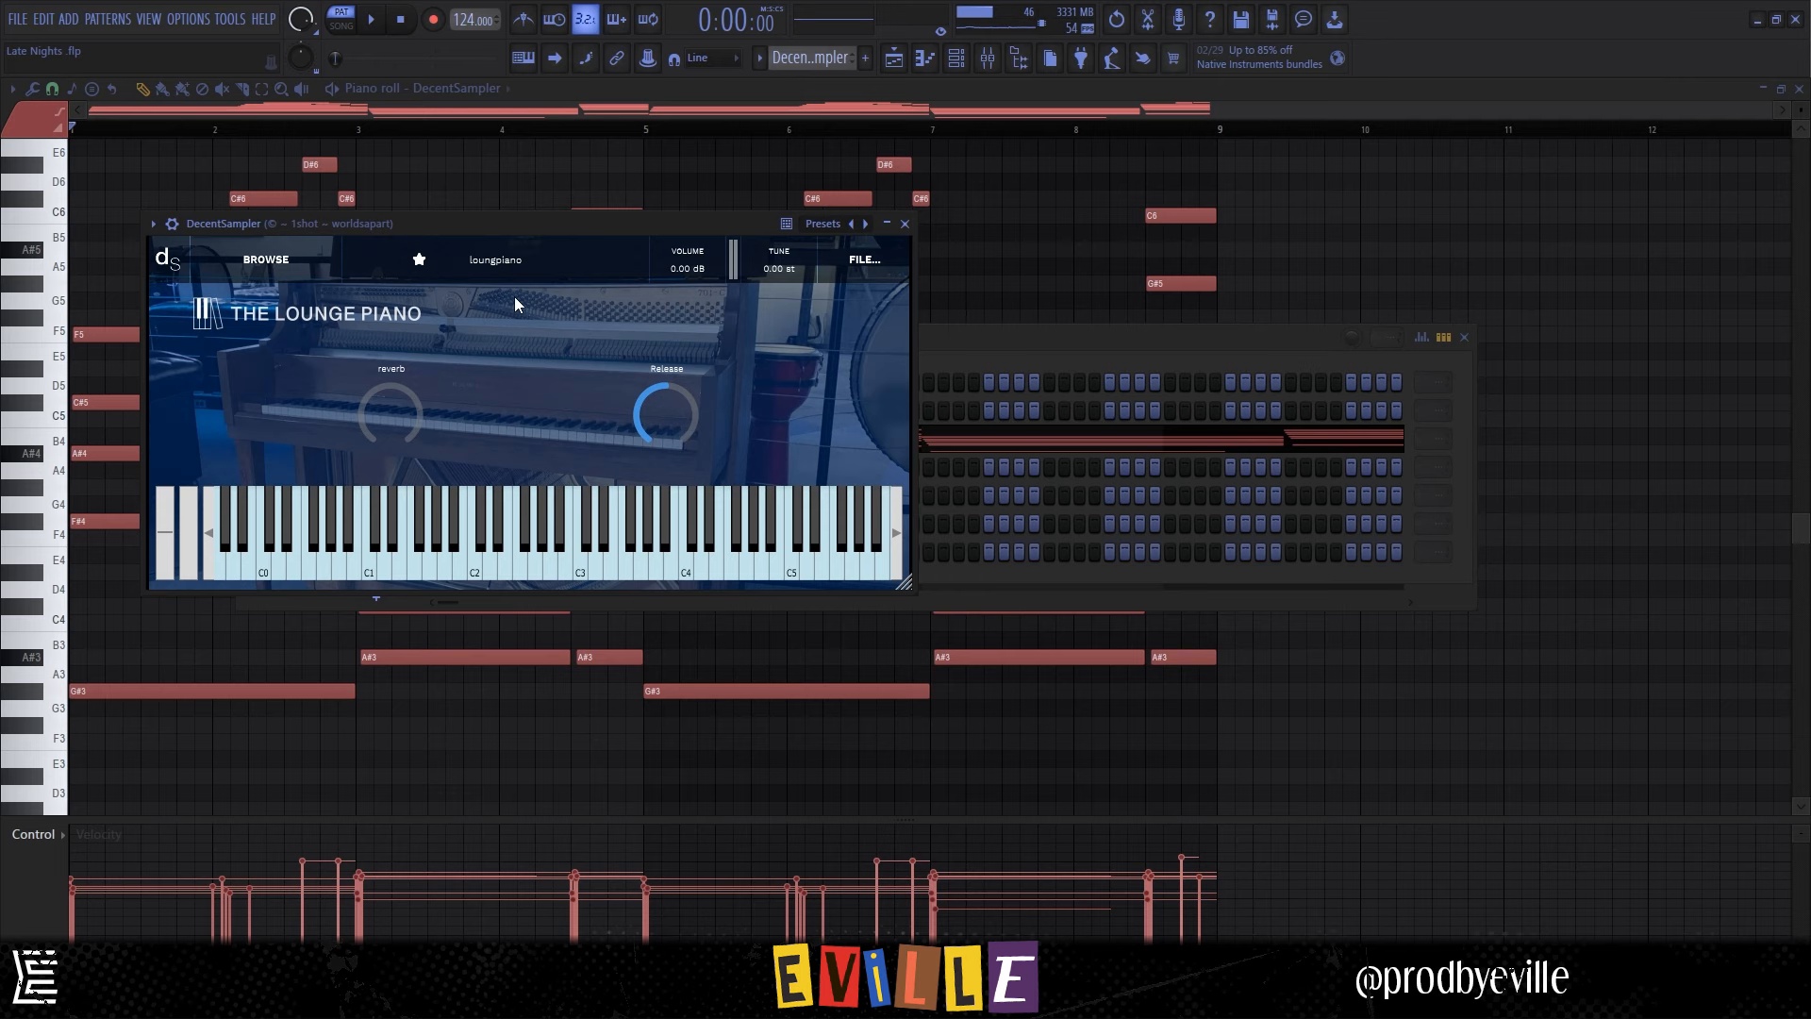
Bring the DecentSampler piano roll to the front and play back the chord progression.
{"action": "left_click", "coordinate": [394, 119]}
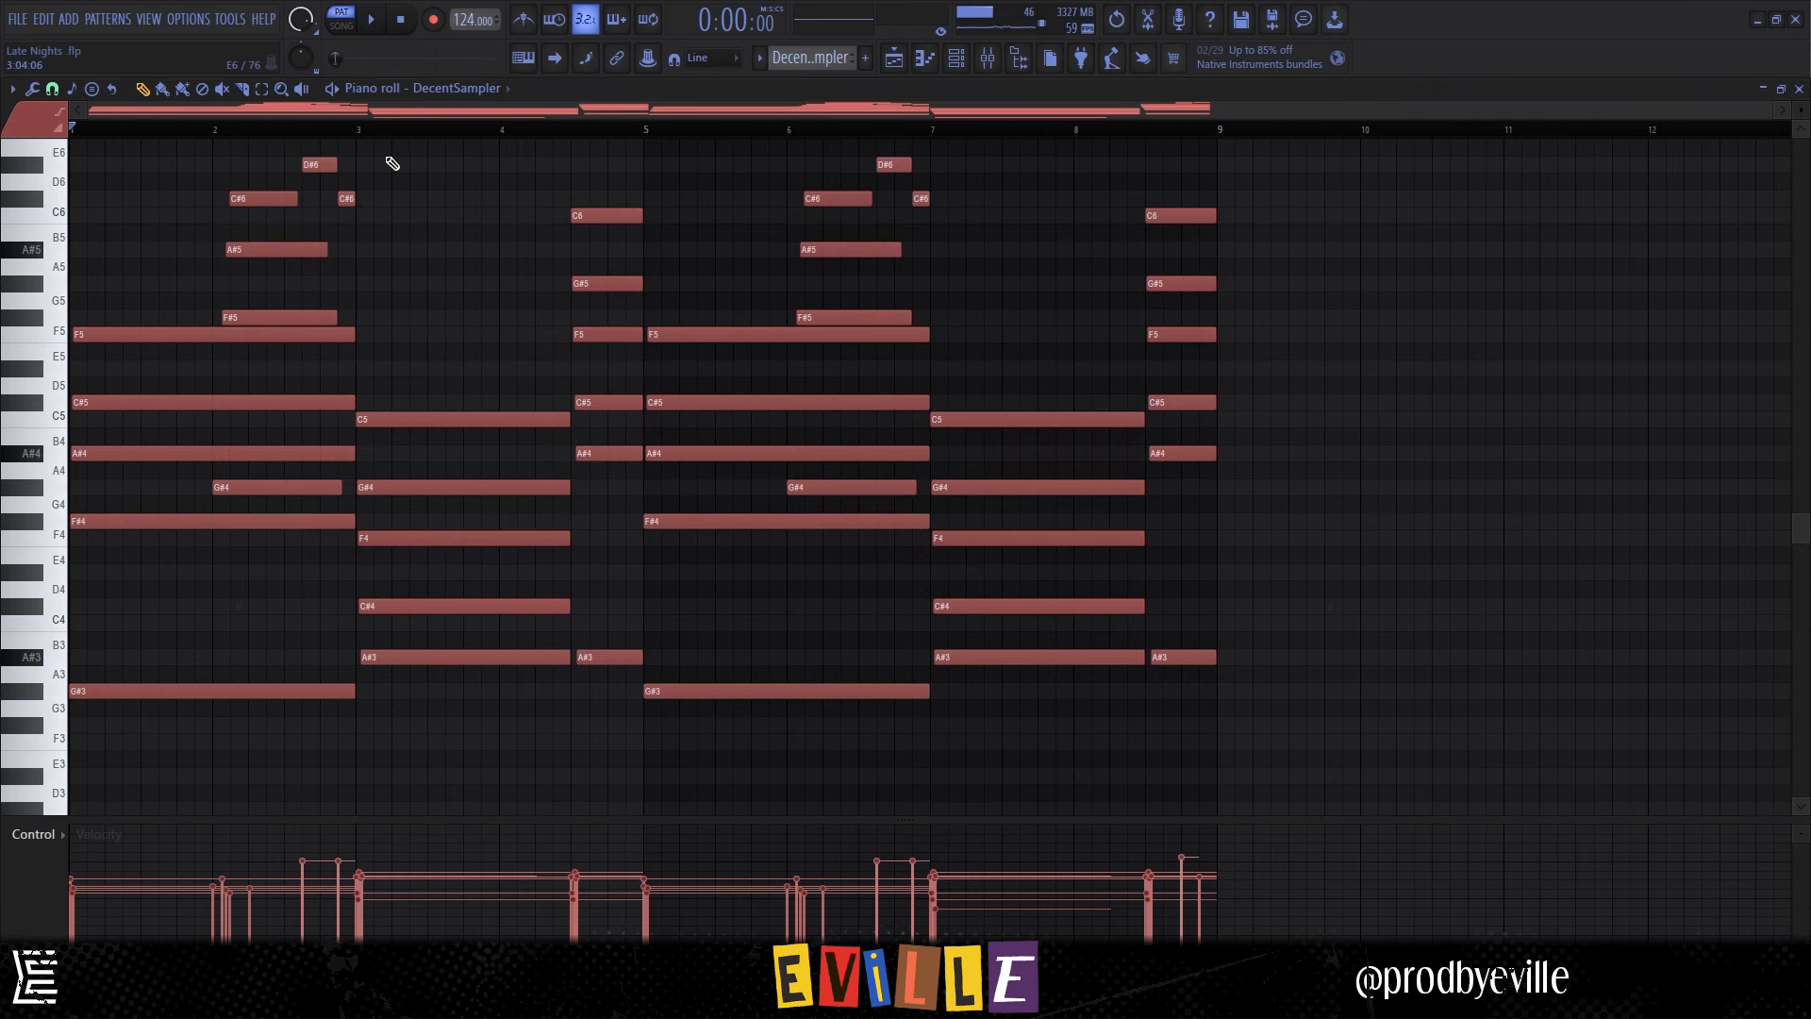
{"action": "key", "text": "space"}
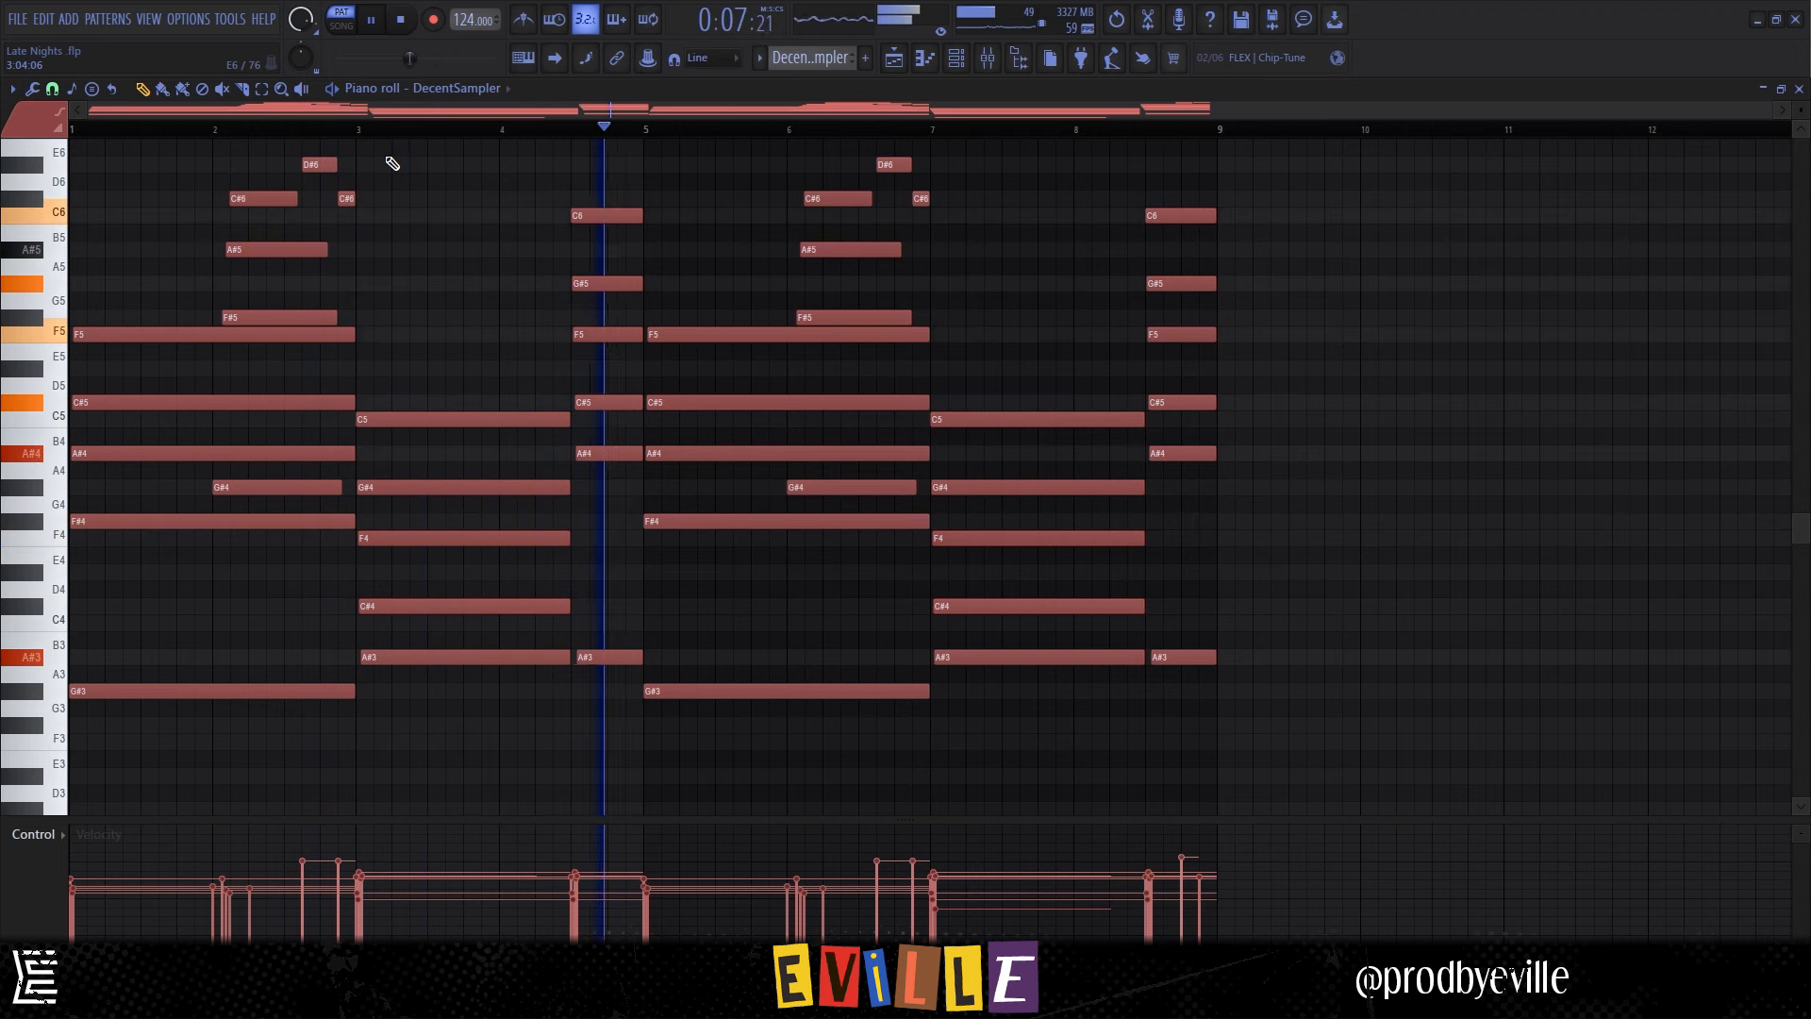
{"action": "key", "text": "space"}
Examine the opening chord and the chord at bar 3, selecting the five notes of the bar 3 chord.
{"action": "left_click_drag", "start_coordinate": [140, 580], "coordinate": [95, 391]}
{"action": "left_click_drag", "start_coordinate": [416, 693], "coordinate": [403, 520]}
{"action": "left_click_drag", "start_coordinate": [115, 248], "coordinate": [130, 745]}
{"action": "left_click_drag", "start_coordinate": [412, 345], "coordinate": [440, 792]}
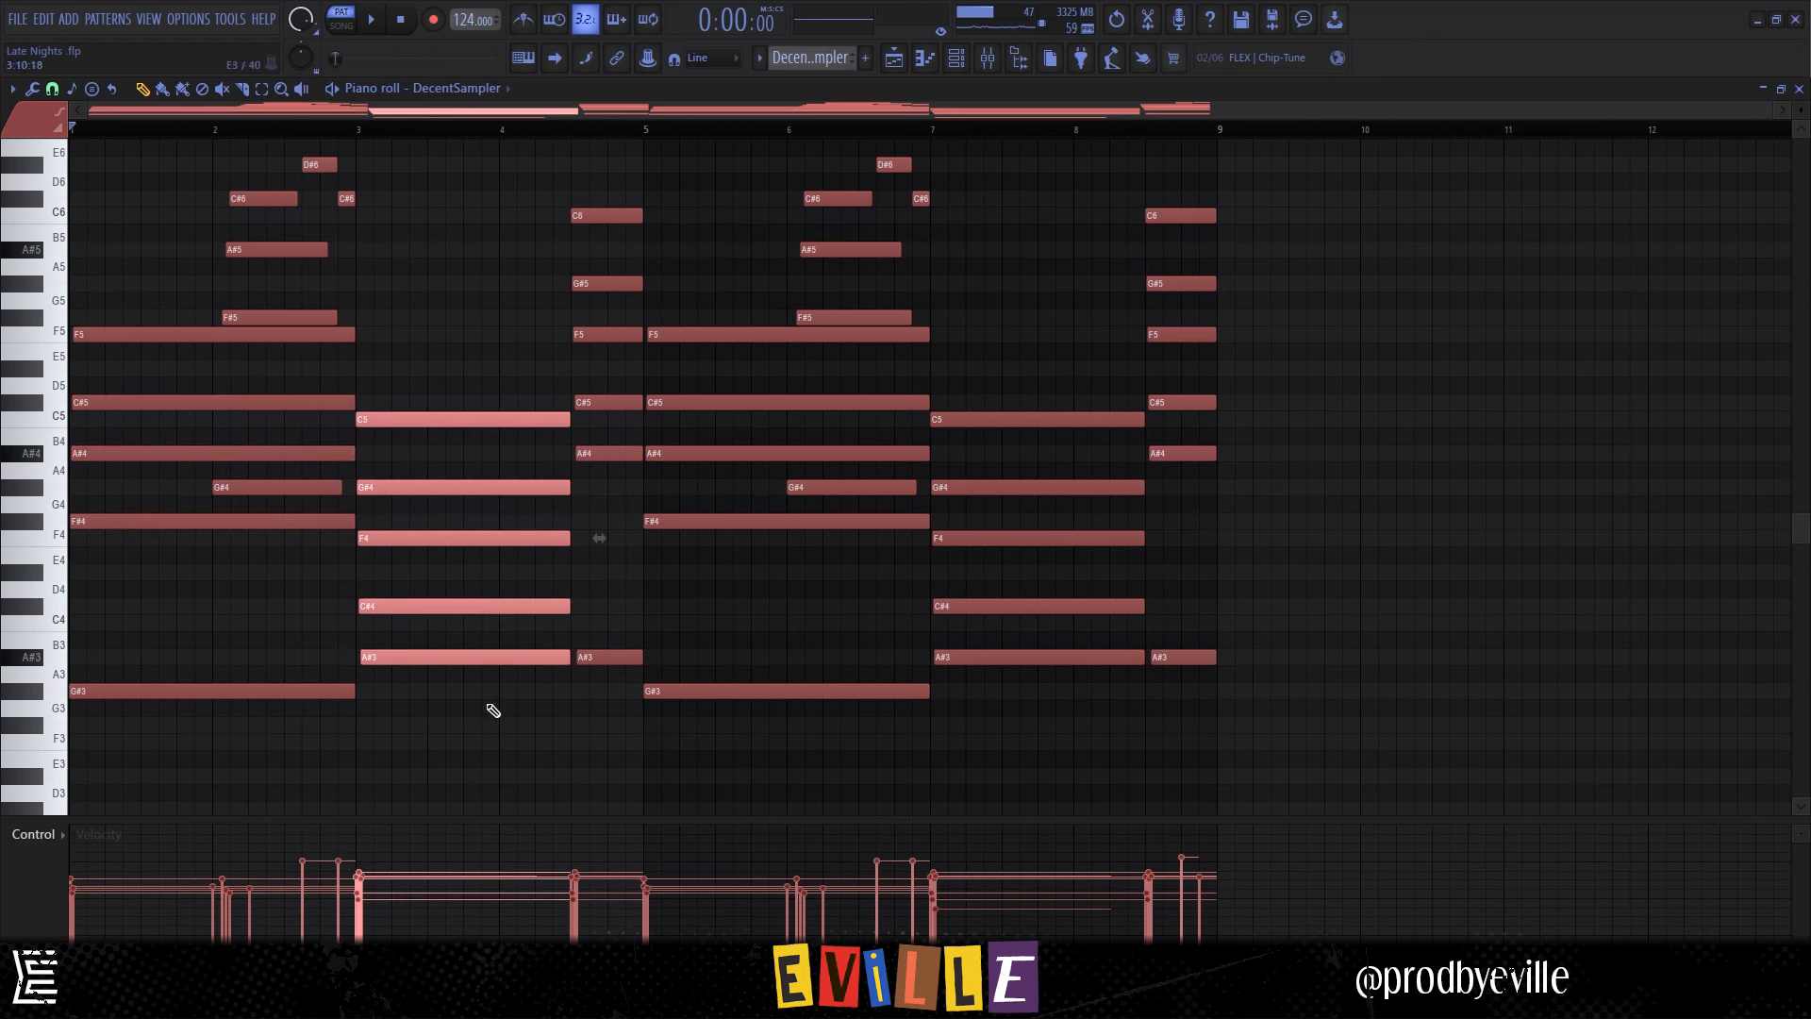
Examine the melody notes above the first chord from bar 2 and the low bass notes beneath the chord at bar 3.
{"action": "scroll", "coordinate": [122, 279], "scroll_direction": "up", "scroll_amount": 3, "text": "ctrl"}
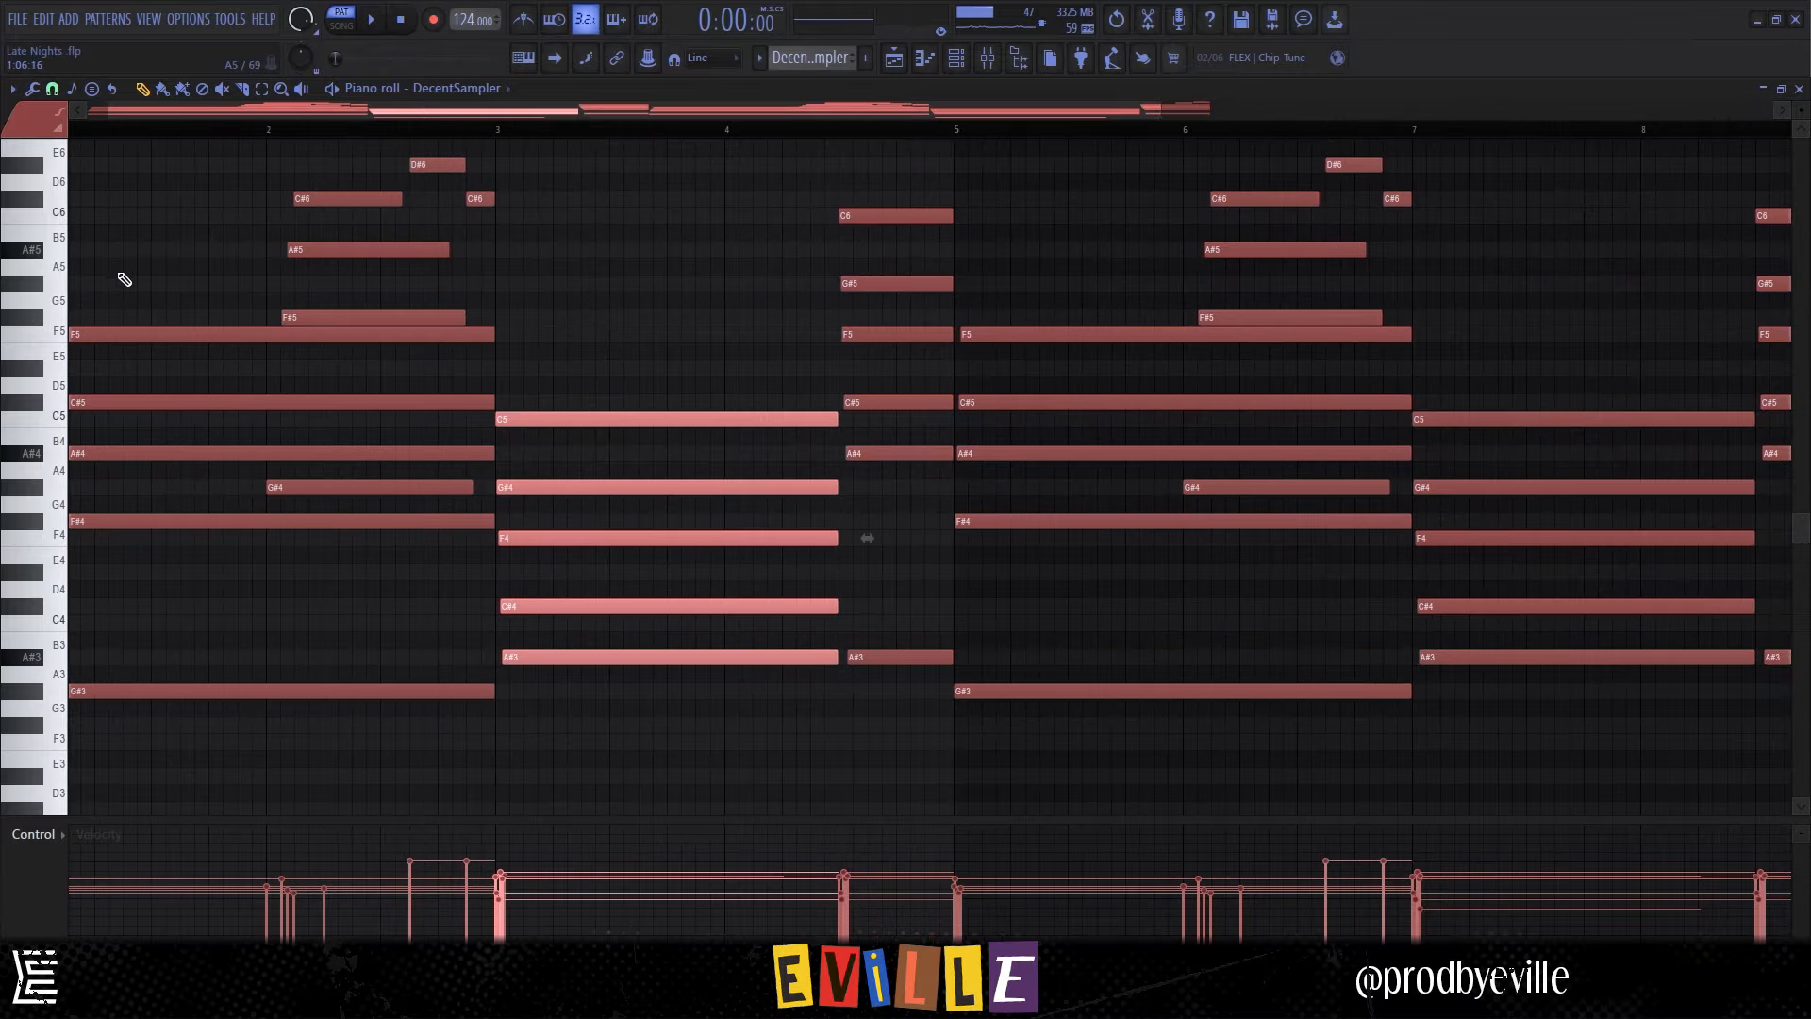
{"action": "left_click_drag", "start_coordinate": [285, 134], "coordinate": [340, 133]}
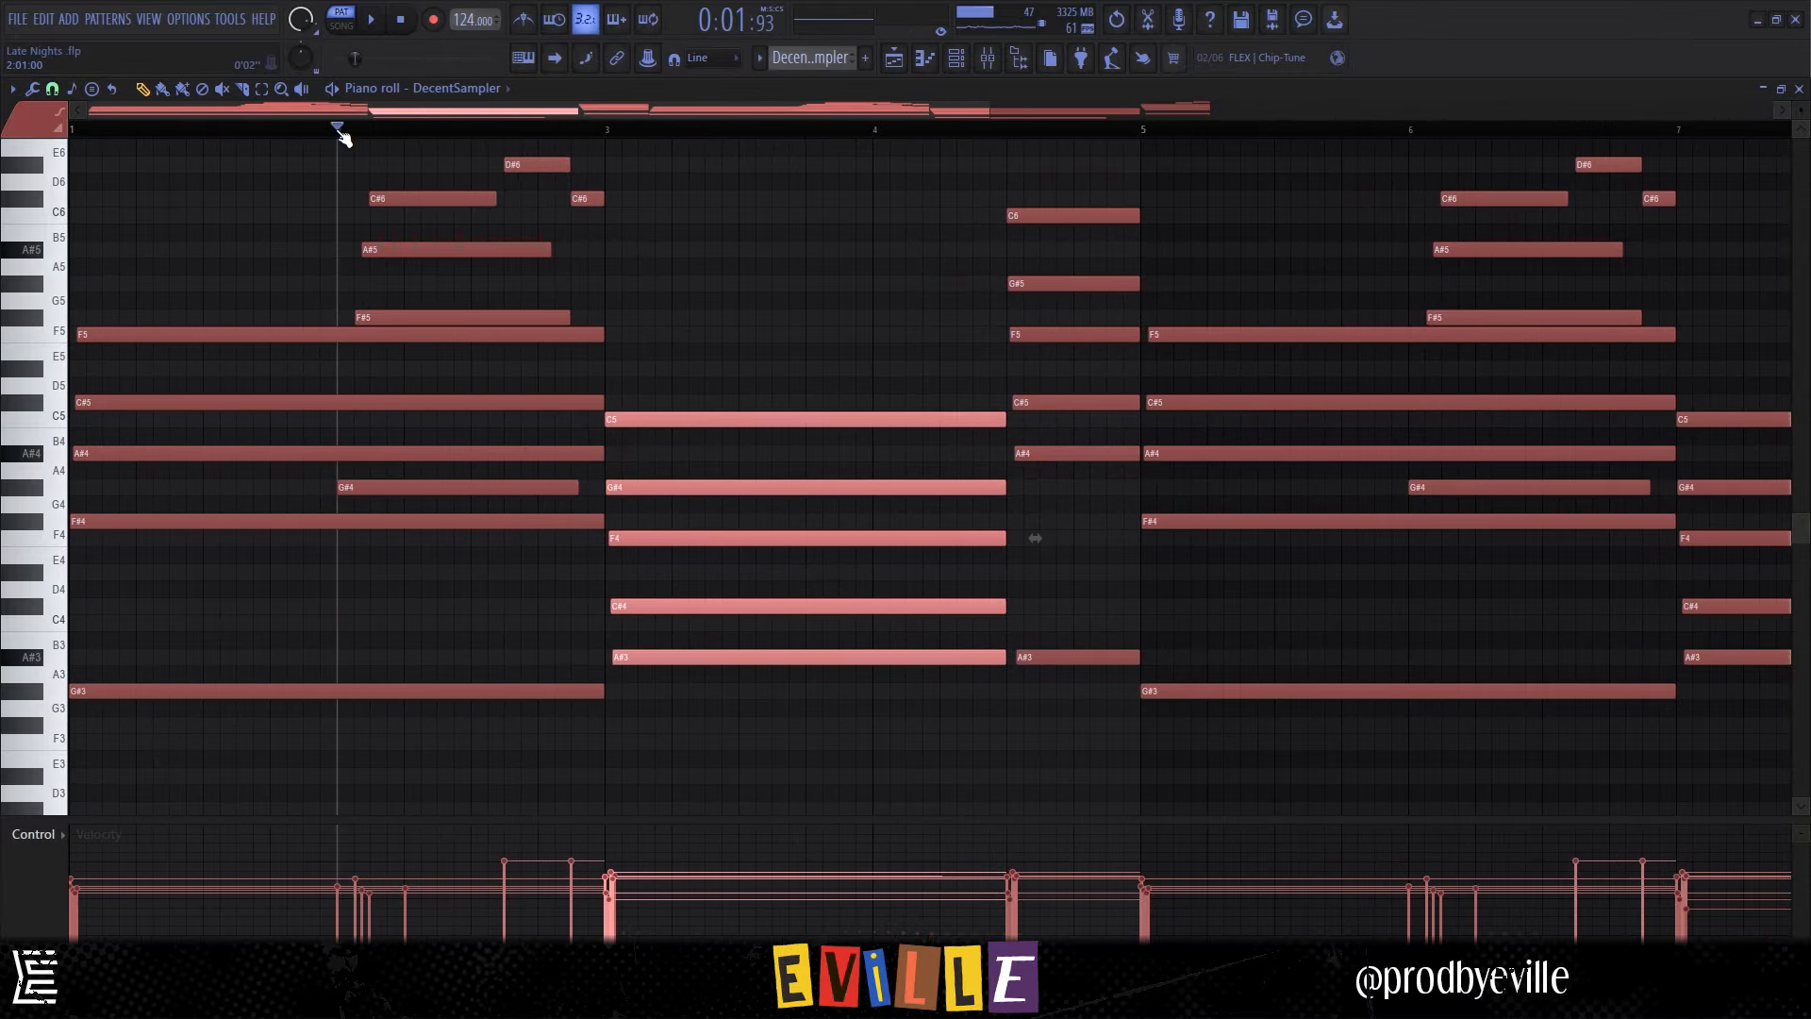
{"action": "mouse_move", "coordinate": [230, 726]}
{"action": "left_mouse_down"}
{"action": "mouse_move", "coordinate": [203, 274]}
{"action": "mouse_move", "coordinate": [465, 255]}
{"action": "mouse_move", "coordinate": [449, 130]}
{"action": "mouse_move", "coordinate": [442, 149]}
{"action": "mouse_move", "coordinate": [578, 203]}
{"action": "left_mouse_up"}
{"action": "key", "text": "Delete"}
{"action": "left_click_drag", "start_coordinate": [350, 126], "coordinate": [510, 130]}
{"action": "left_click_drag", "start_coordinate": [644, 269], "coordinate": [523, 205], "text": "ctrl"}
{"action": "scroll", "coordinate": [515, 215], "scroll_direction": "down", "scroll_amount": 4}
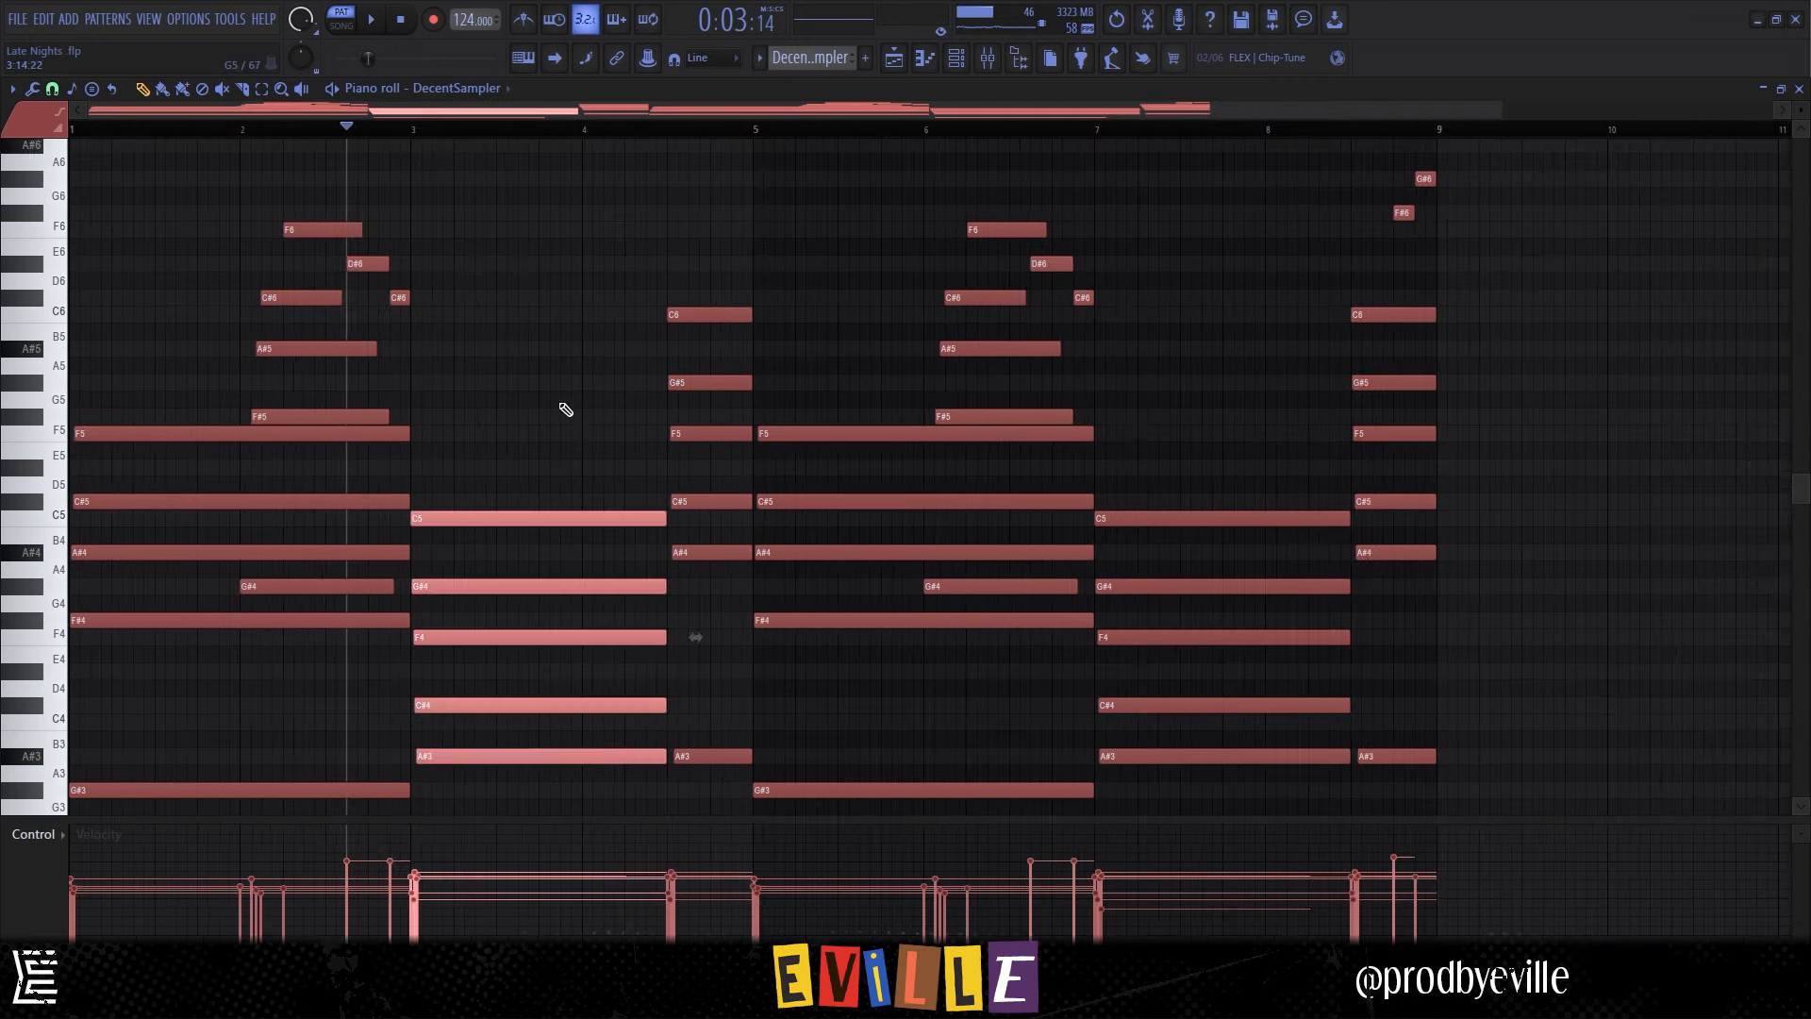
{"action": "scroll", "coordinate": [564, 415], "scroll_direction": "down", "scroll_amount": 3}
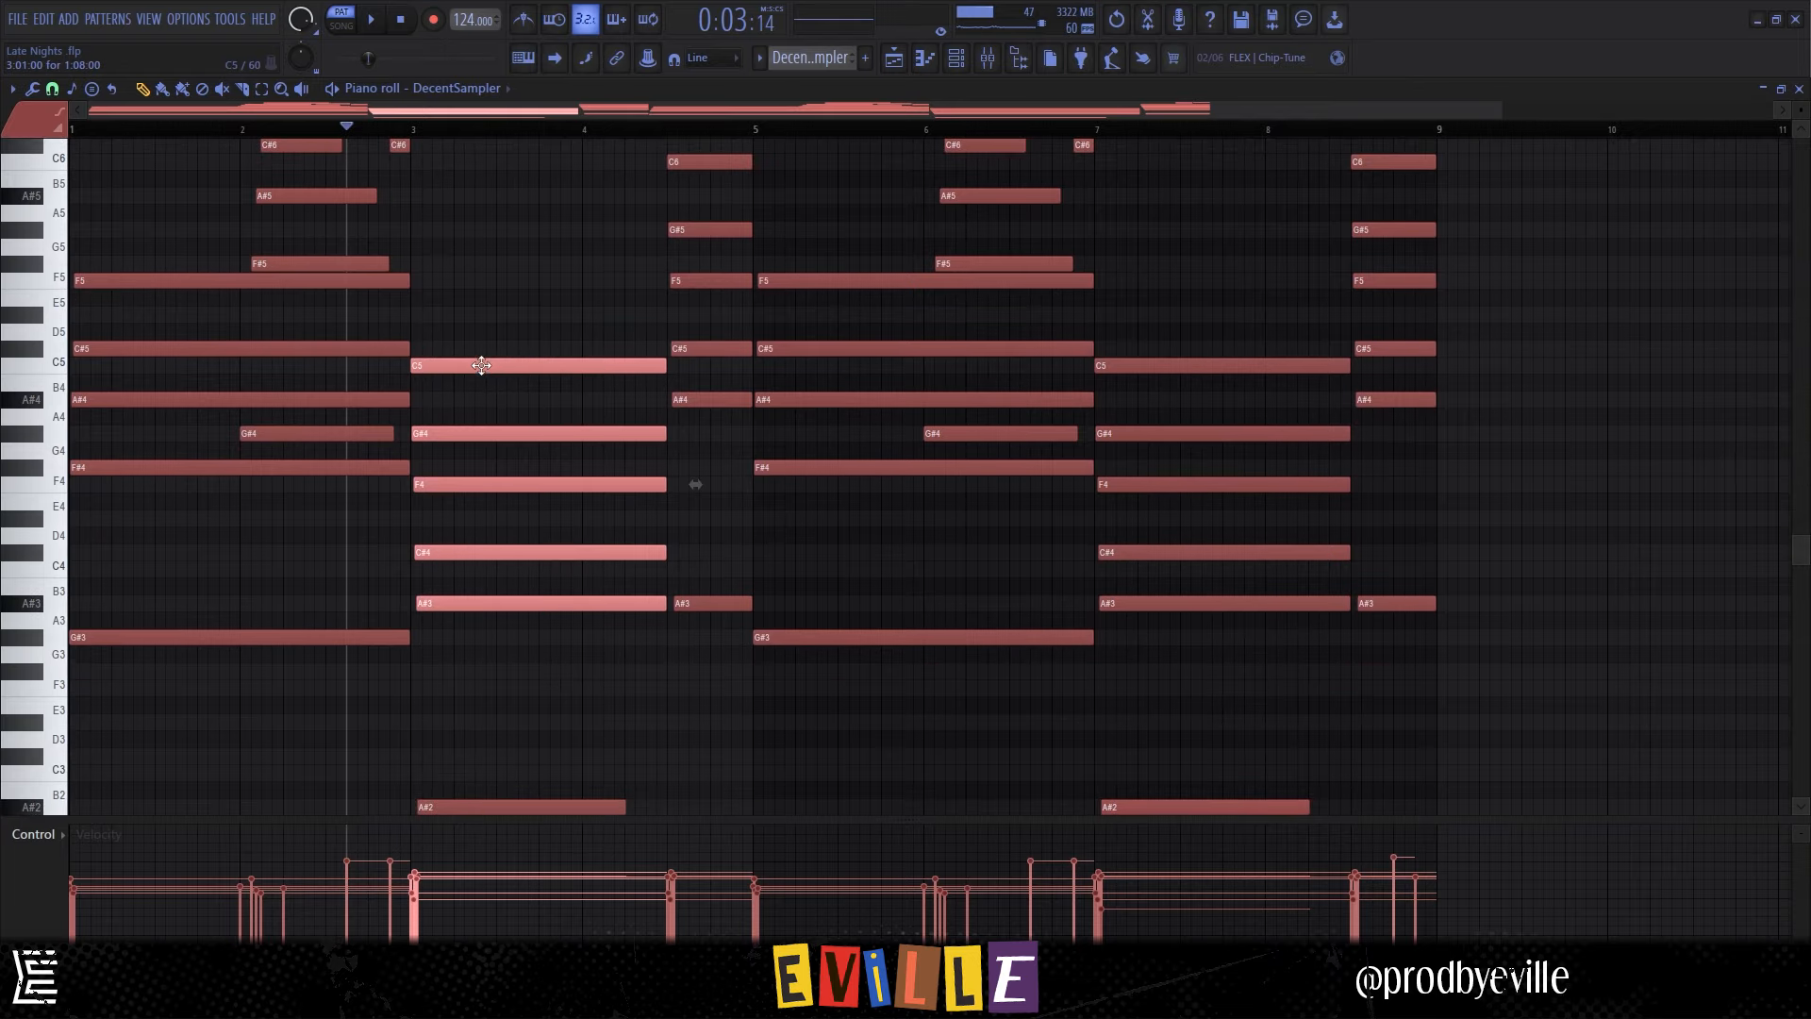
Inspect the DecentSampler mixer insert's effects: both Fruity parametric EQ 2 instances, Ghz Vulf Compressor 3 and RC-20 Retro Color.
{"action": "key", "text": "ctrl+b"}
{"action": "key", "text": "ctrl+Up"}
{"action": "left_click", "coordinate": [1496, 410]}
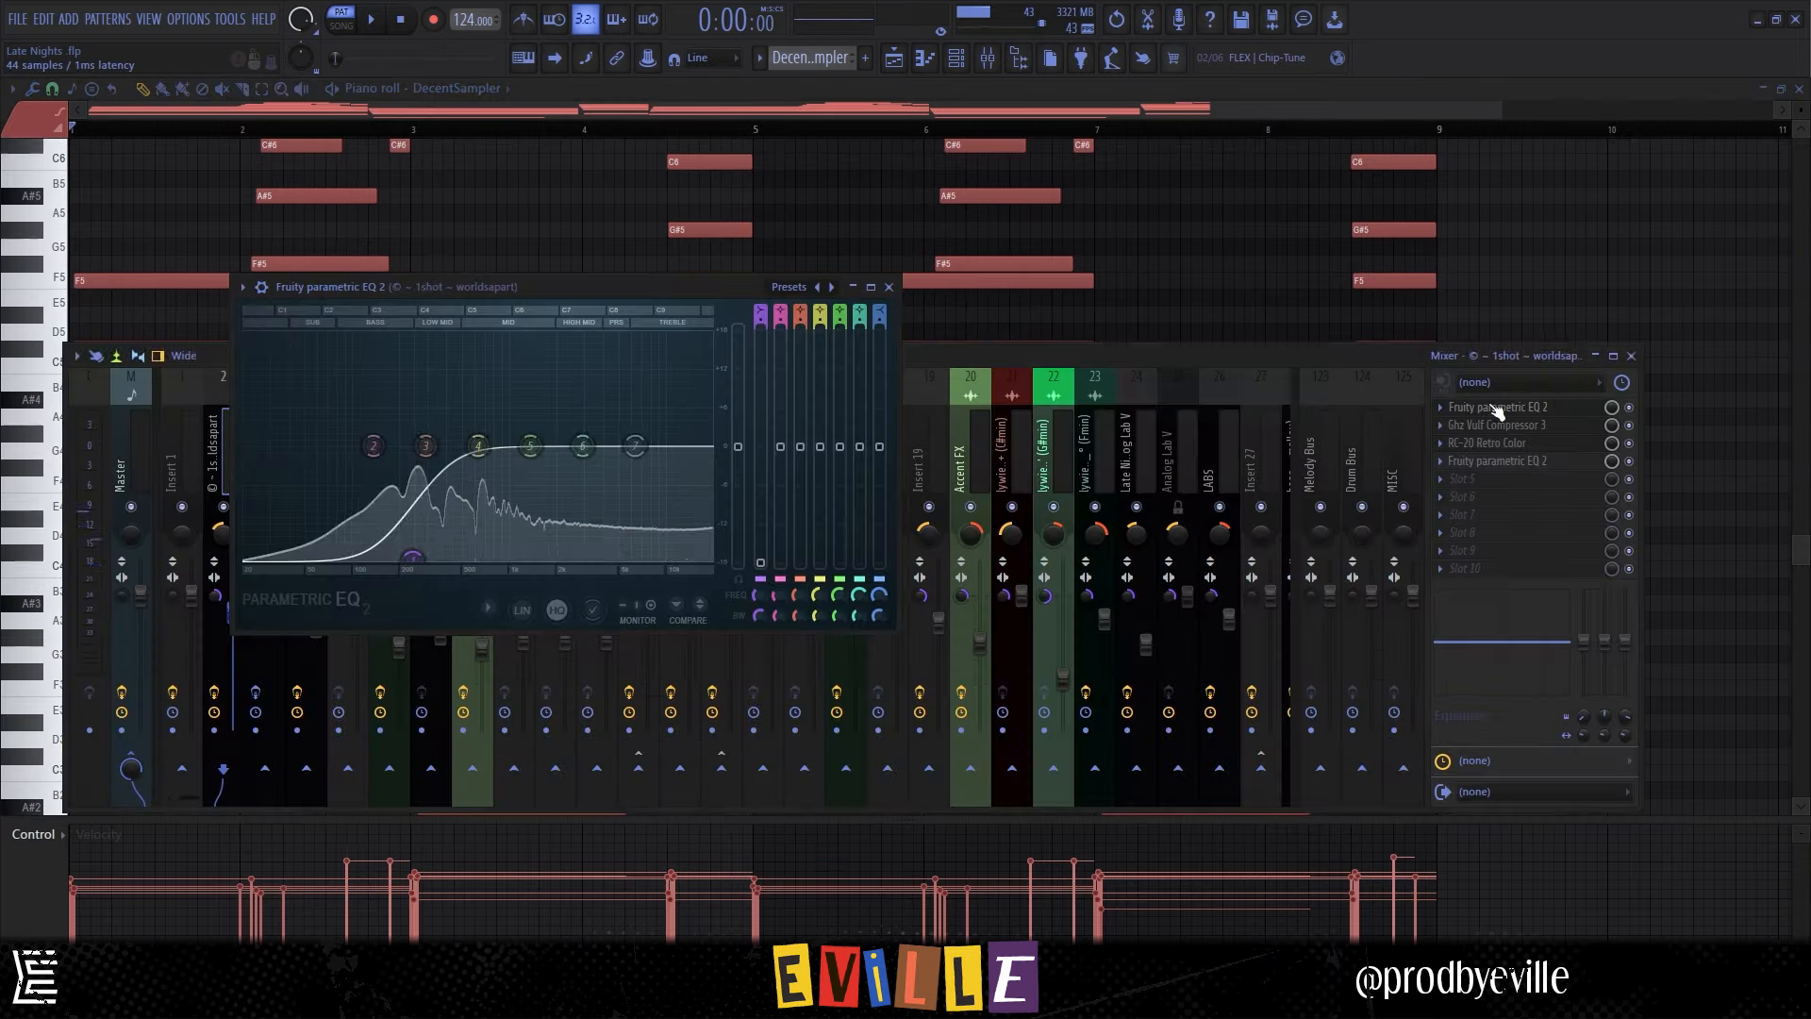
{"action": "left_click", "coordinate": [1509, 426]}
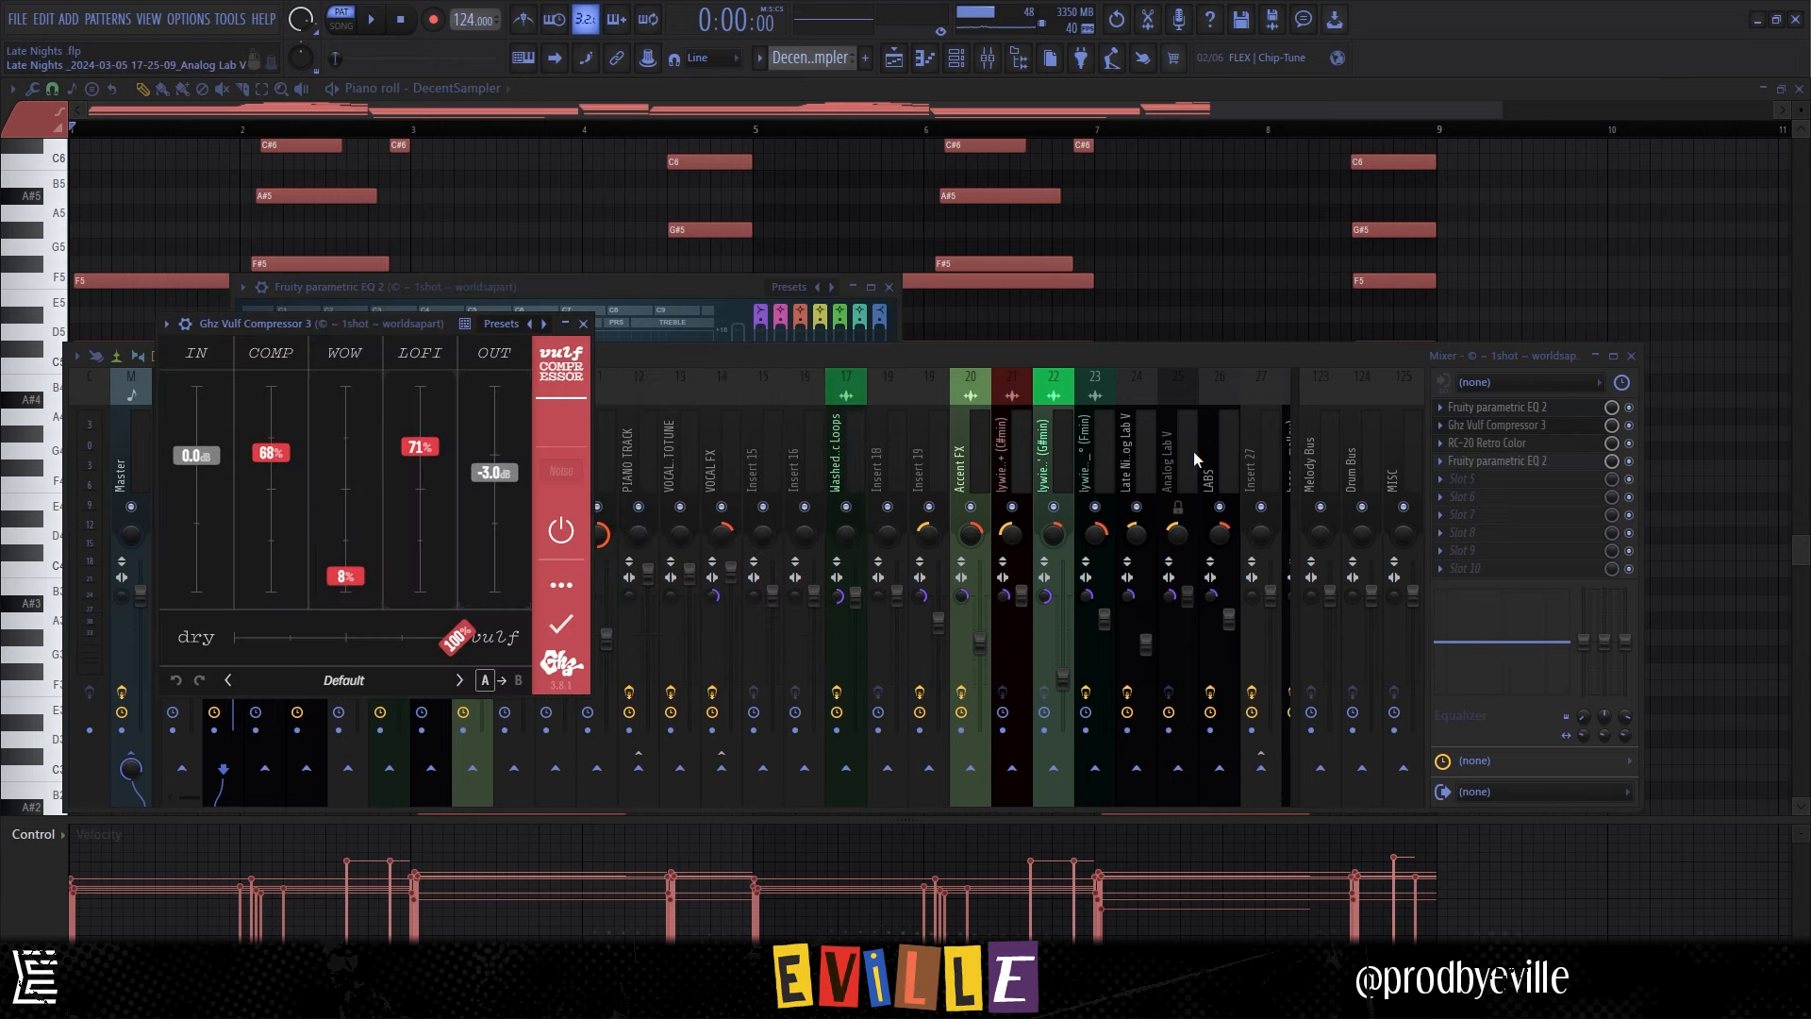
{"action": "left_click", "coordinate": [1499, 446]}
{"action": "left_click", "coordinate": [1507, 463]}
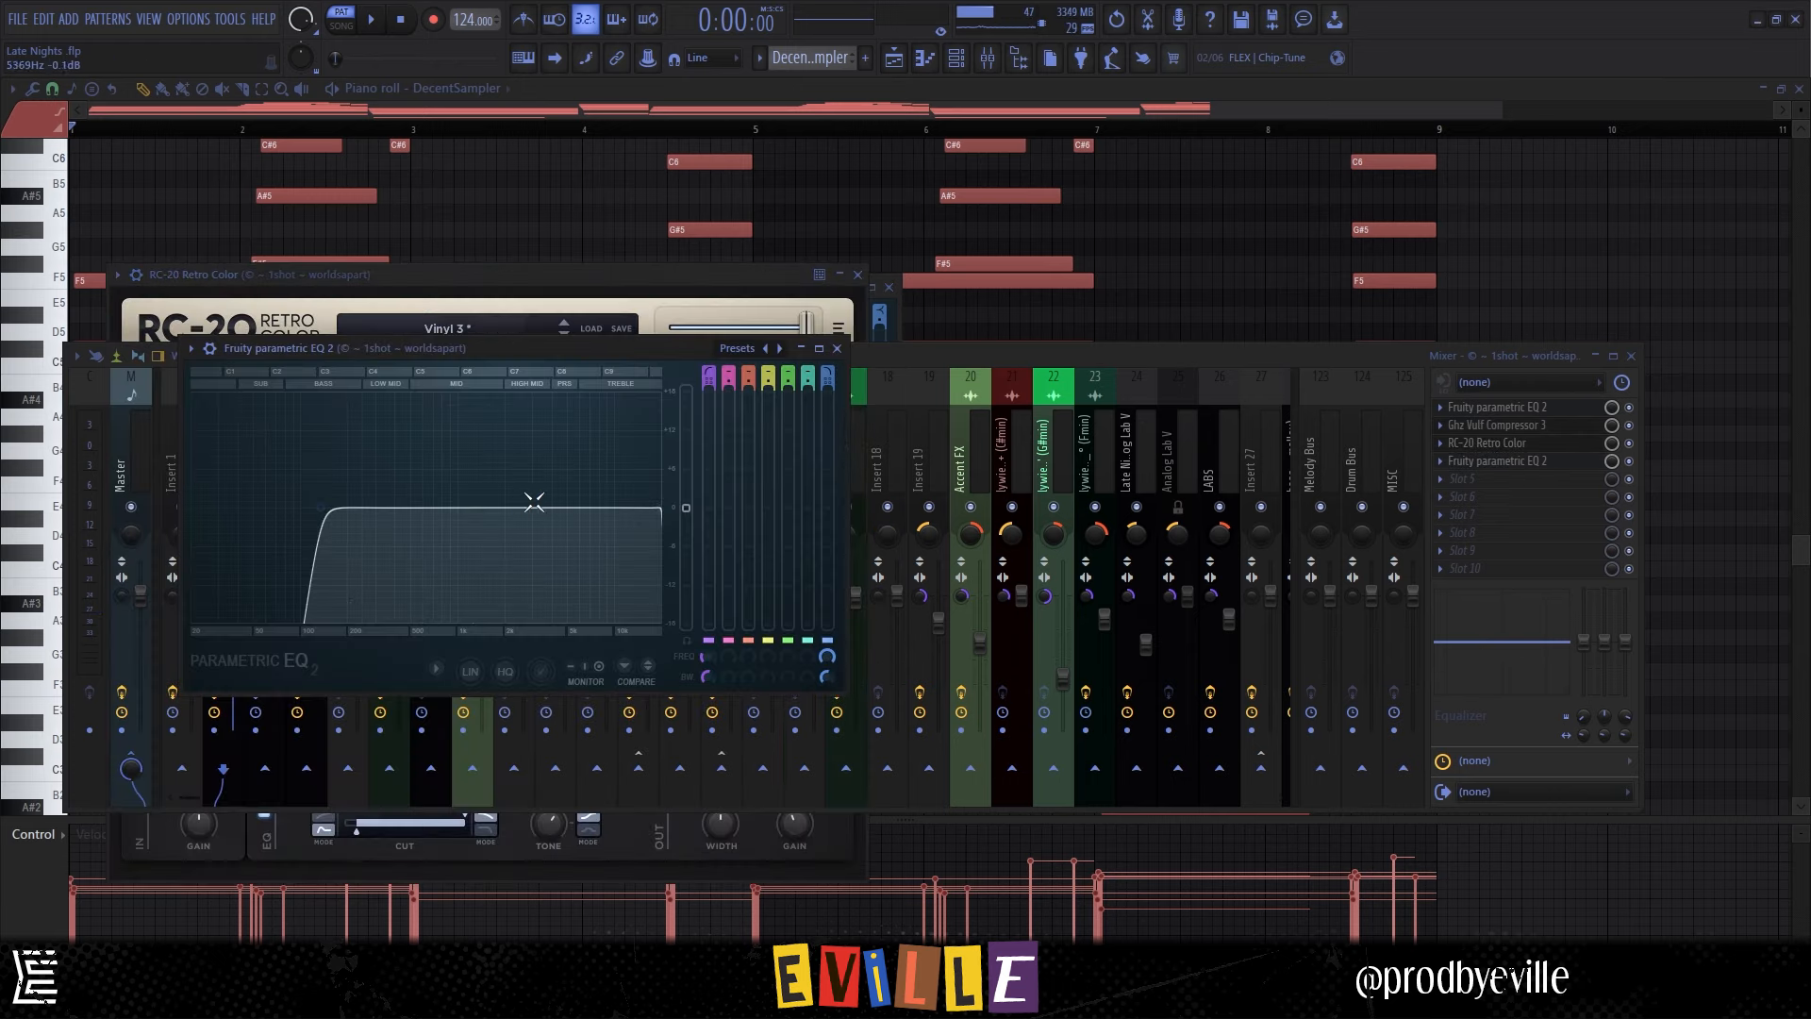
Show the playlist and point out the LEFT, MIDDLE and RIGHT audio clips on Tracks 4 to 6.
{"action": "key", "text": "F5"}
{"action": "left_click_drag", "start_coordinate": [603, 716], "coordinate": [379, 609]}
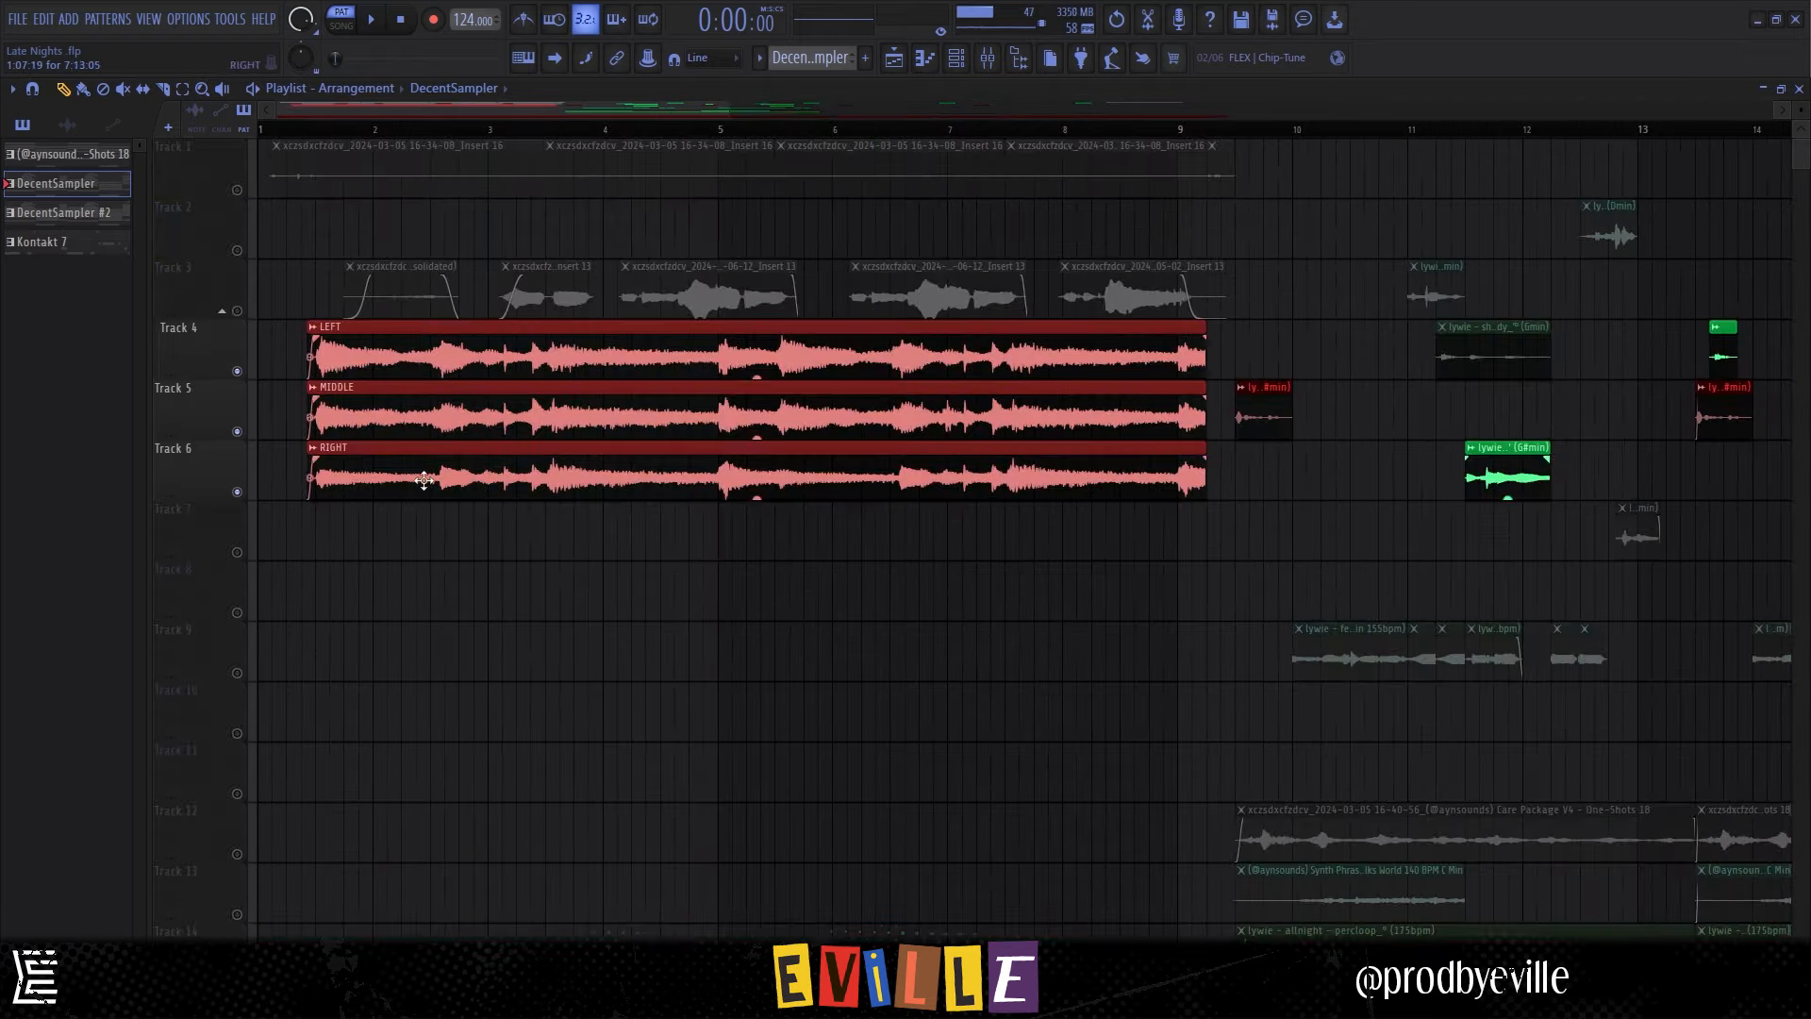
{"action": "left_click", "coordinate": [425, 481]}
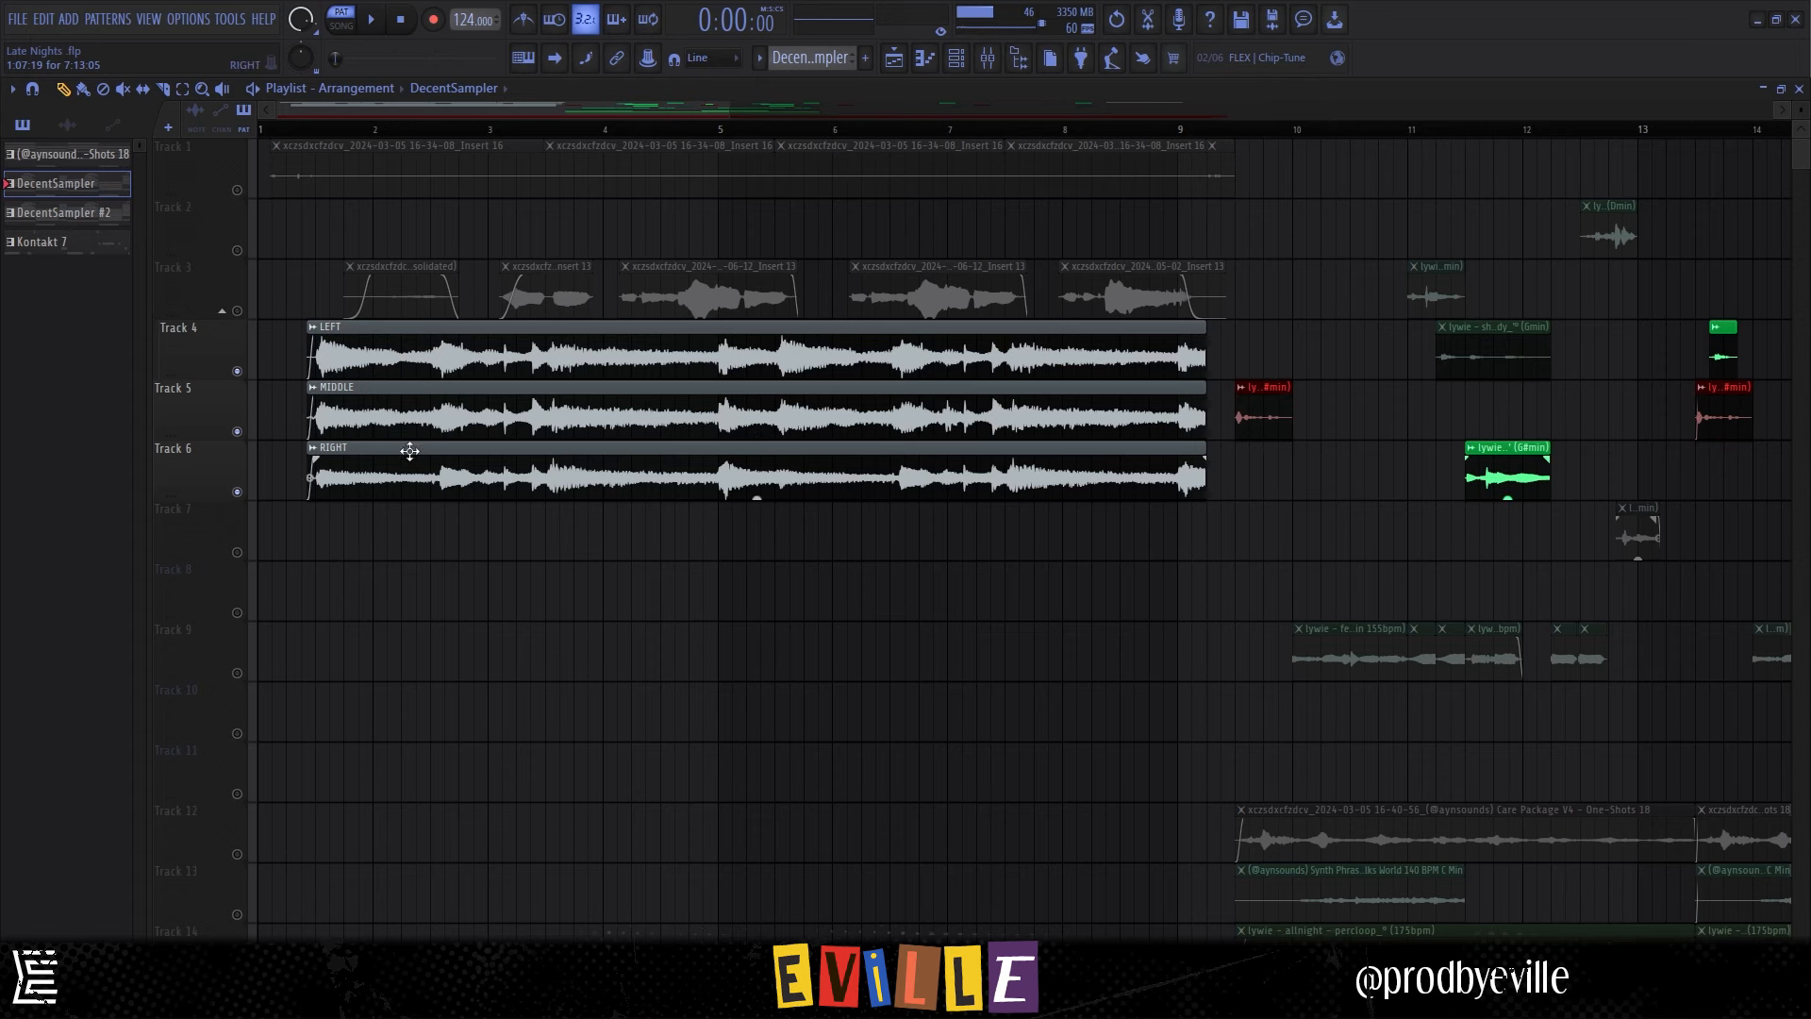
Open the MIDDLE clip's channel settings and check the panning and routing of the MIDDLE and RIGHT mixer tracks.
{"action": "double_click", "coordinate": [416, 411]}
{"action": "key", "text": "F9"}
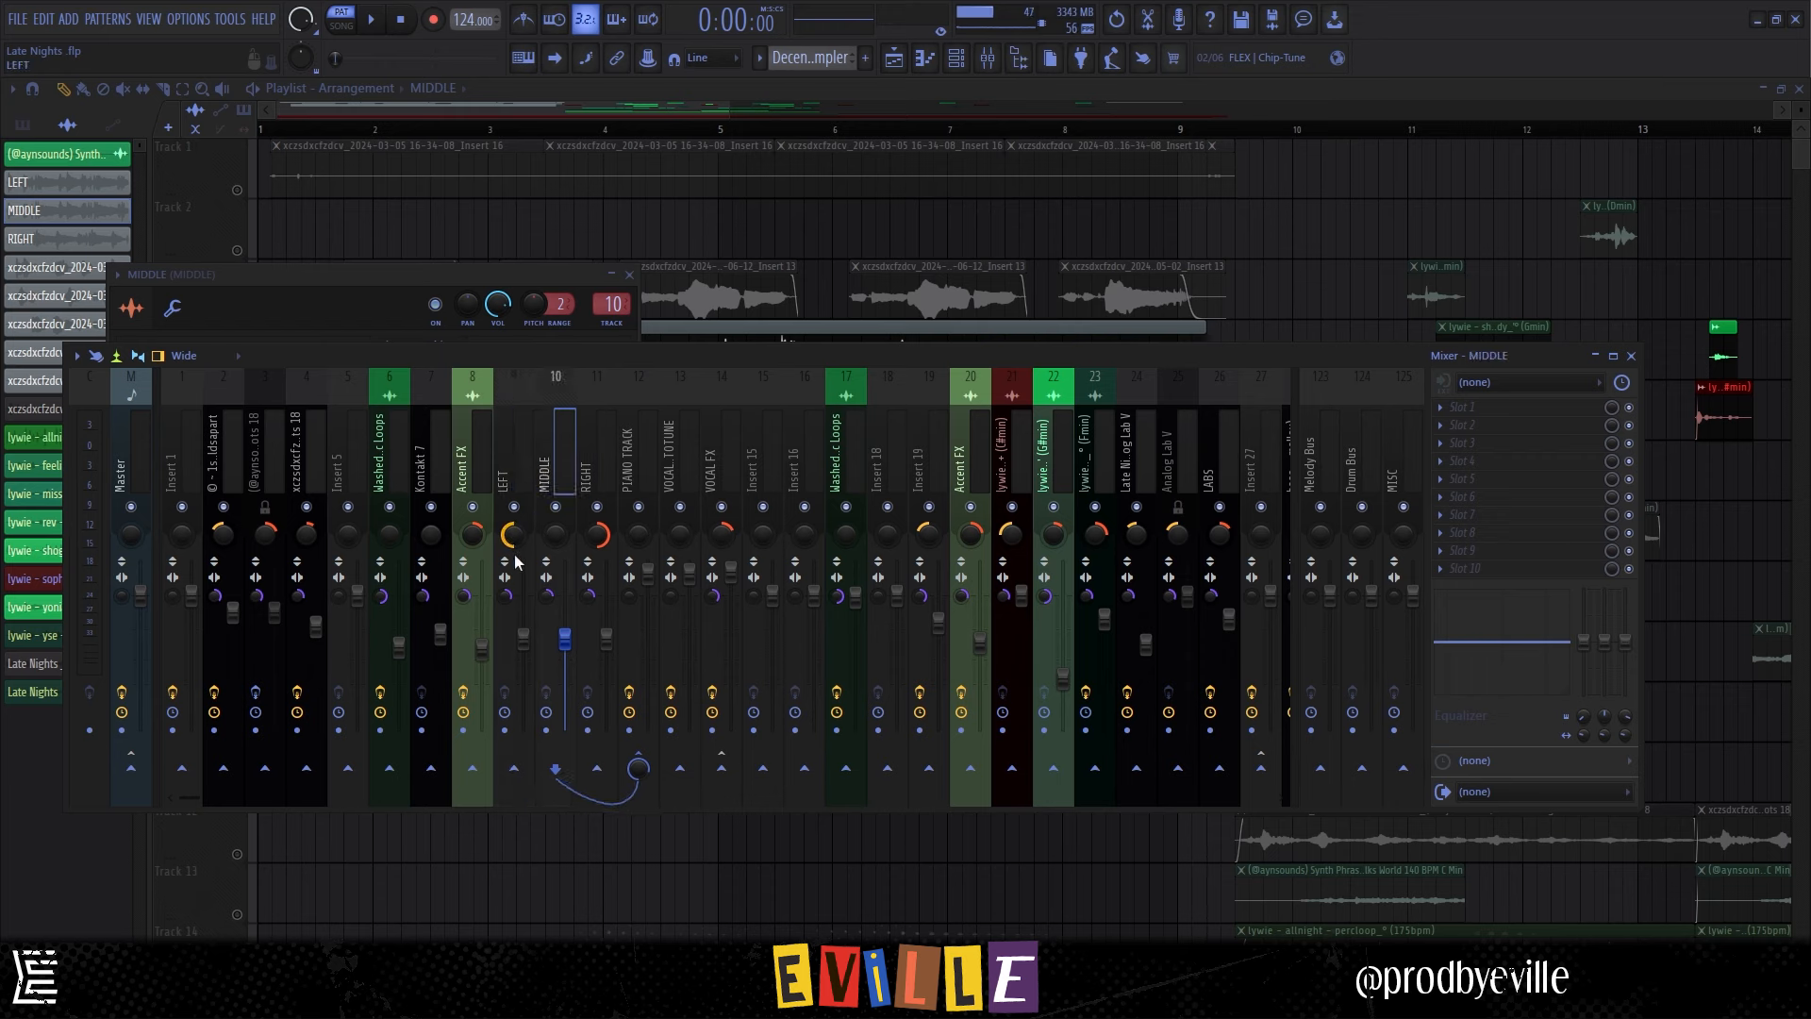
{"action": "left_click", "coordinate": [592, 472]}
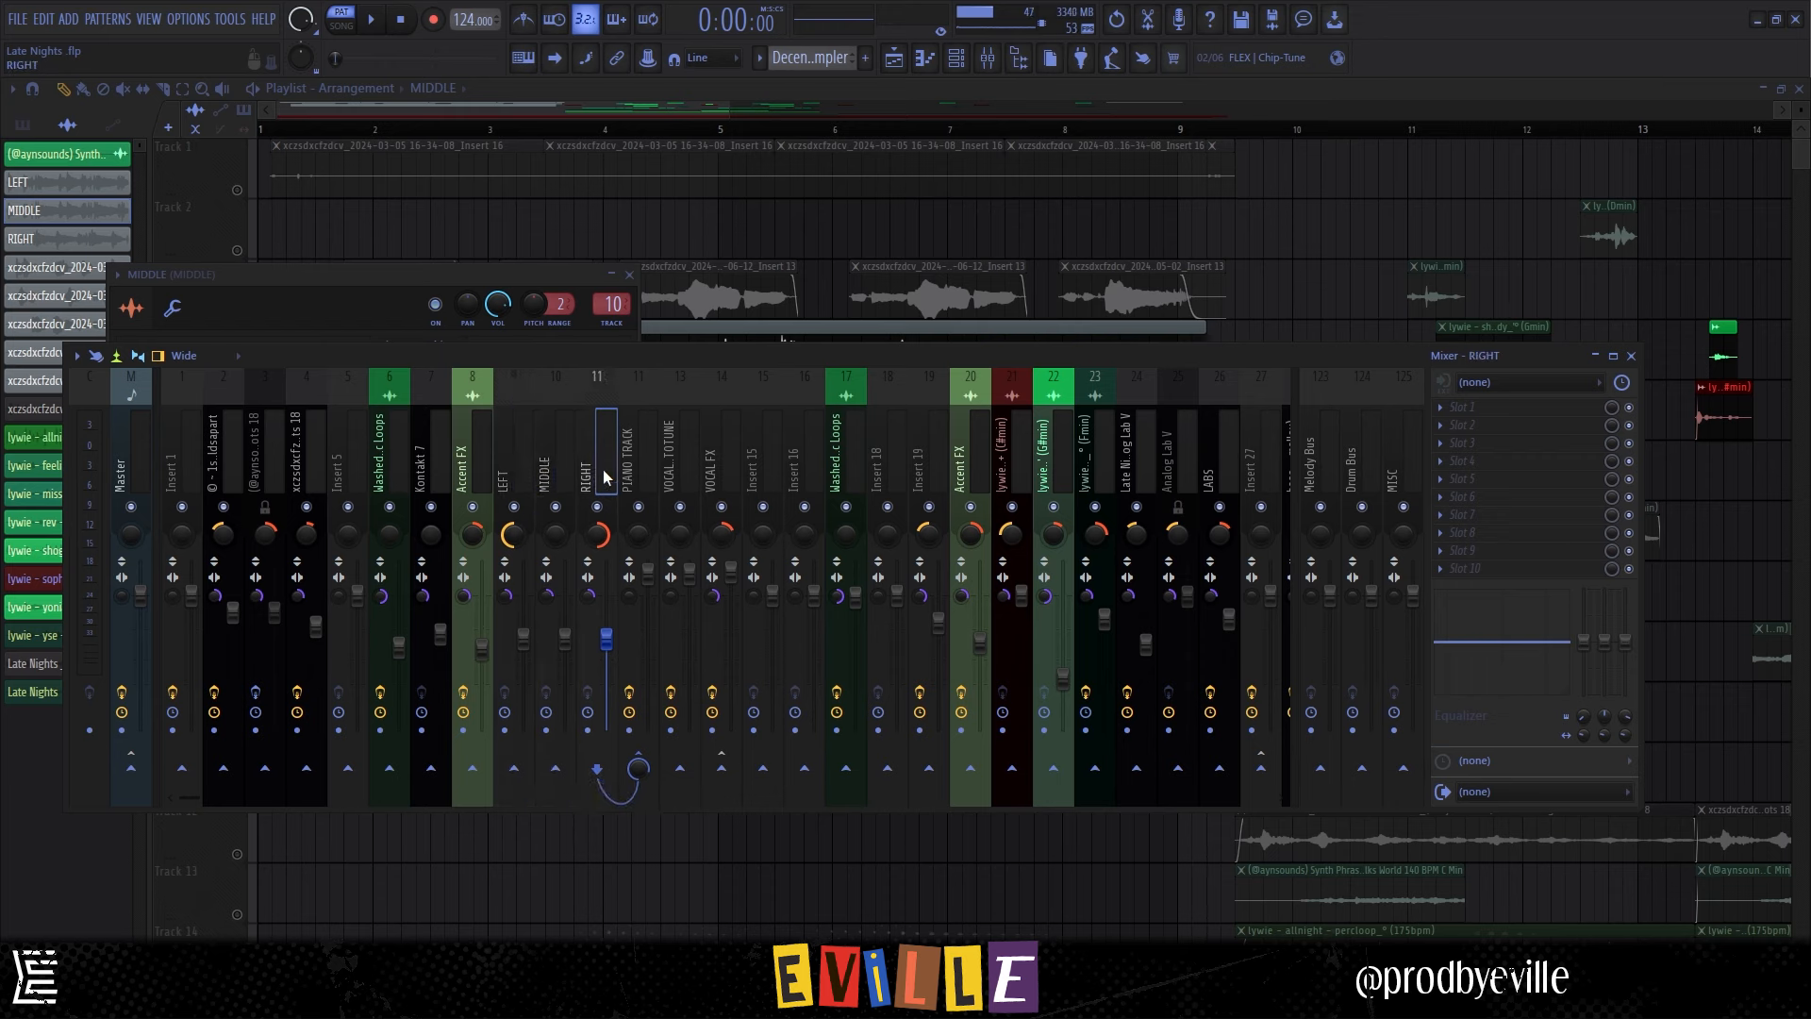
Inspect the PIANO TRACK effects chain: soothe2, Decimort 2, Fruity parametric EQ 2 and ValhallaVintageVerb.
{"action": "left_click", "coordinate": [627, 467]}
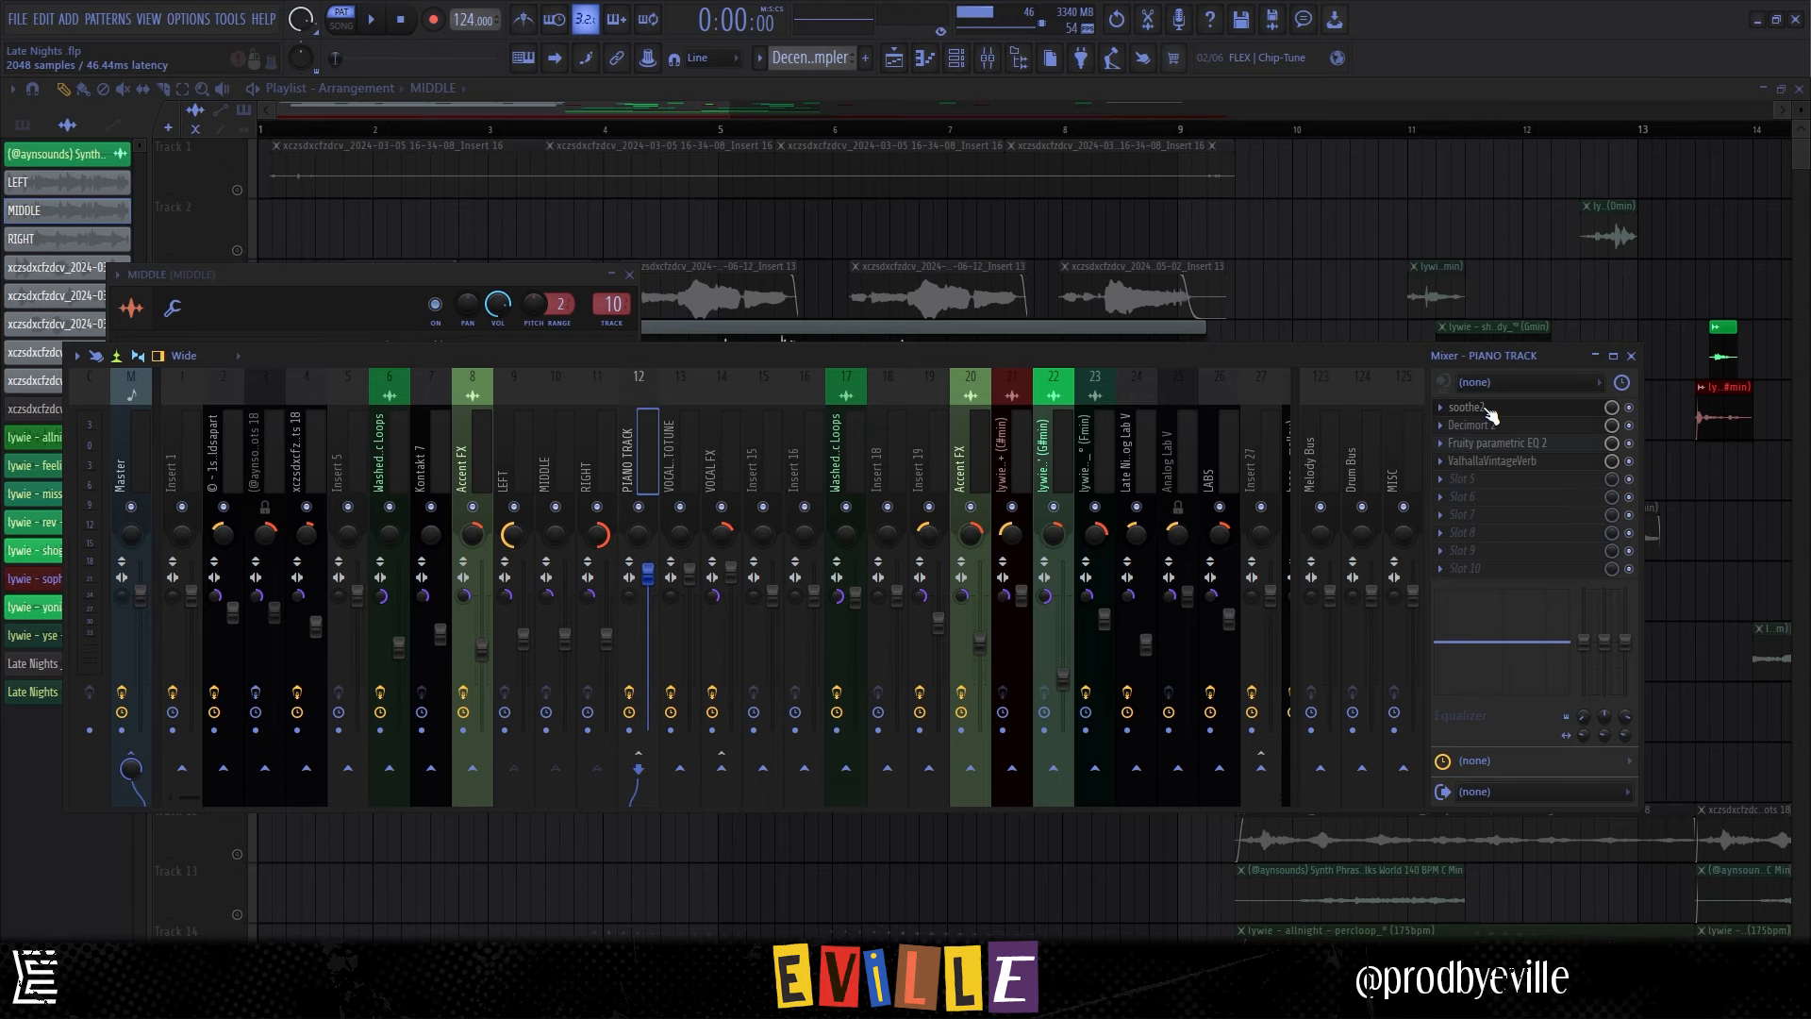
{"action": "left_click", "coordinate": [1467, 407]}
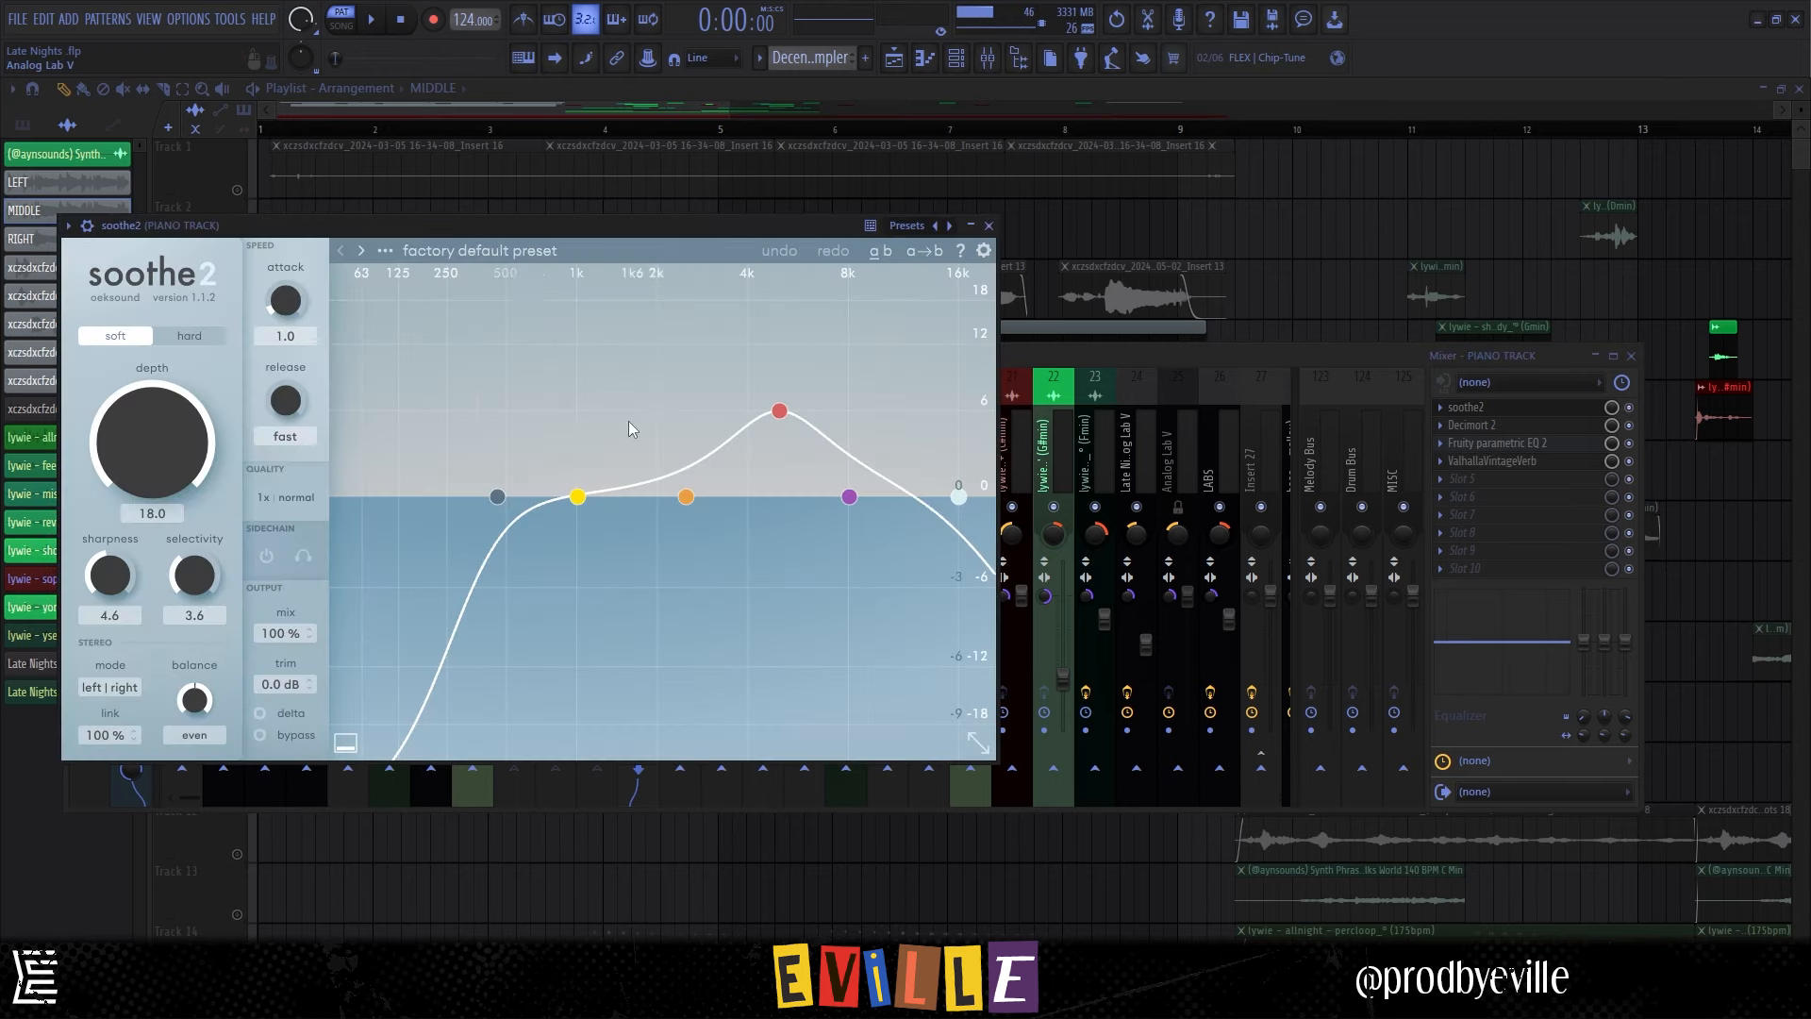
{"action": "left_click", "coordinate": [1470, 425]}
{"action": "left_click", "coordinate": [1472, 443]}
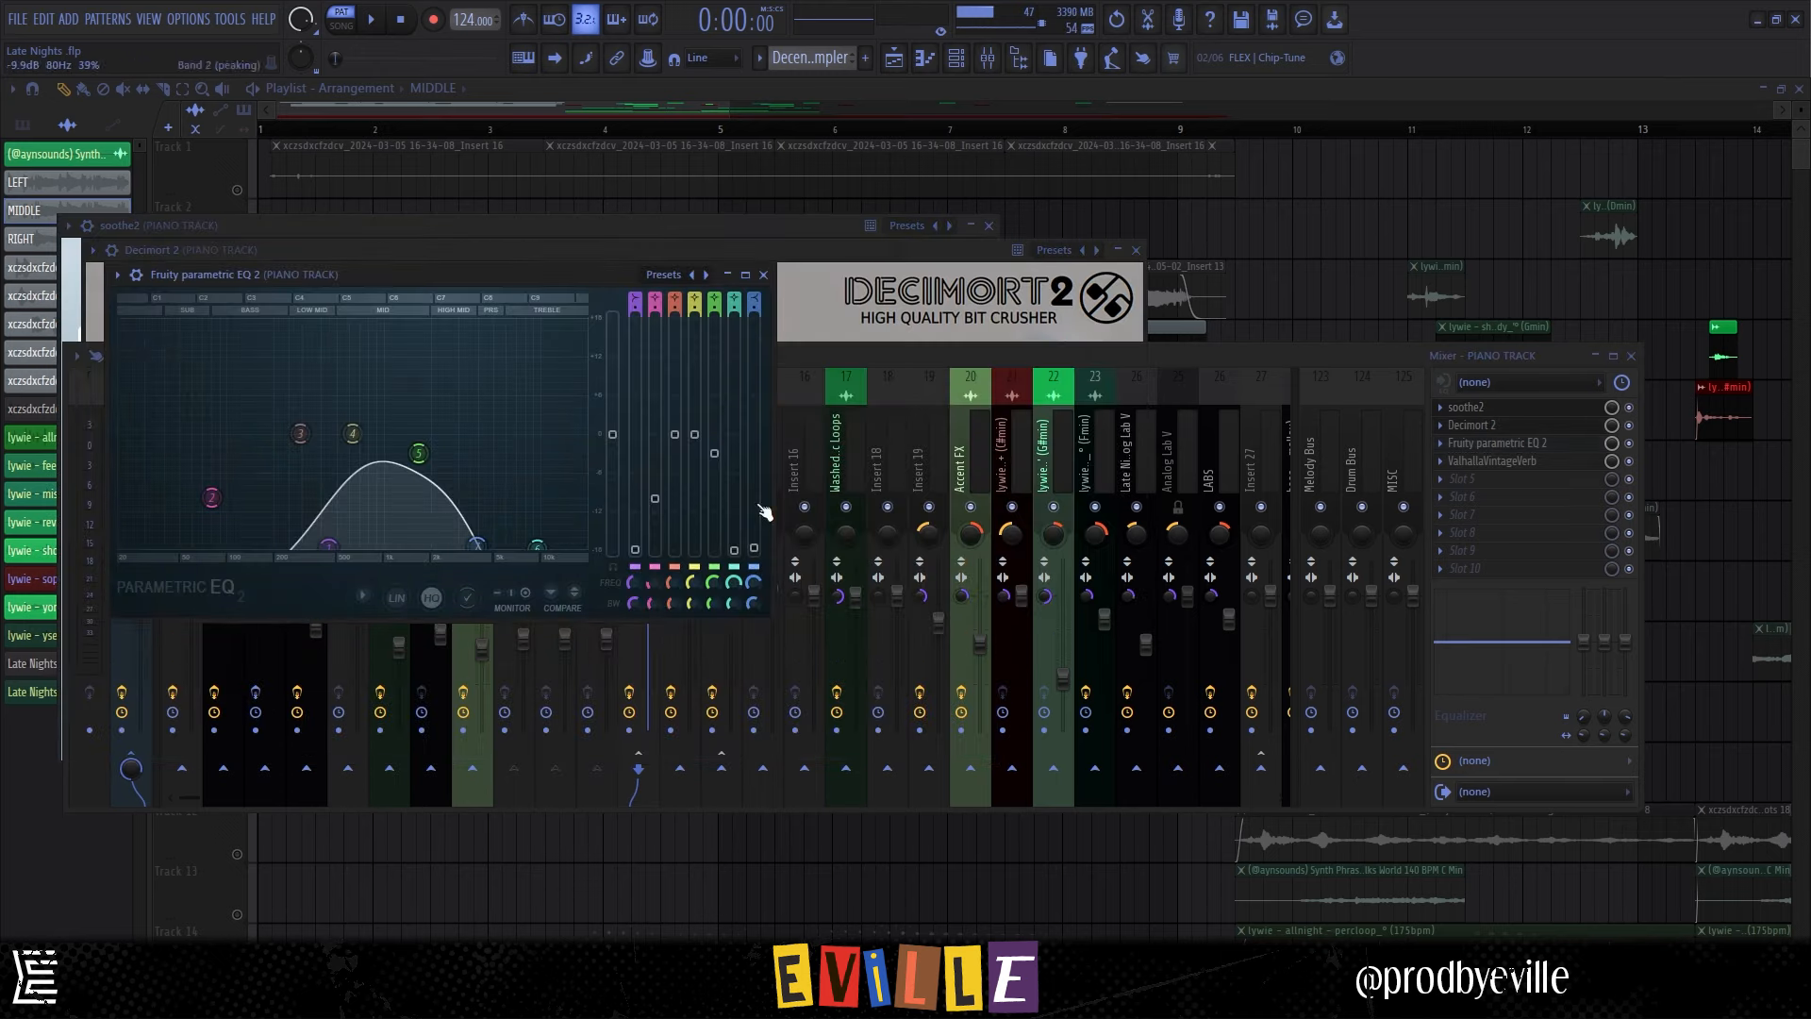
{"action": "left_click", "coordinate": [1471, 460]}
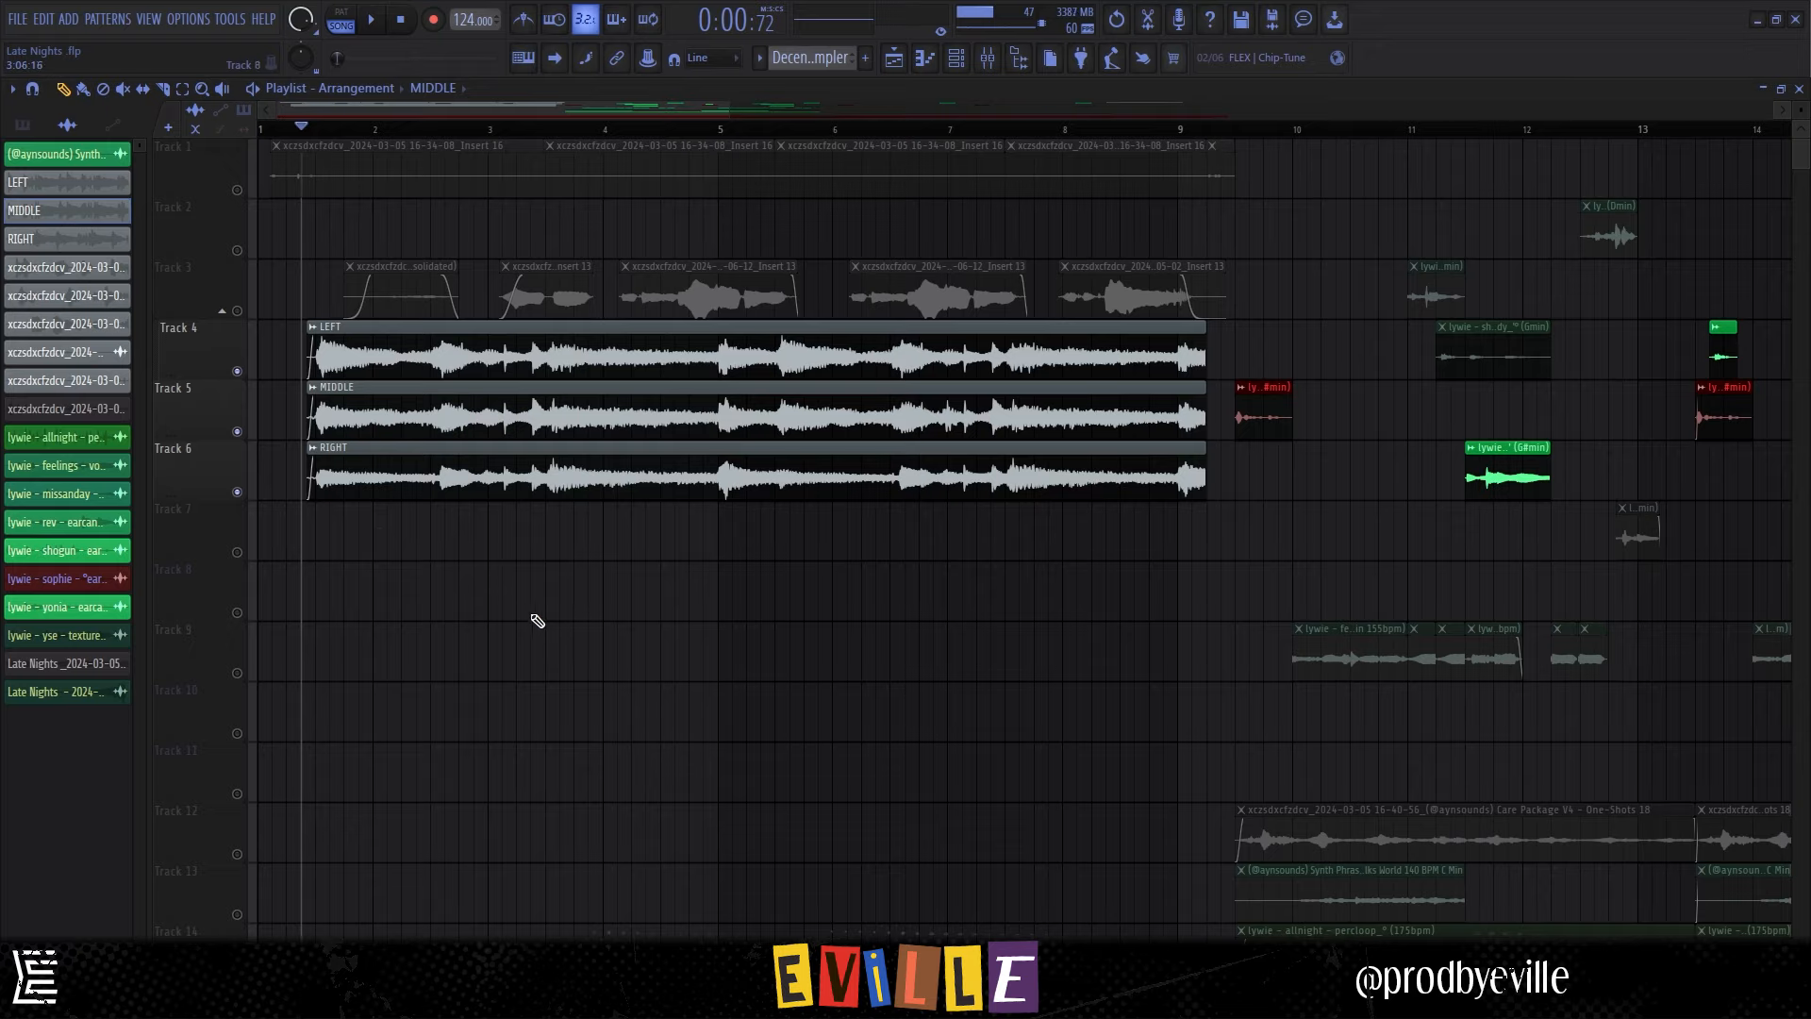
Play back the soloed LEFT, MIDDLE and RIGHT piano clips in the playlist.
{"action": "scroll", "coordinate": [524, 665], "scroll_direction": "down", "scroll_amount": 3}
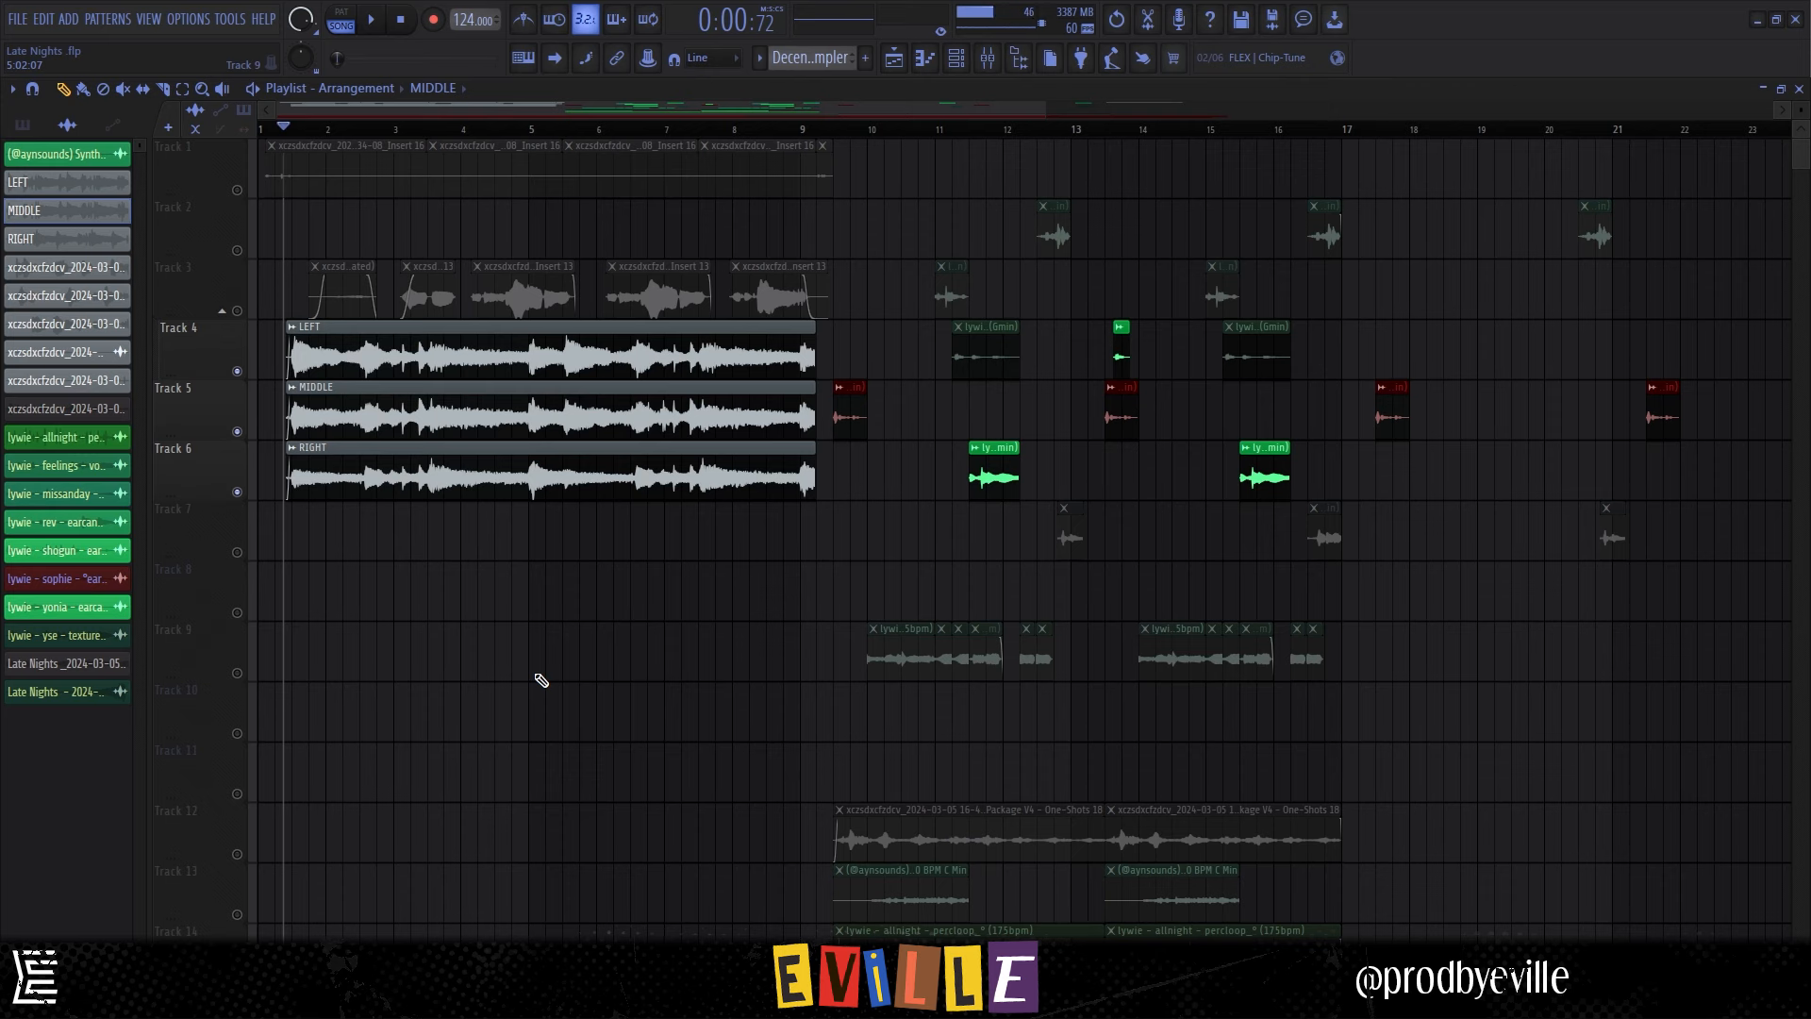
{"action": "key", "text": "space"}
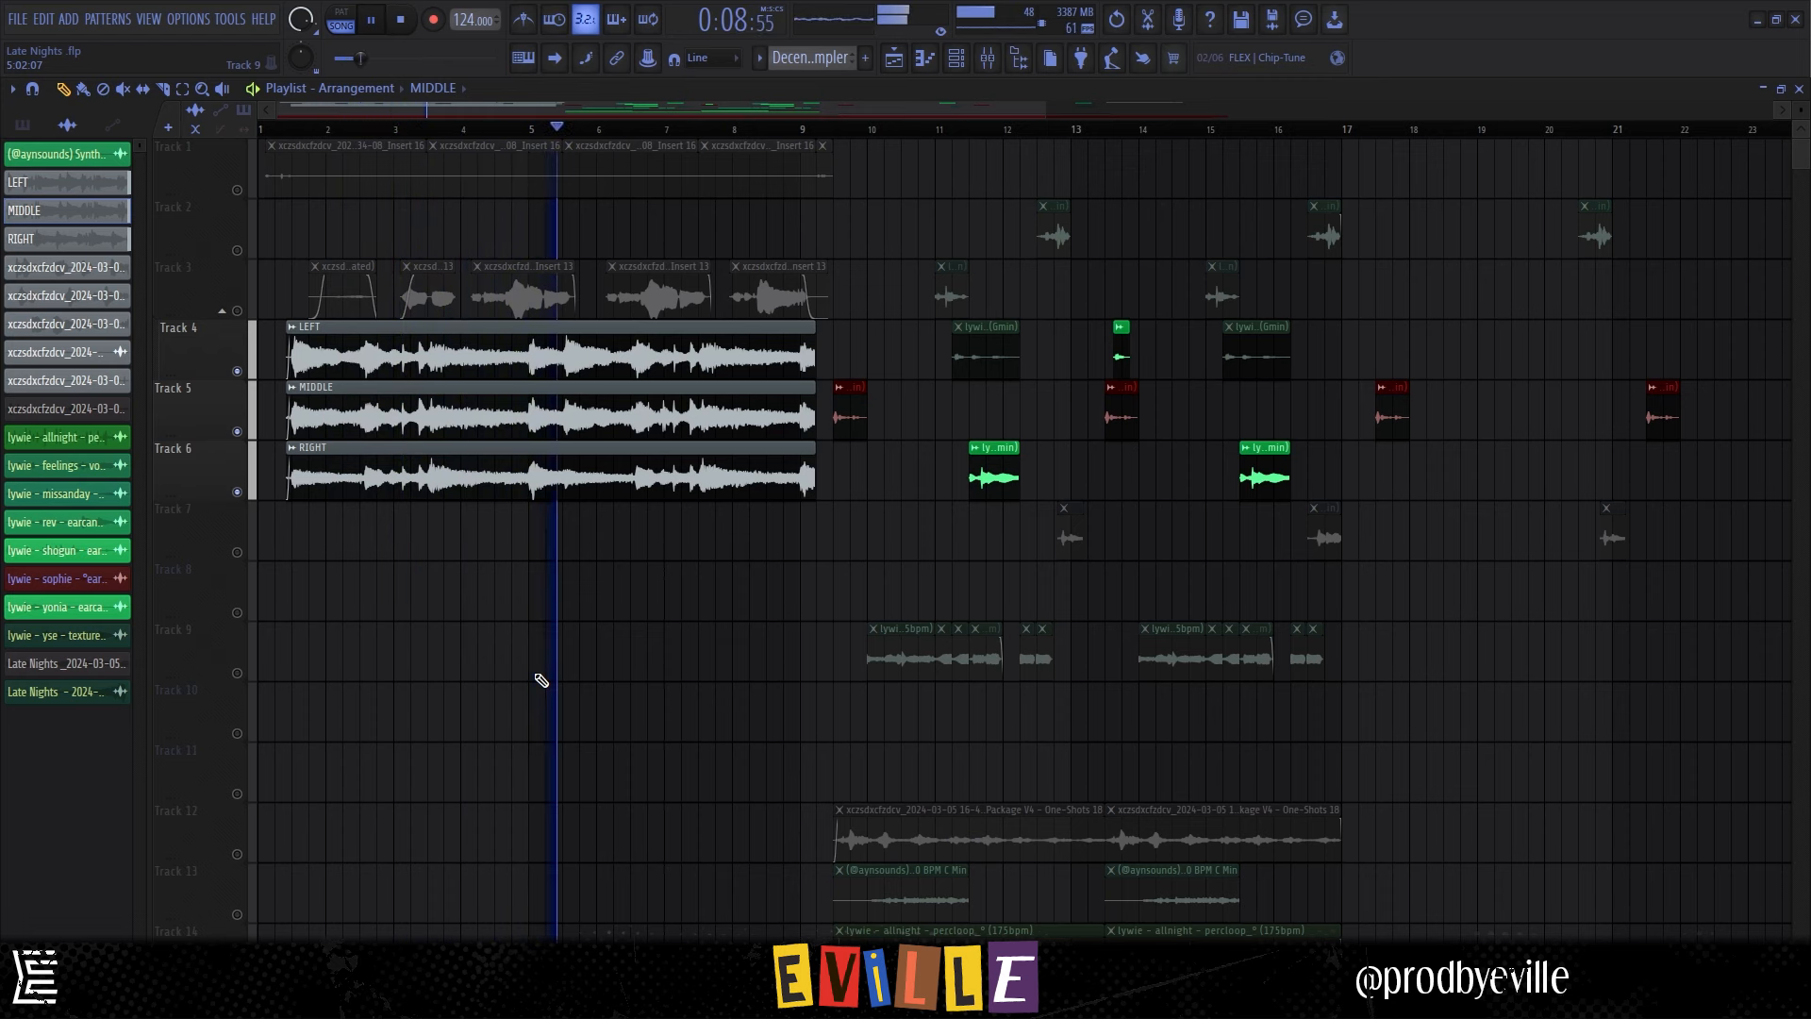
{"action": "key", "text": "space"}
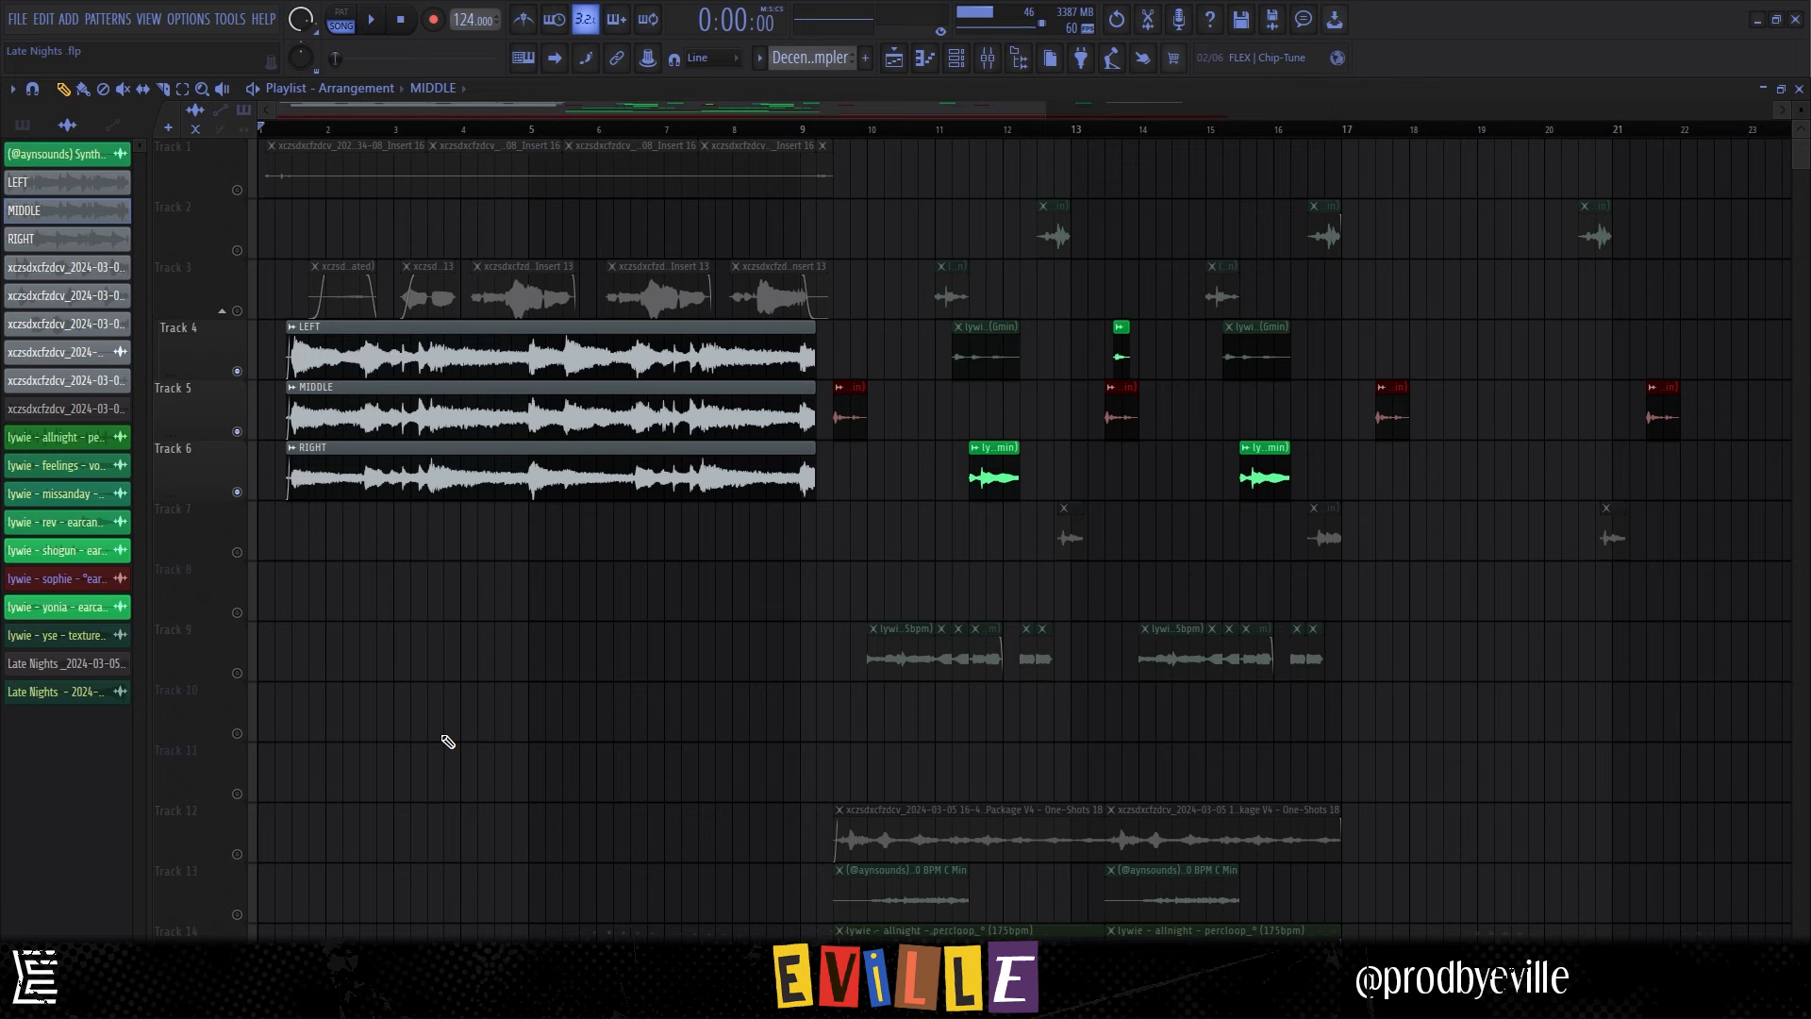
Solo Track 3, play back its vocal clips and select them.
{"action": "left_click", "coordinate": [236, 306]}
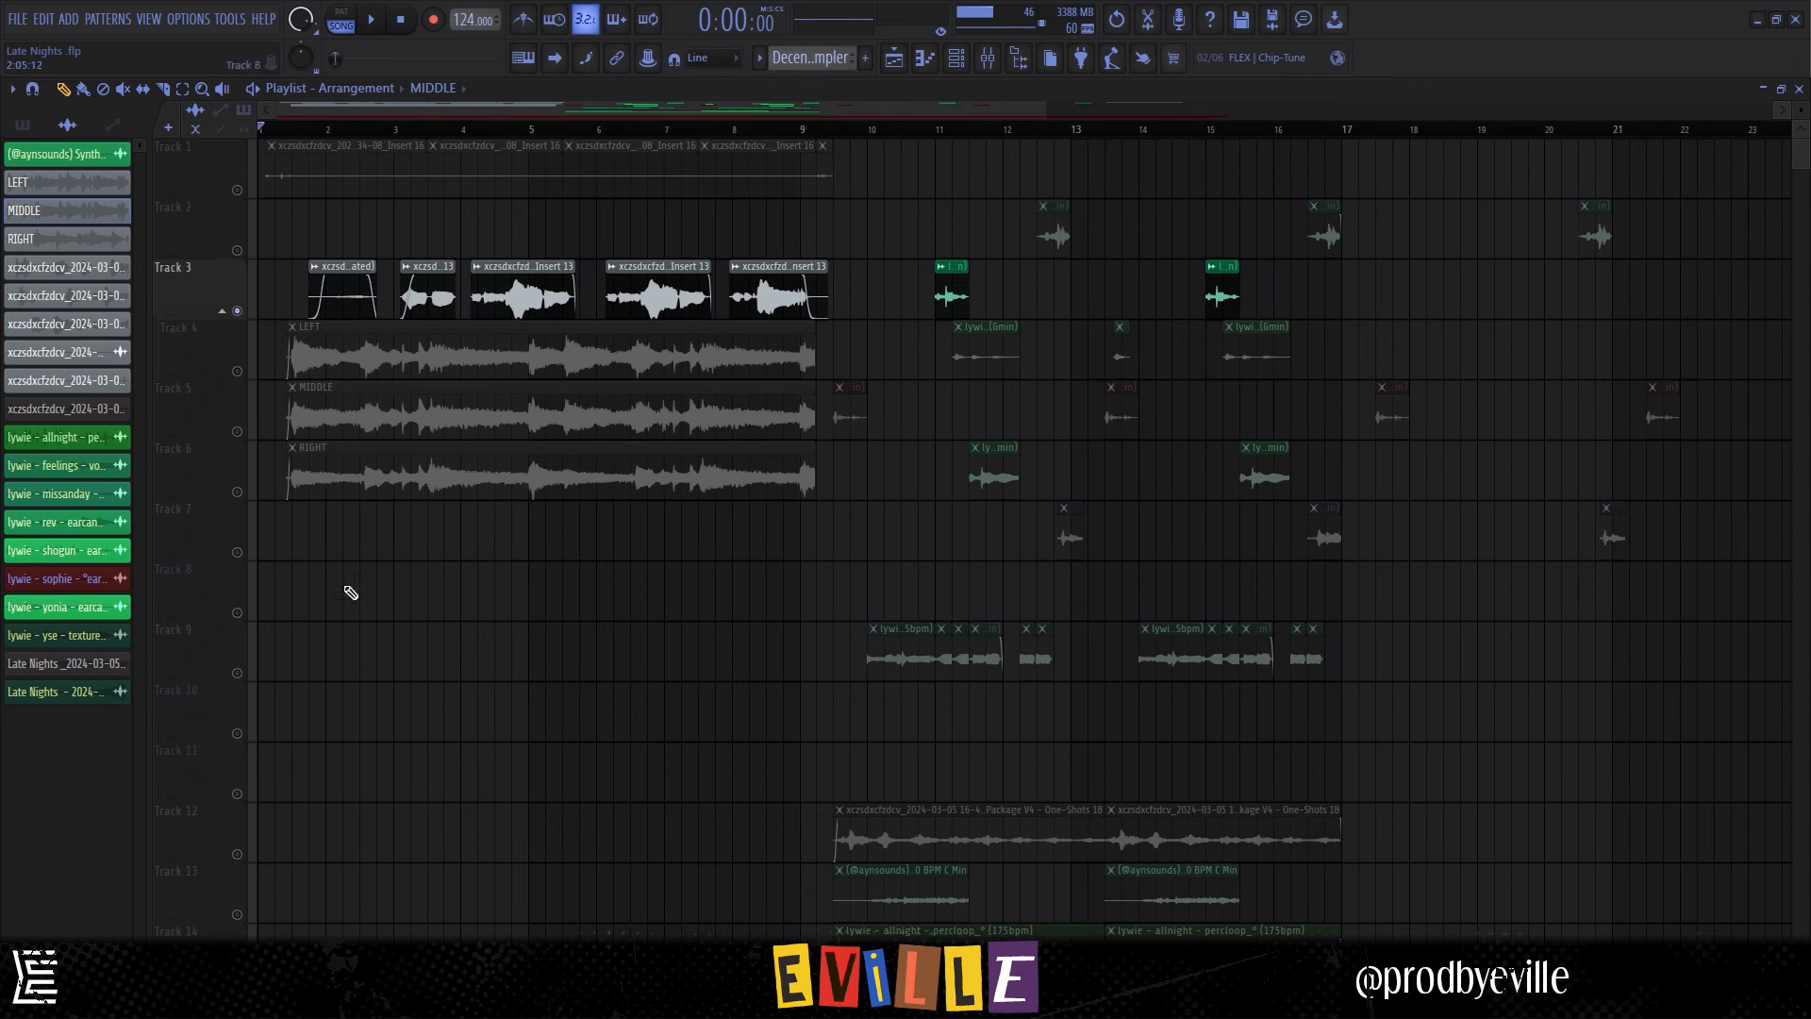
{"action": "key", "text": "space"}
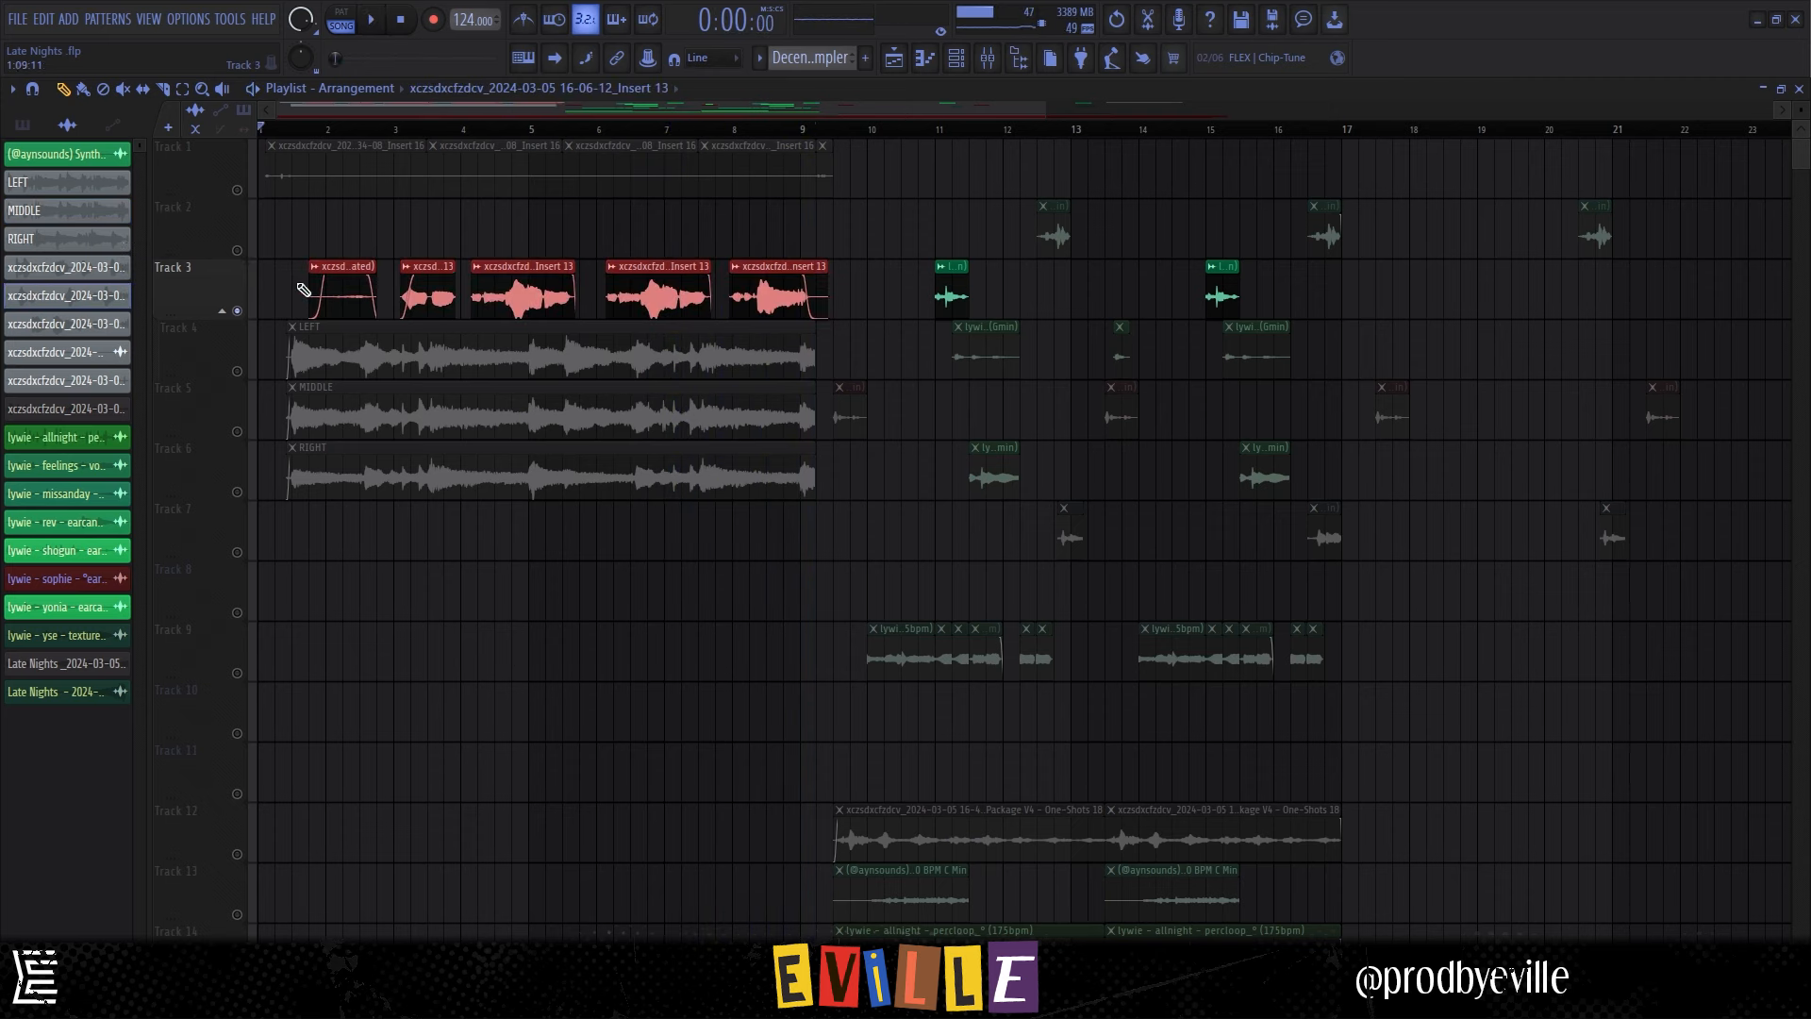
{"action": "mouse_move", "coordinate": [844, 273]}
{"action": "left_mouse_down"}
{"action": "mouse_move", "coordinate": [323, 291]}
{"action": "mouse_move", "coordinate": [848, 289]}
{"action": "left_mouse_up"}
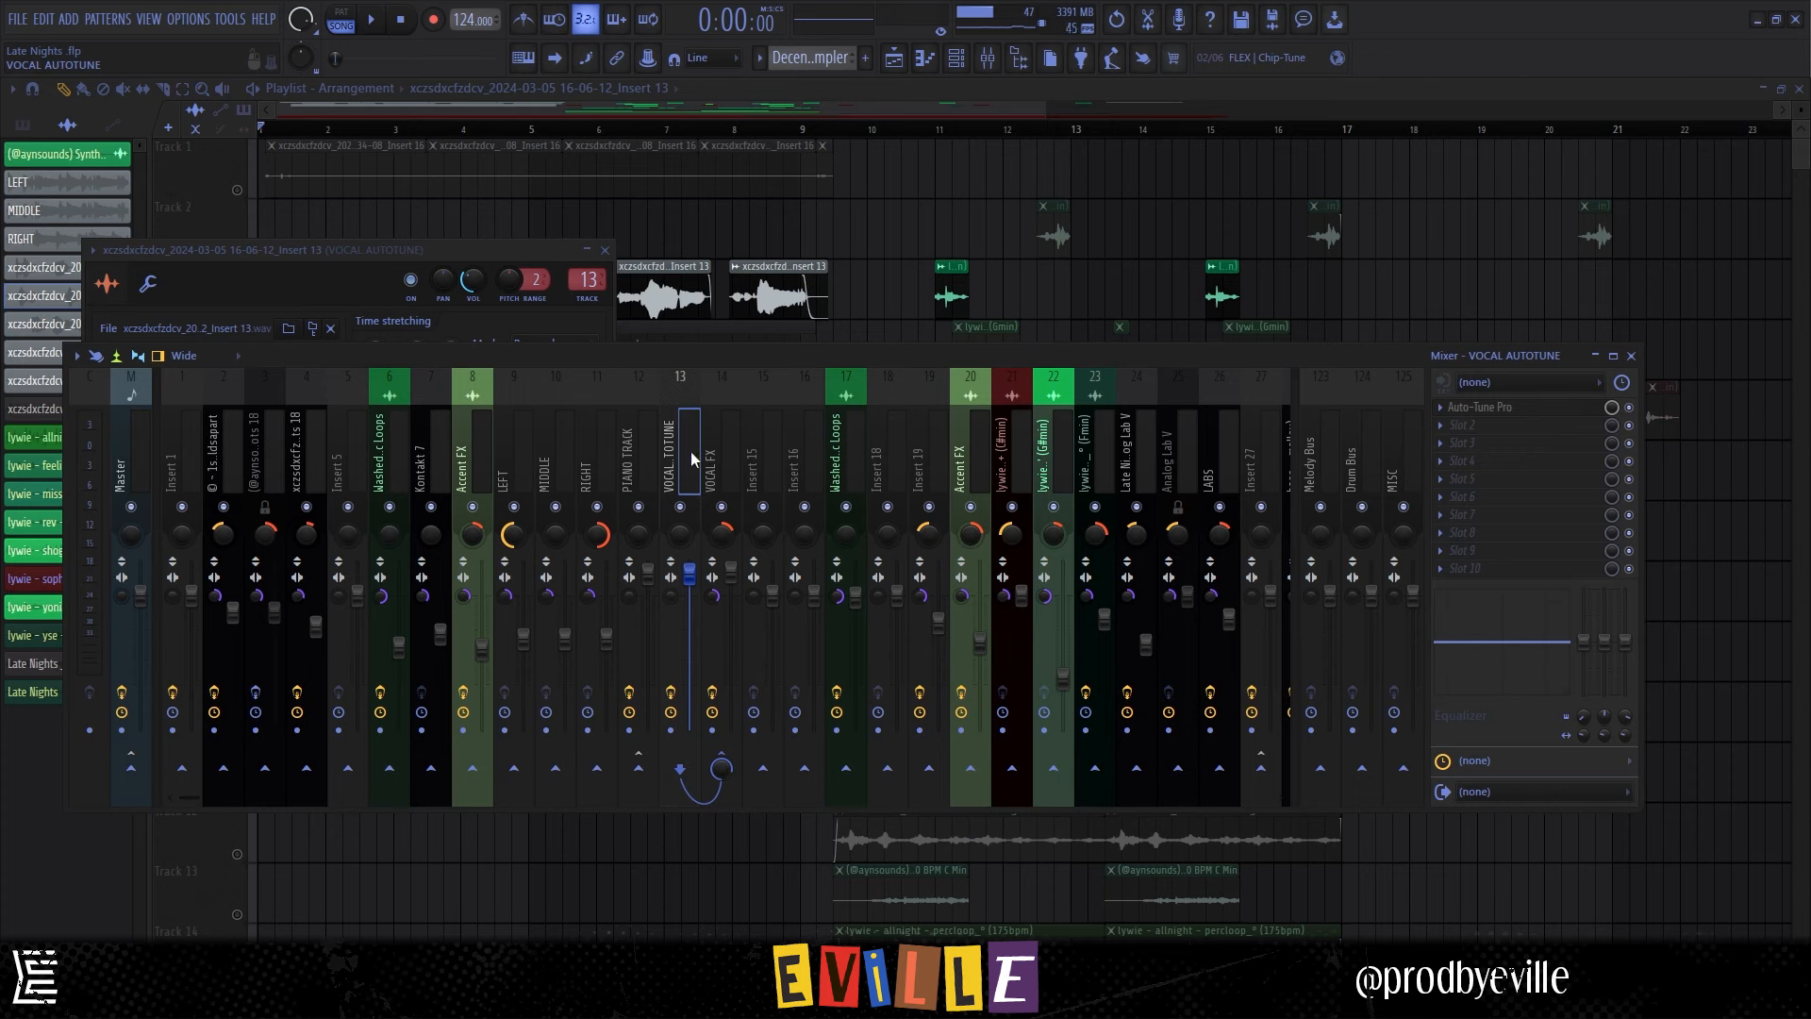
Inspect the Fruity parametric EQ 2 and Little AlterBoy settings on the VOCAL FX mixer track.
{"action": "left_click", "coordinate": [722, 466]}
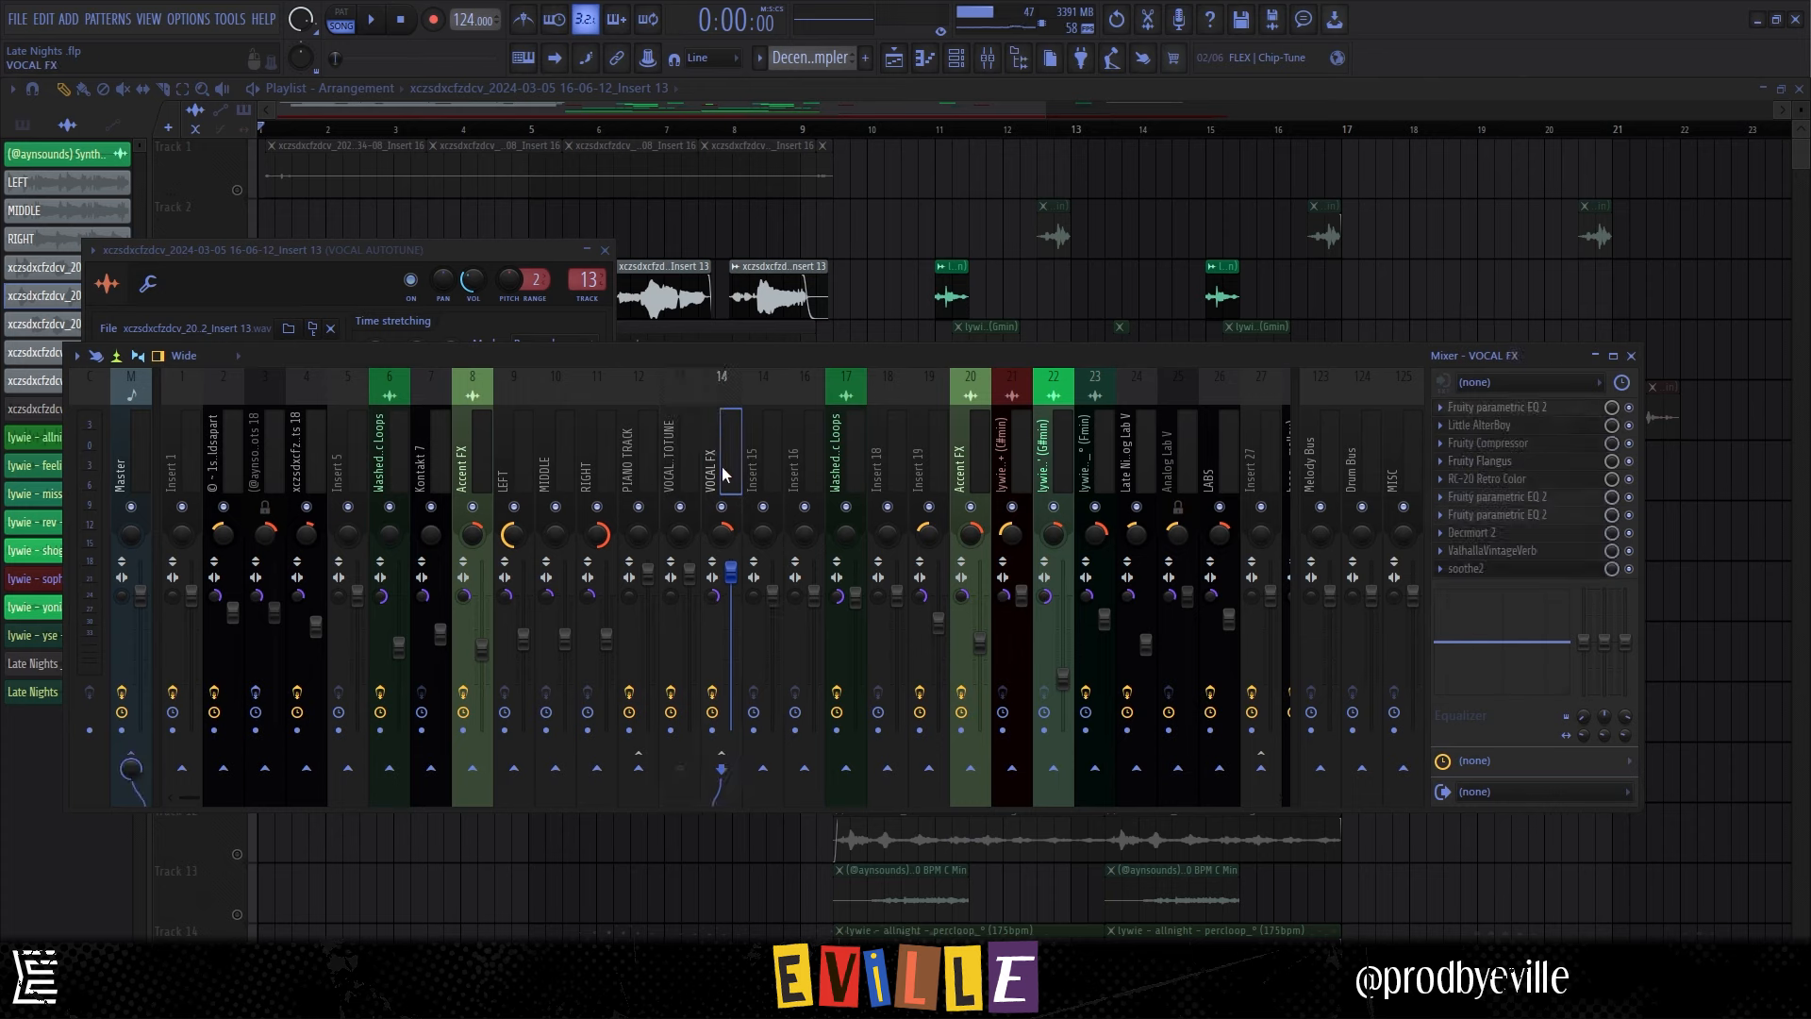
{"action": "left_click", "coordinate": [1528, 409]}
{"action": "left_click", "coordinate": [1528, 409]}
{"action": "left_click", "coordinate": [1510, 427]}
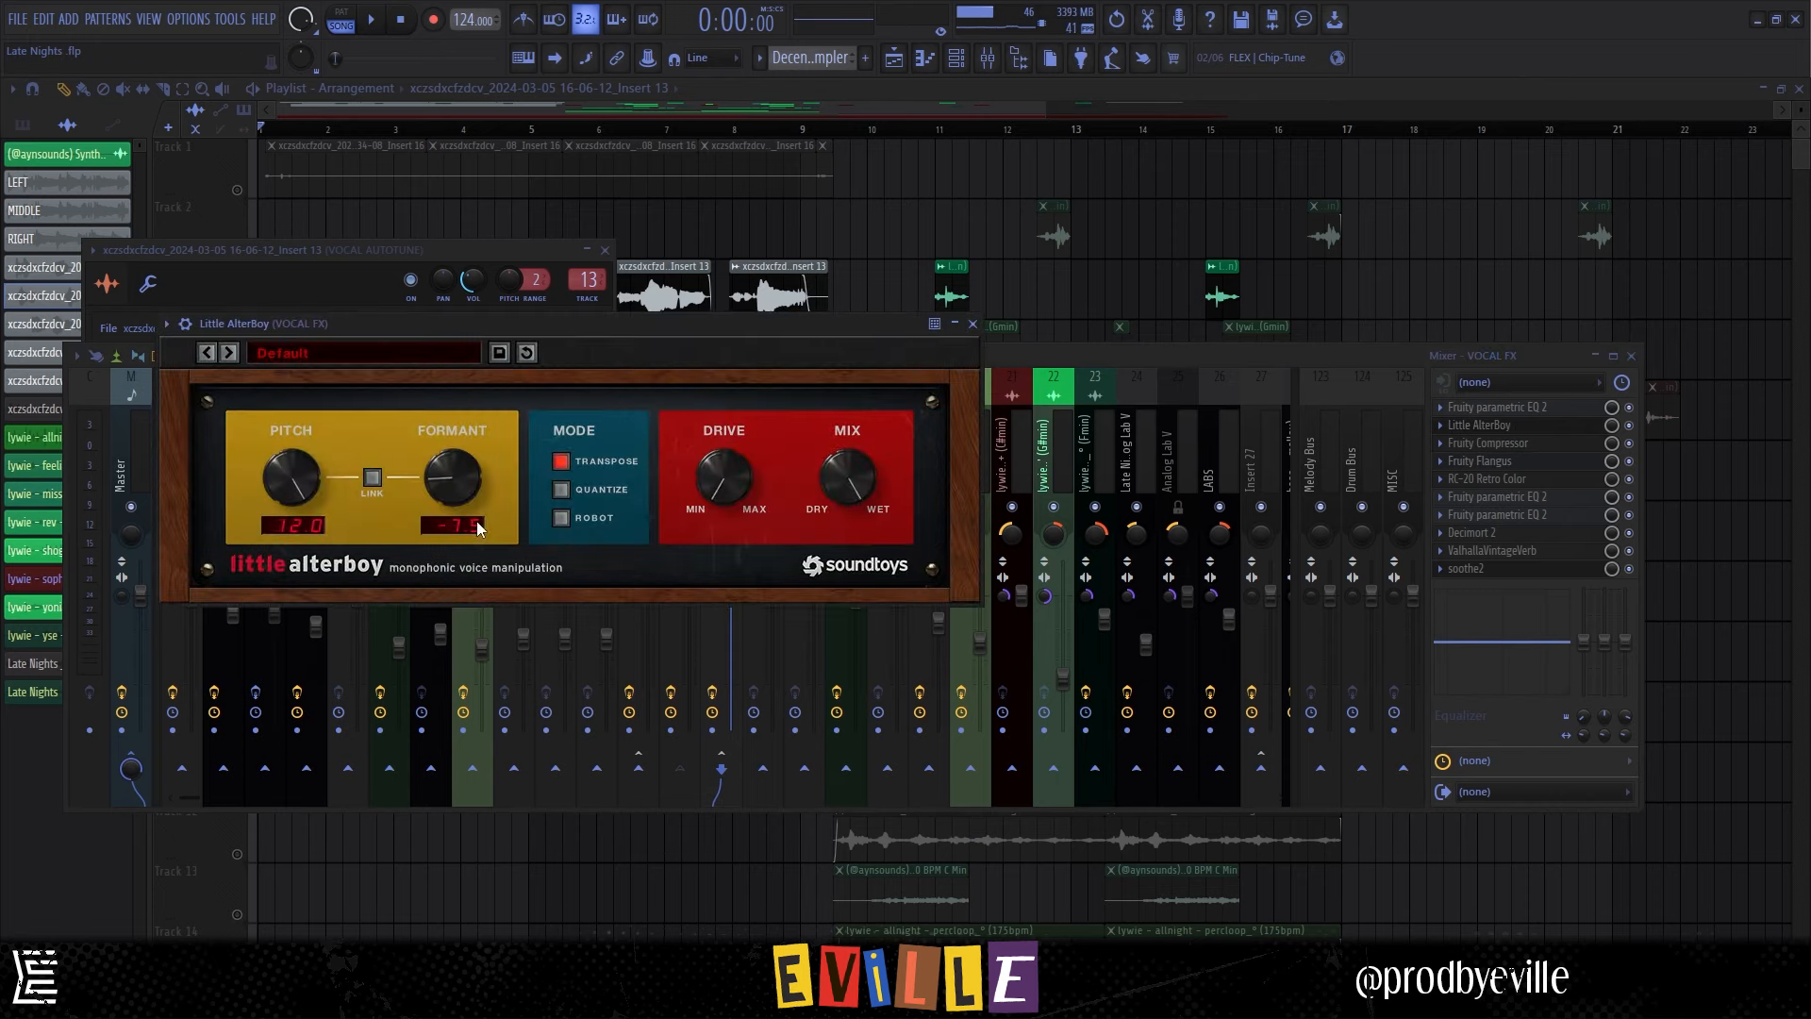
{"action": "left_click", "coordinate": [975, 326]}
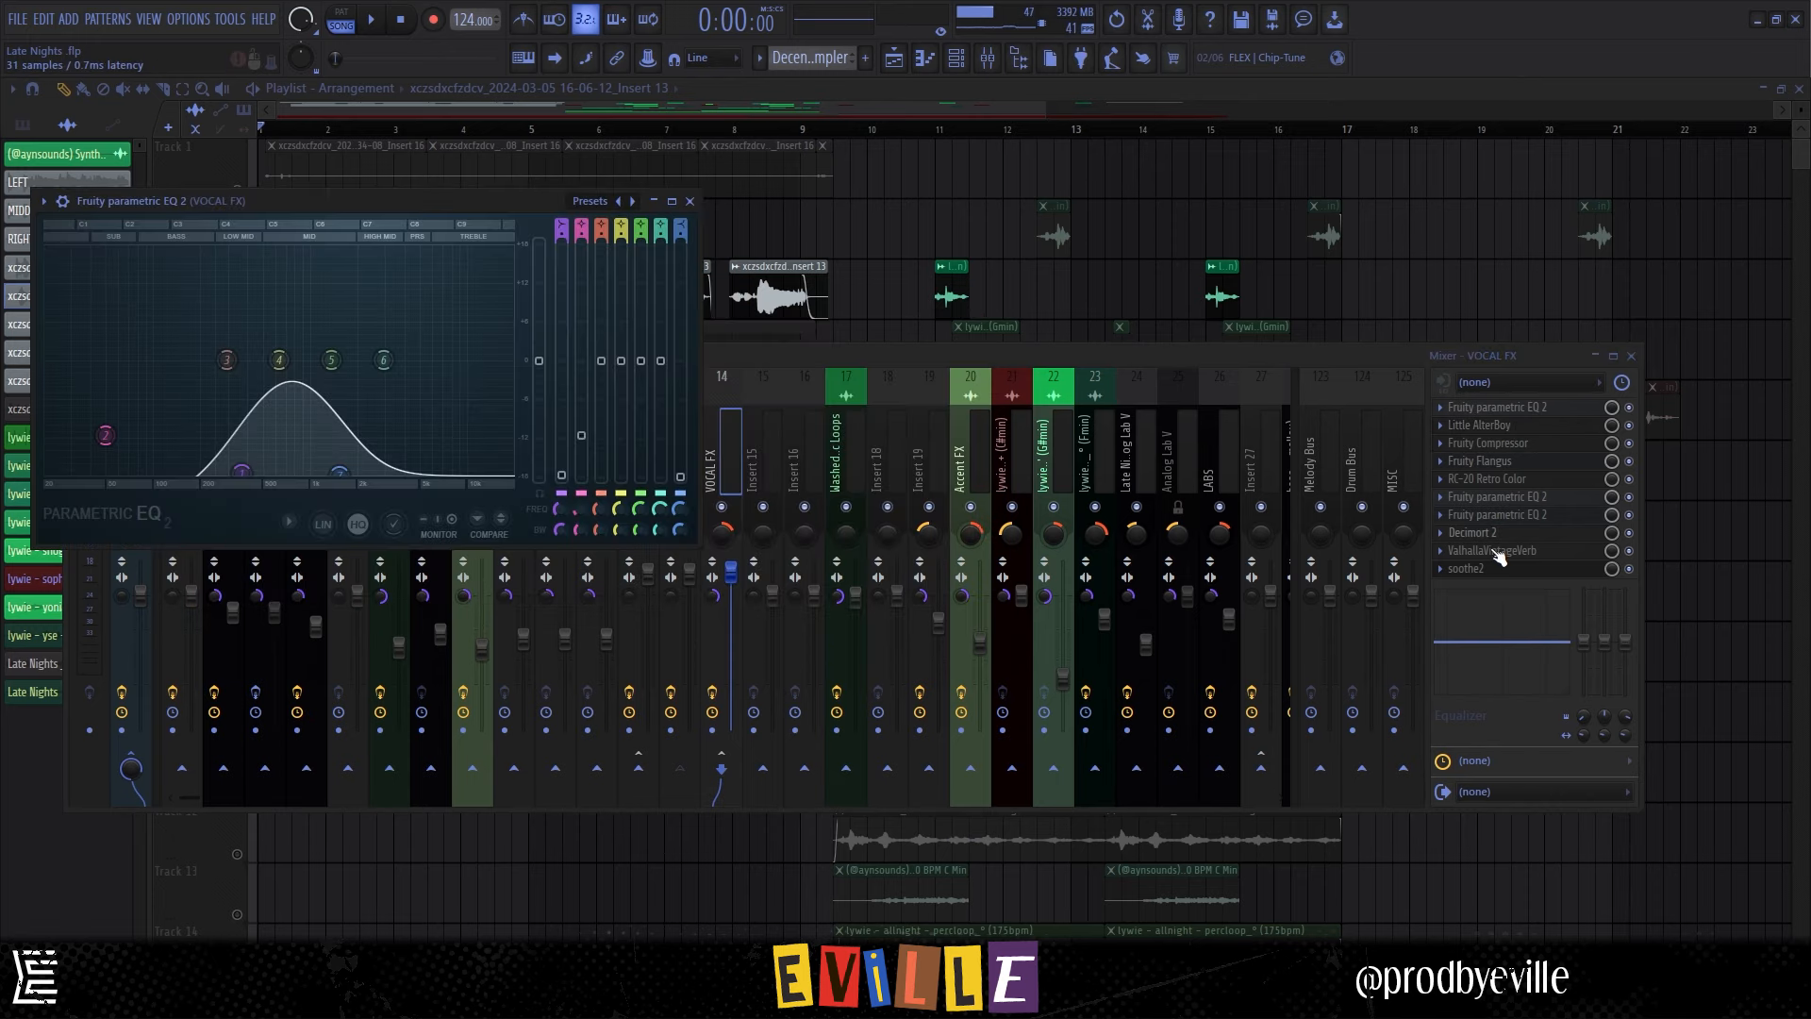
Inspect the Decimort 2 and ValhallaVintageVerb settings on the VOCAL FX mixer track.
{"action": "left_click", "coordinate": [1495, 537]}
{"action": "left_click", "coordinate": [1500, 553]}
{"action": "left_click", "coordinate": [1270, 374]}
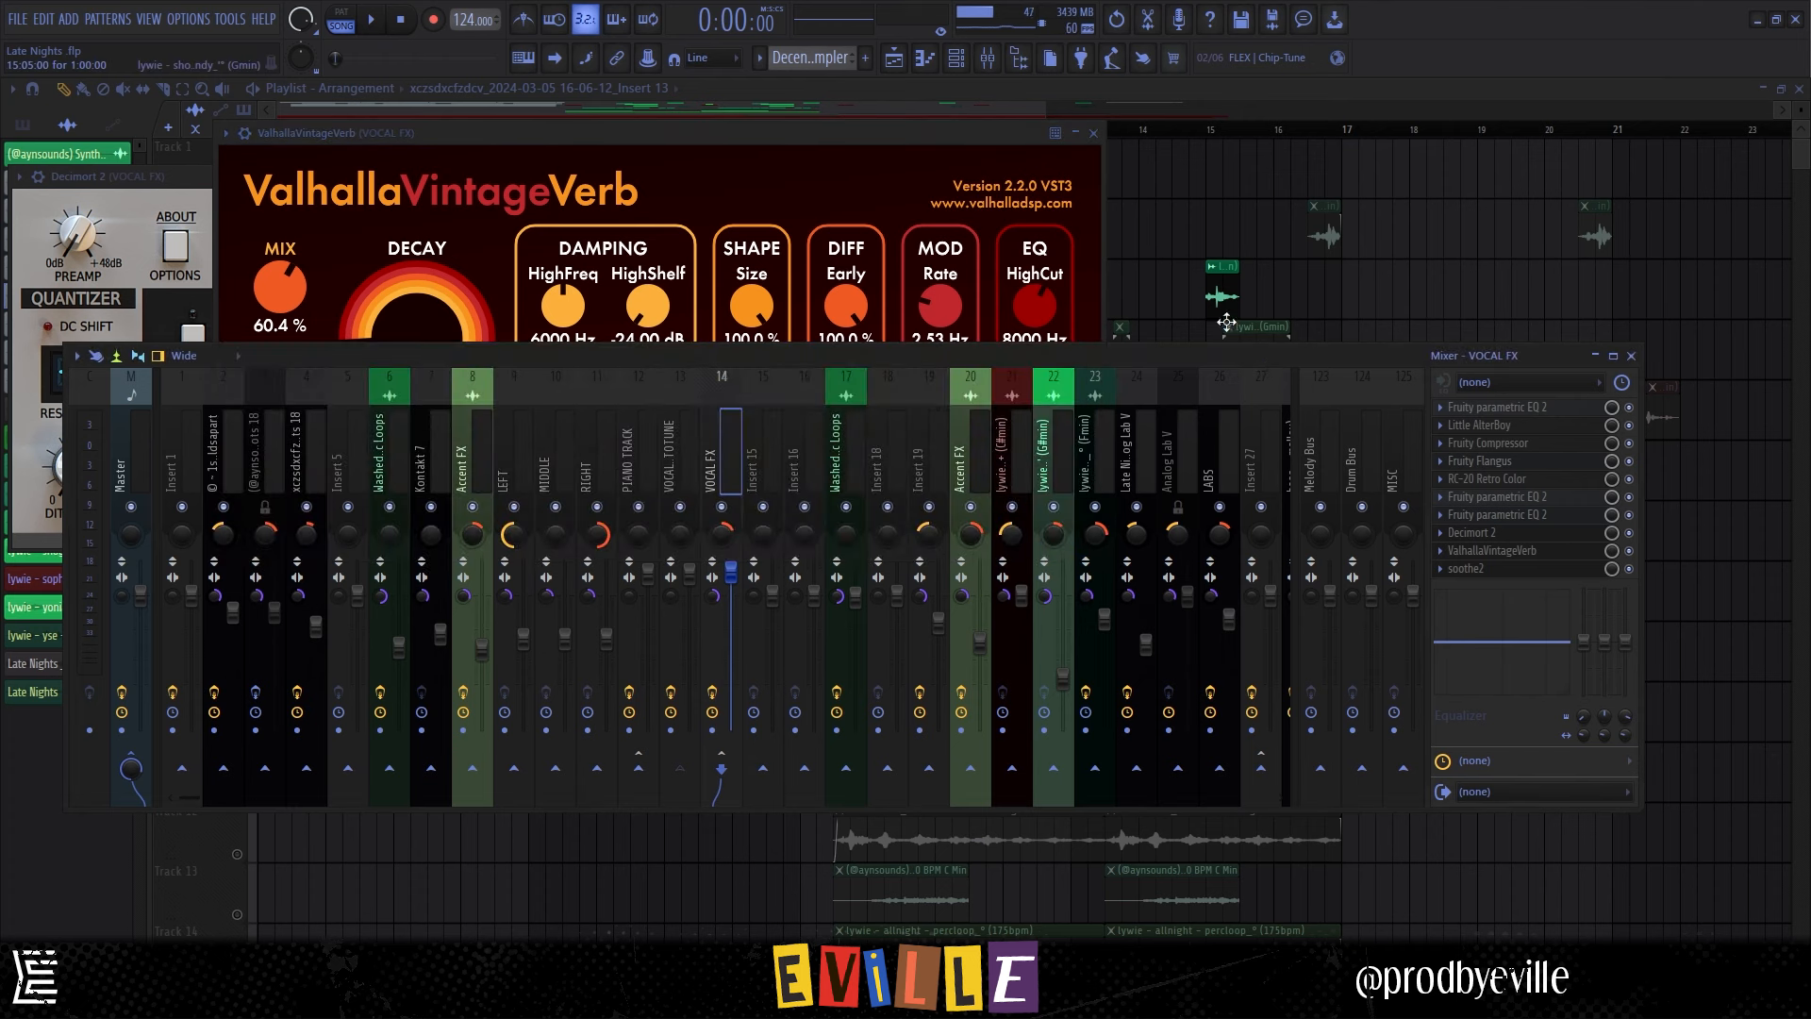
Solo Track 1 in the playlist and play back its Insert 16 audio clips from the start of bar 1.
{"action": "left_click", "coordinate": [1125, 111]}
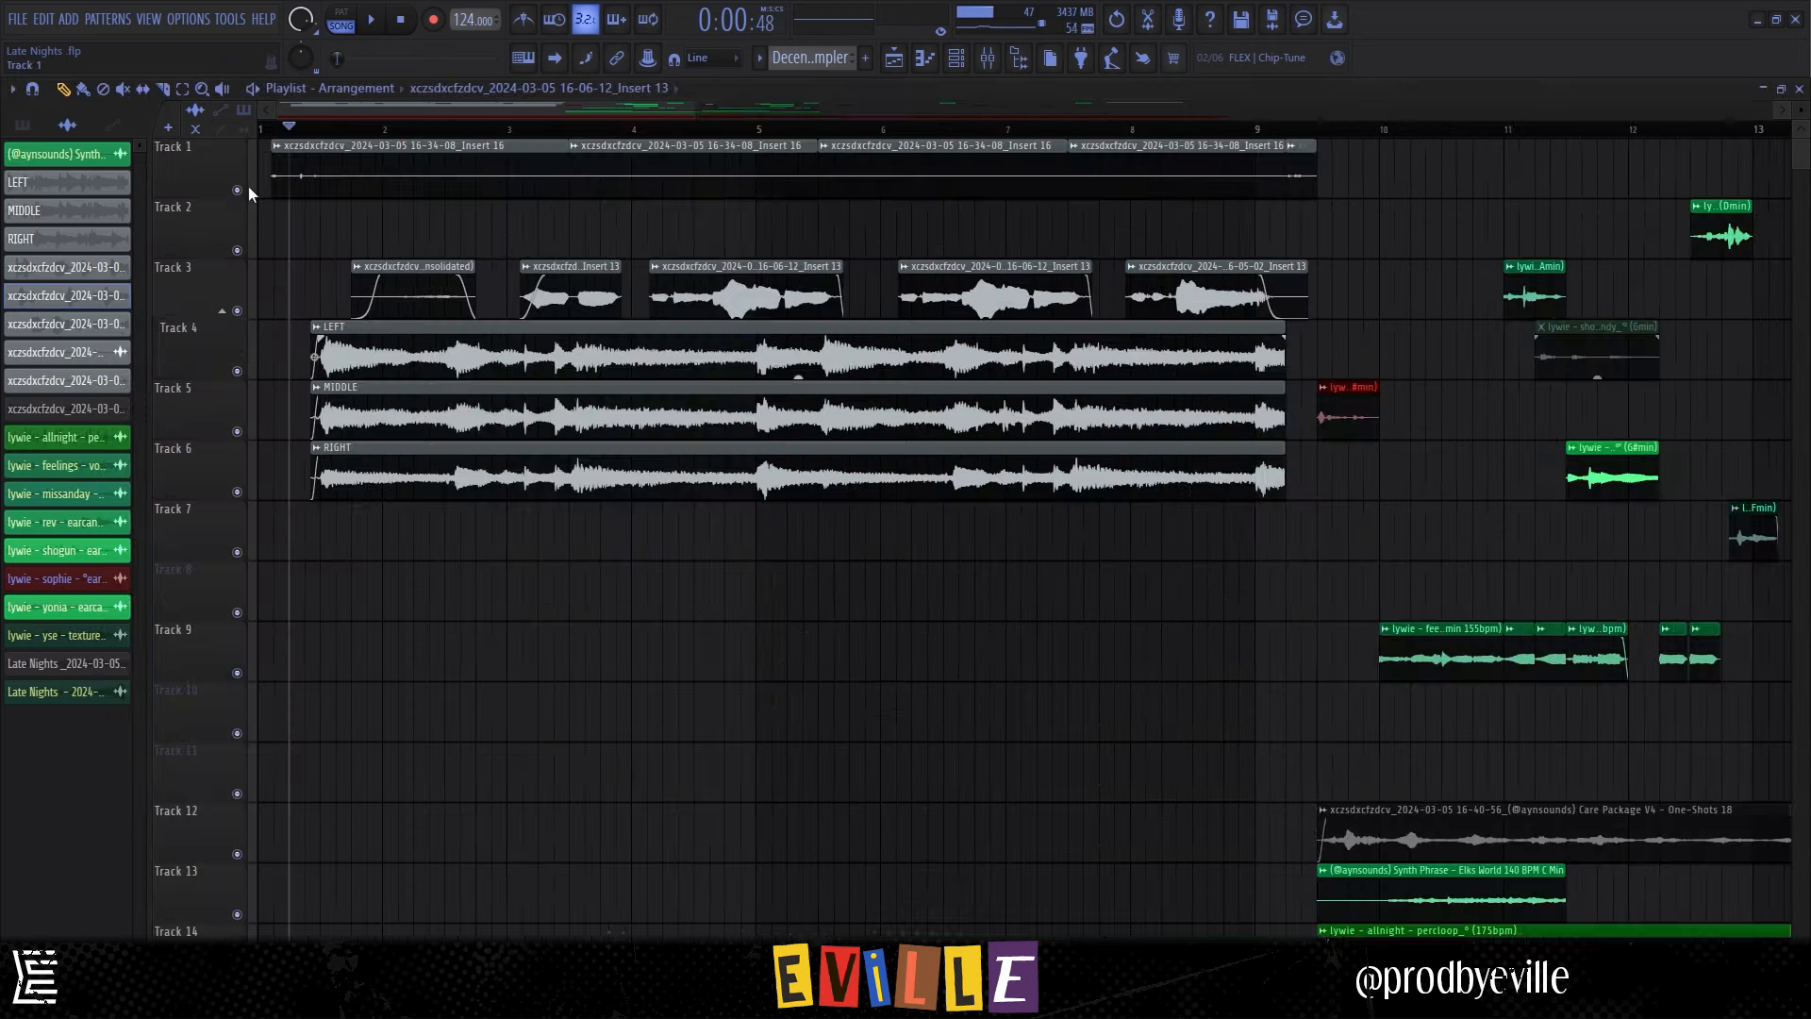
{"action": "left_click", "coordinate": [237, 190], "text": "ctrl"}
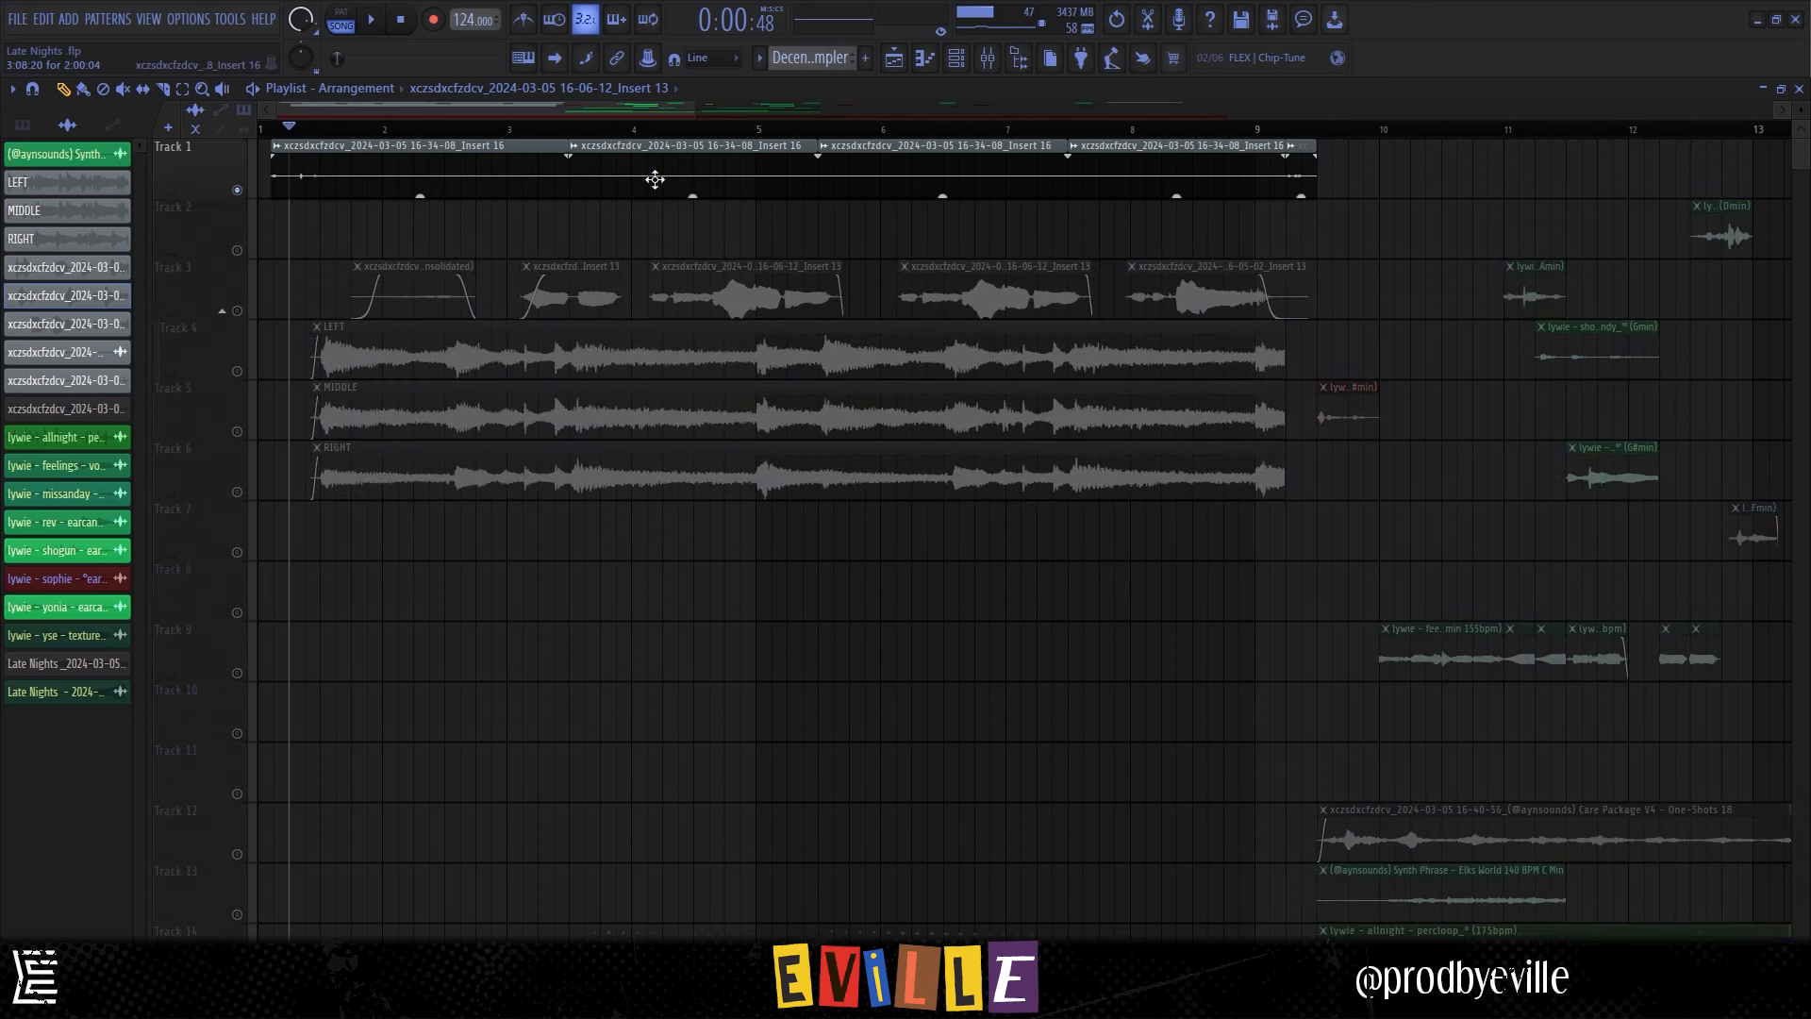
{"action": "left_click", "coordinate": [274, 129]}
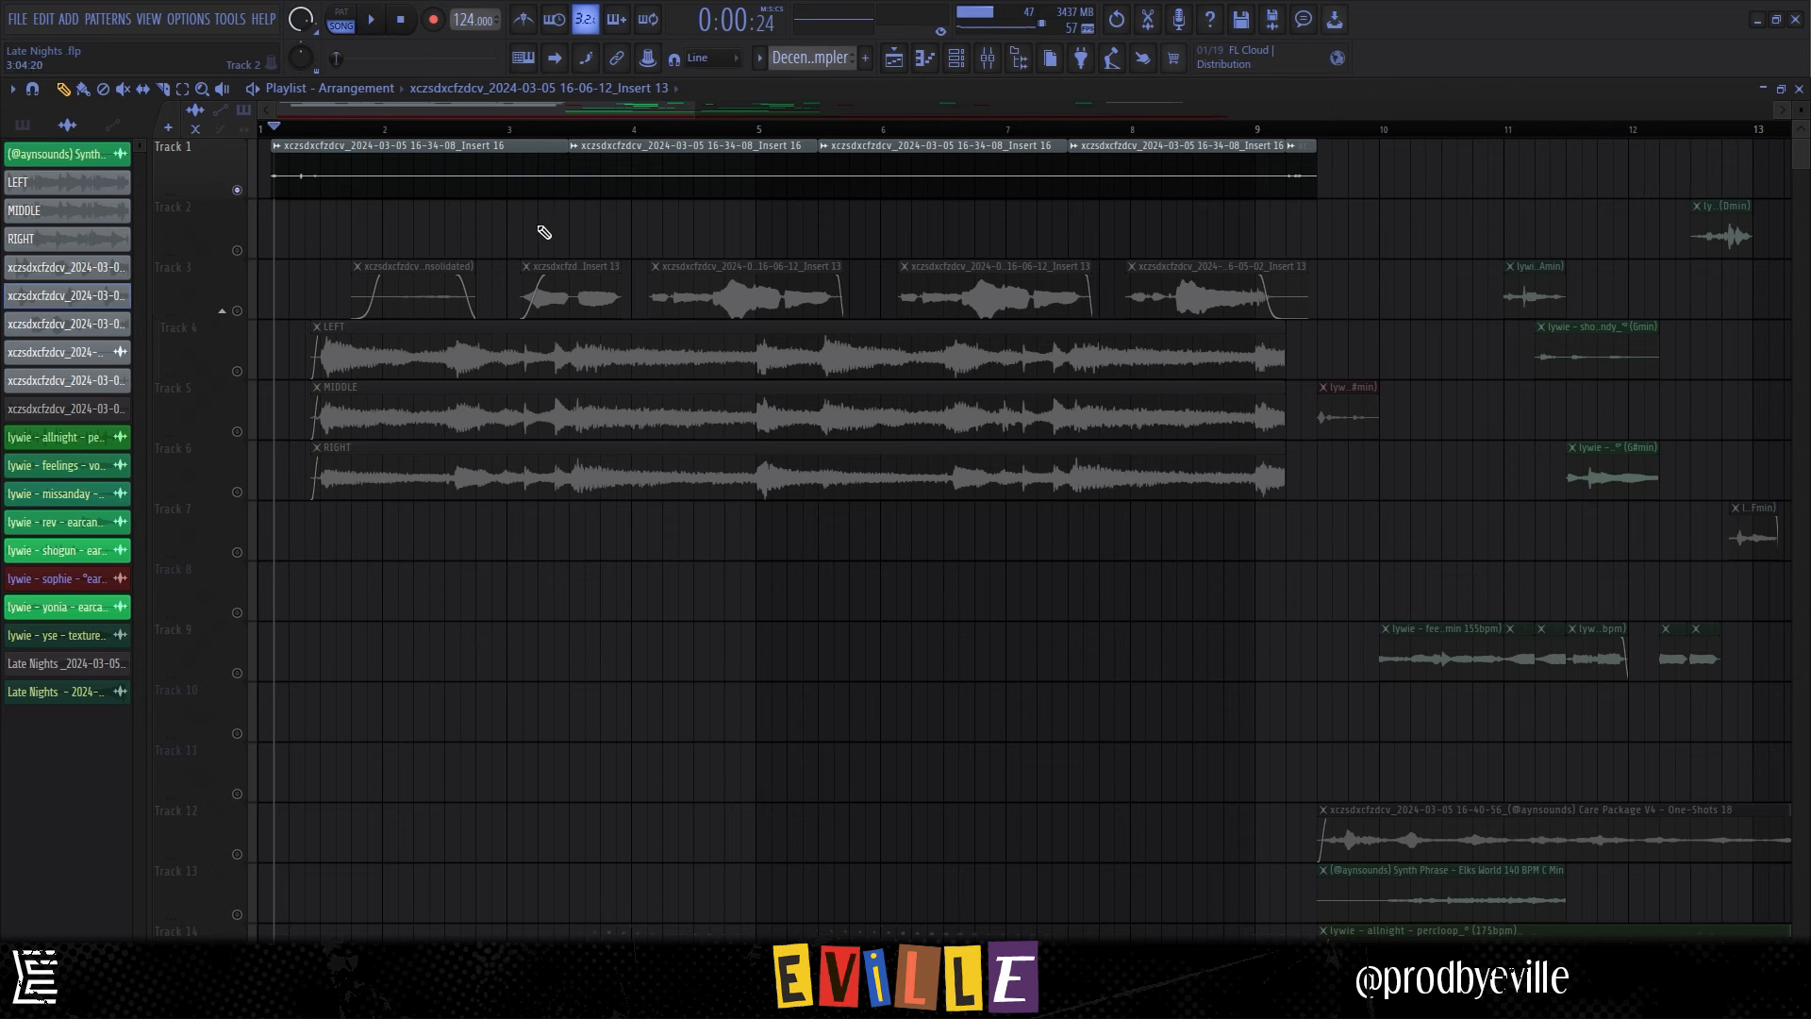
{"action": "key", "text": "space"}
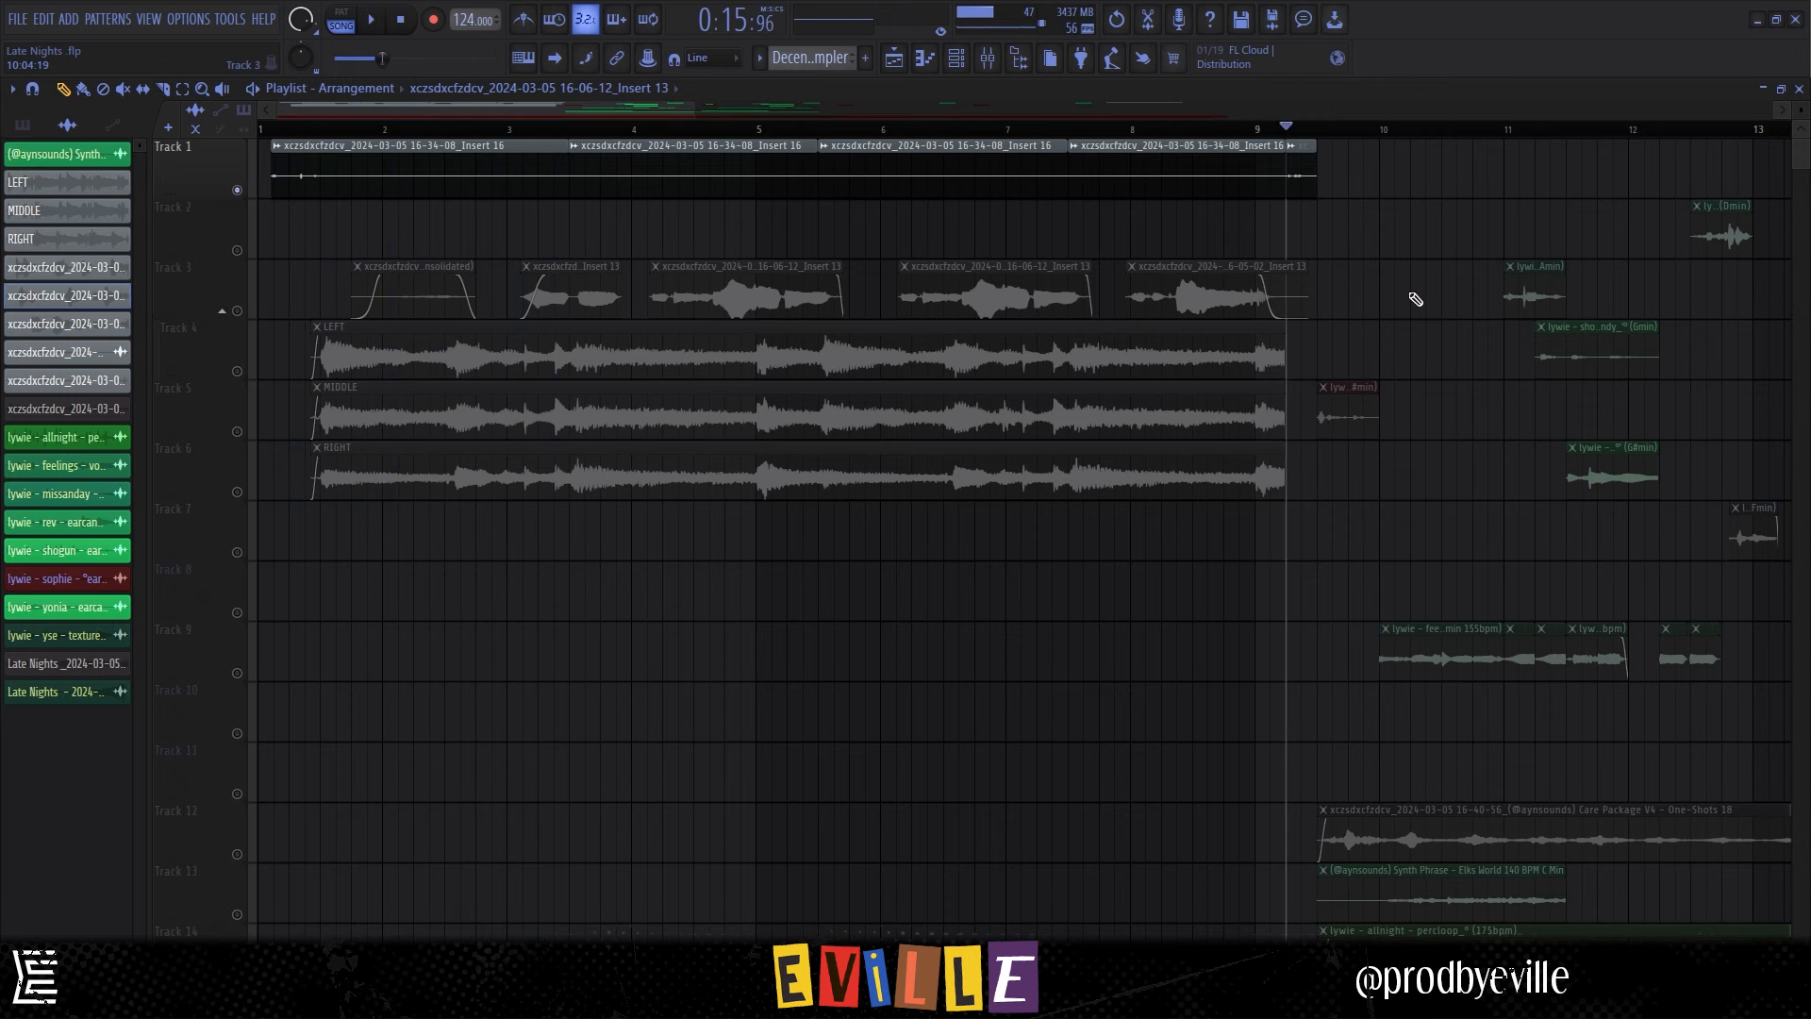
{"action": "key", "text": "space"}
Unsolo Track 1 and play back the full arrangement with all tracks together.
{"action": "left_click", "coordinate": [237, 190]}
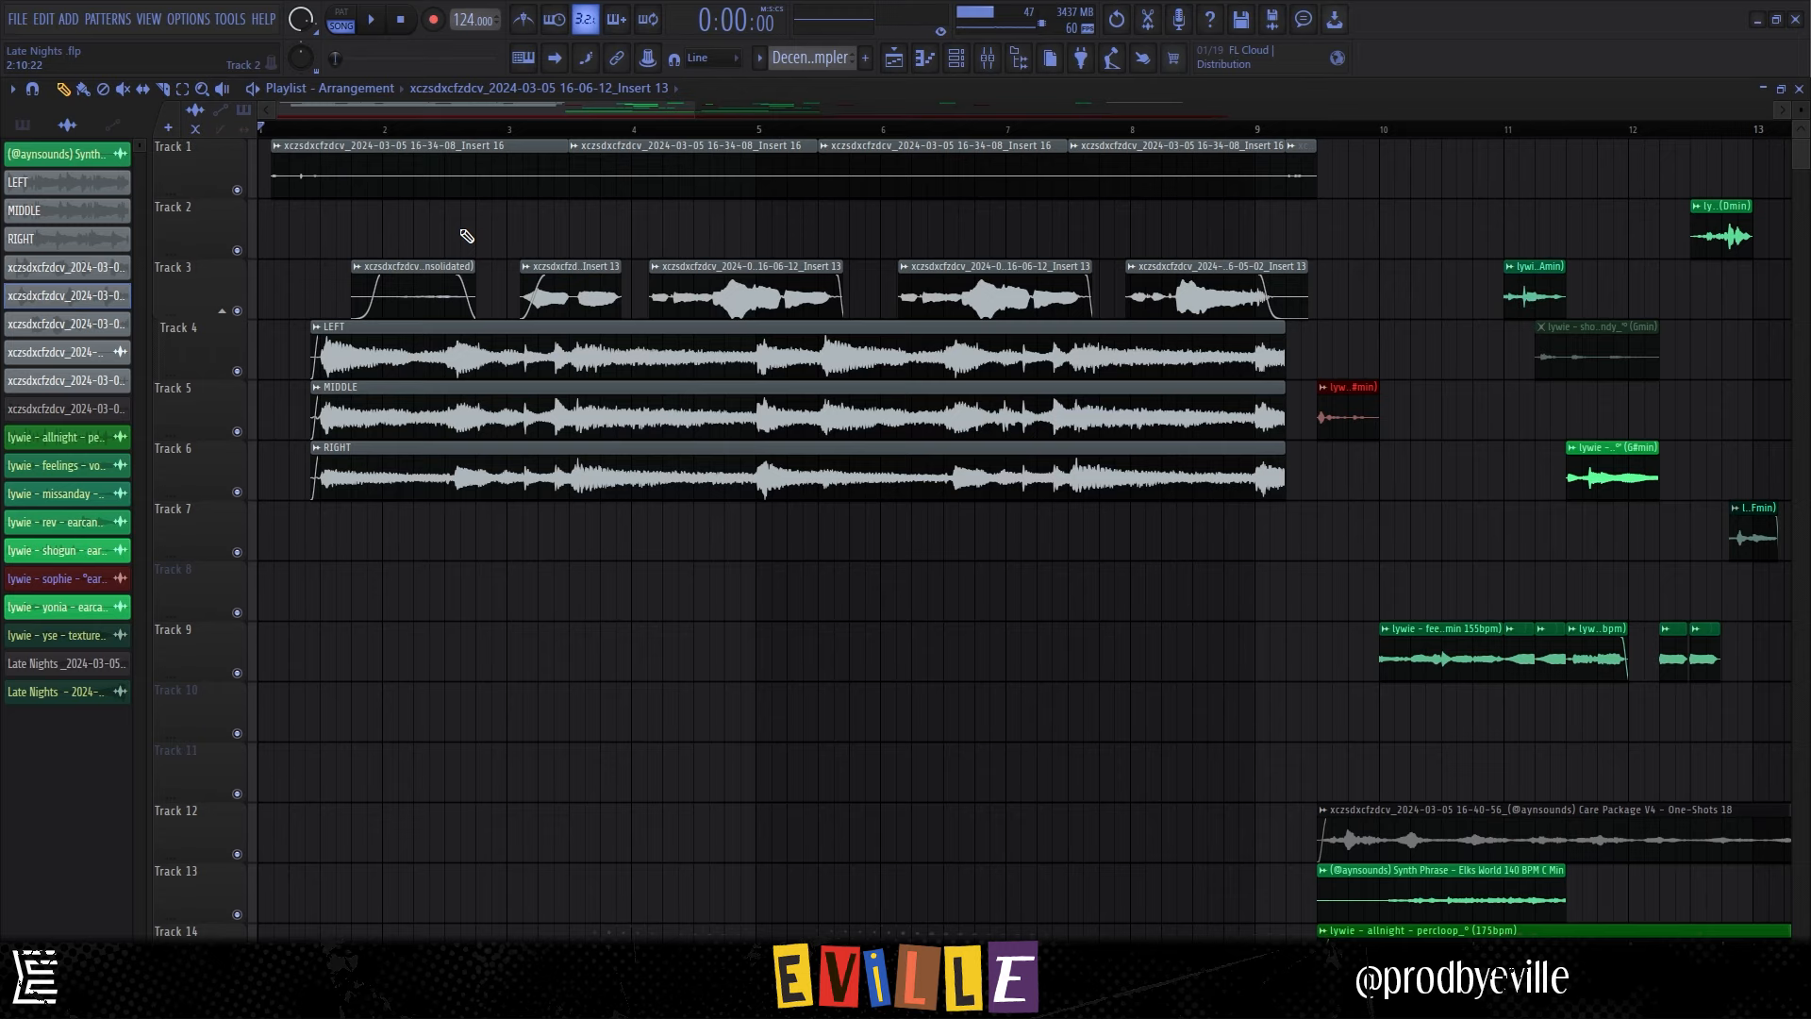
{"action": "scroll", "coordinate": [560, 644], "scroll_direction": "down", "scroll_amount": 3}
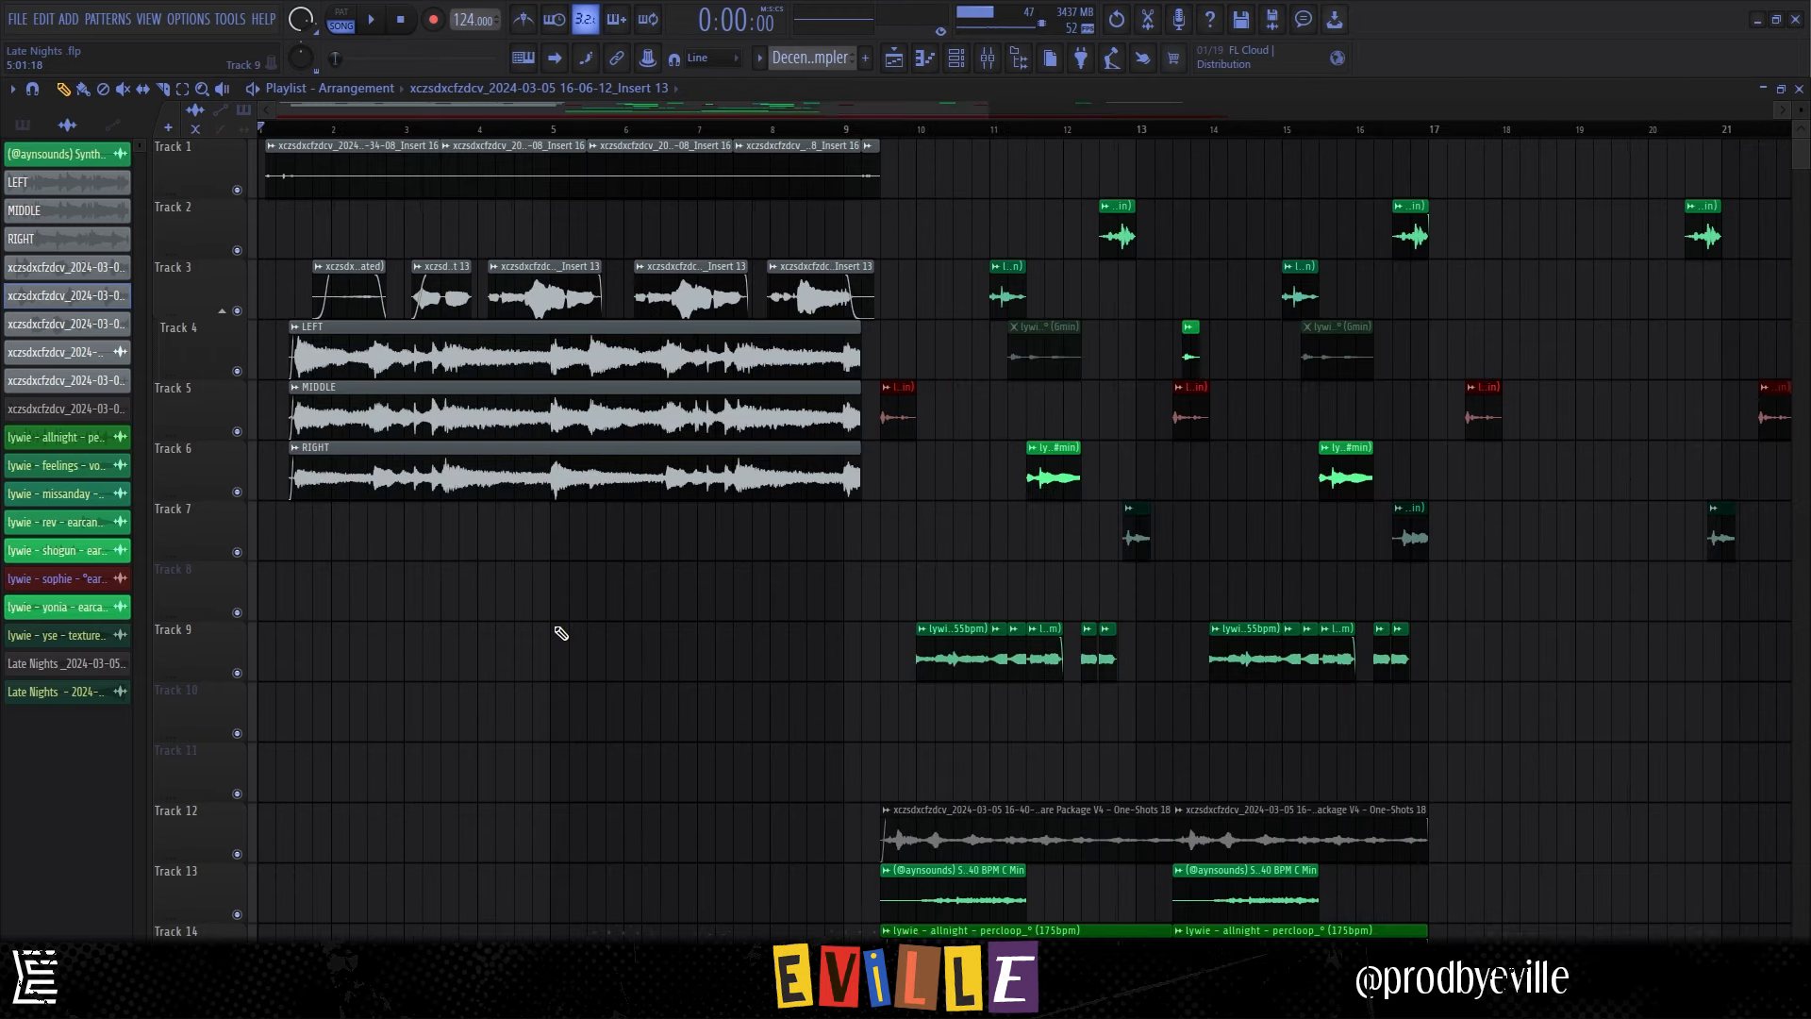
{"action": "key", "text": "space"}
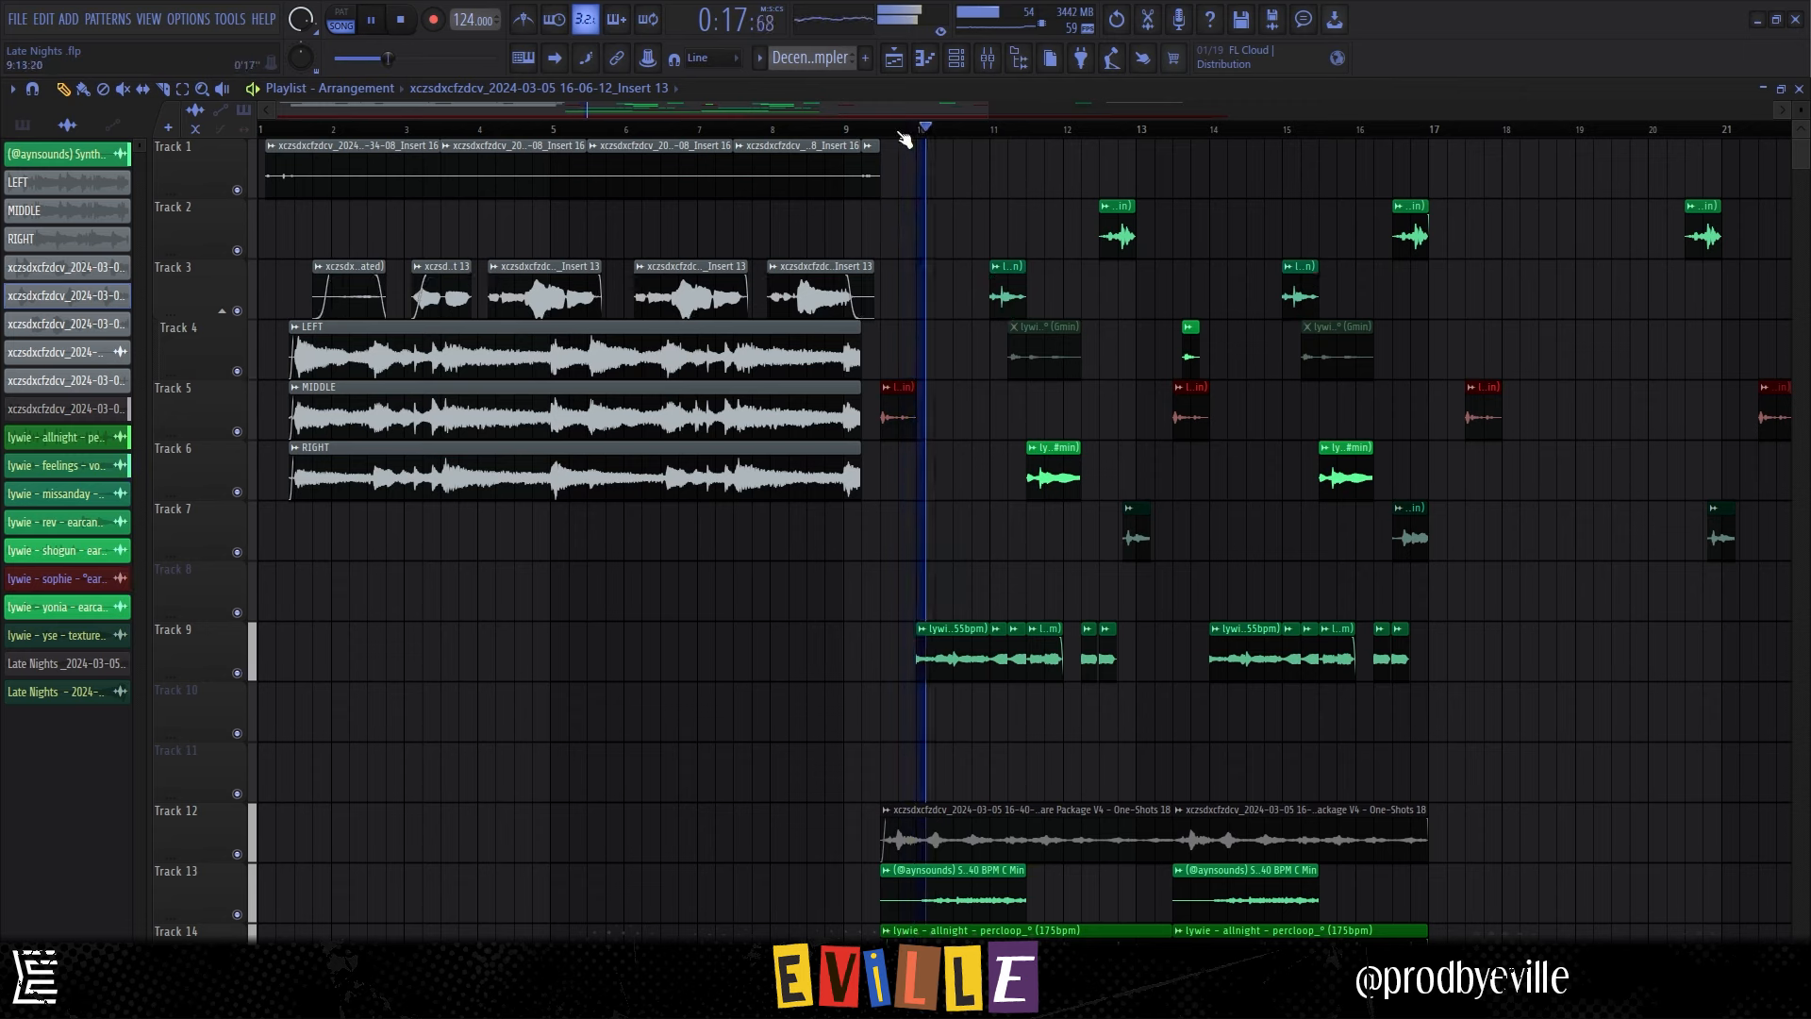
Stop playback, mark the quarter-bar gap after the LEFT, MIDDLE and RIGHT clips, clear the selection, and check Track 1's closing clip.
{"action": "key", "text": "space"}
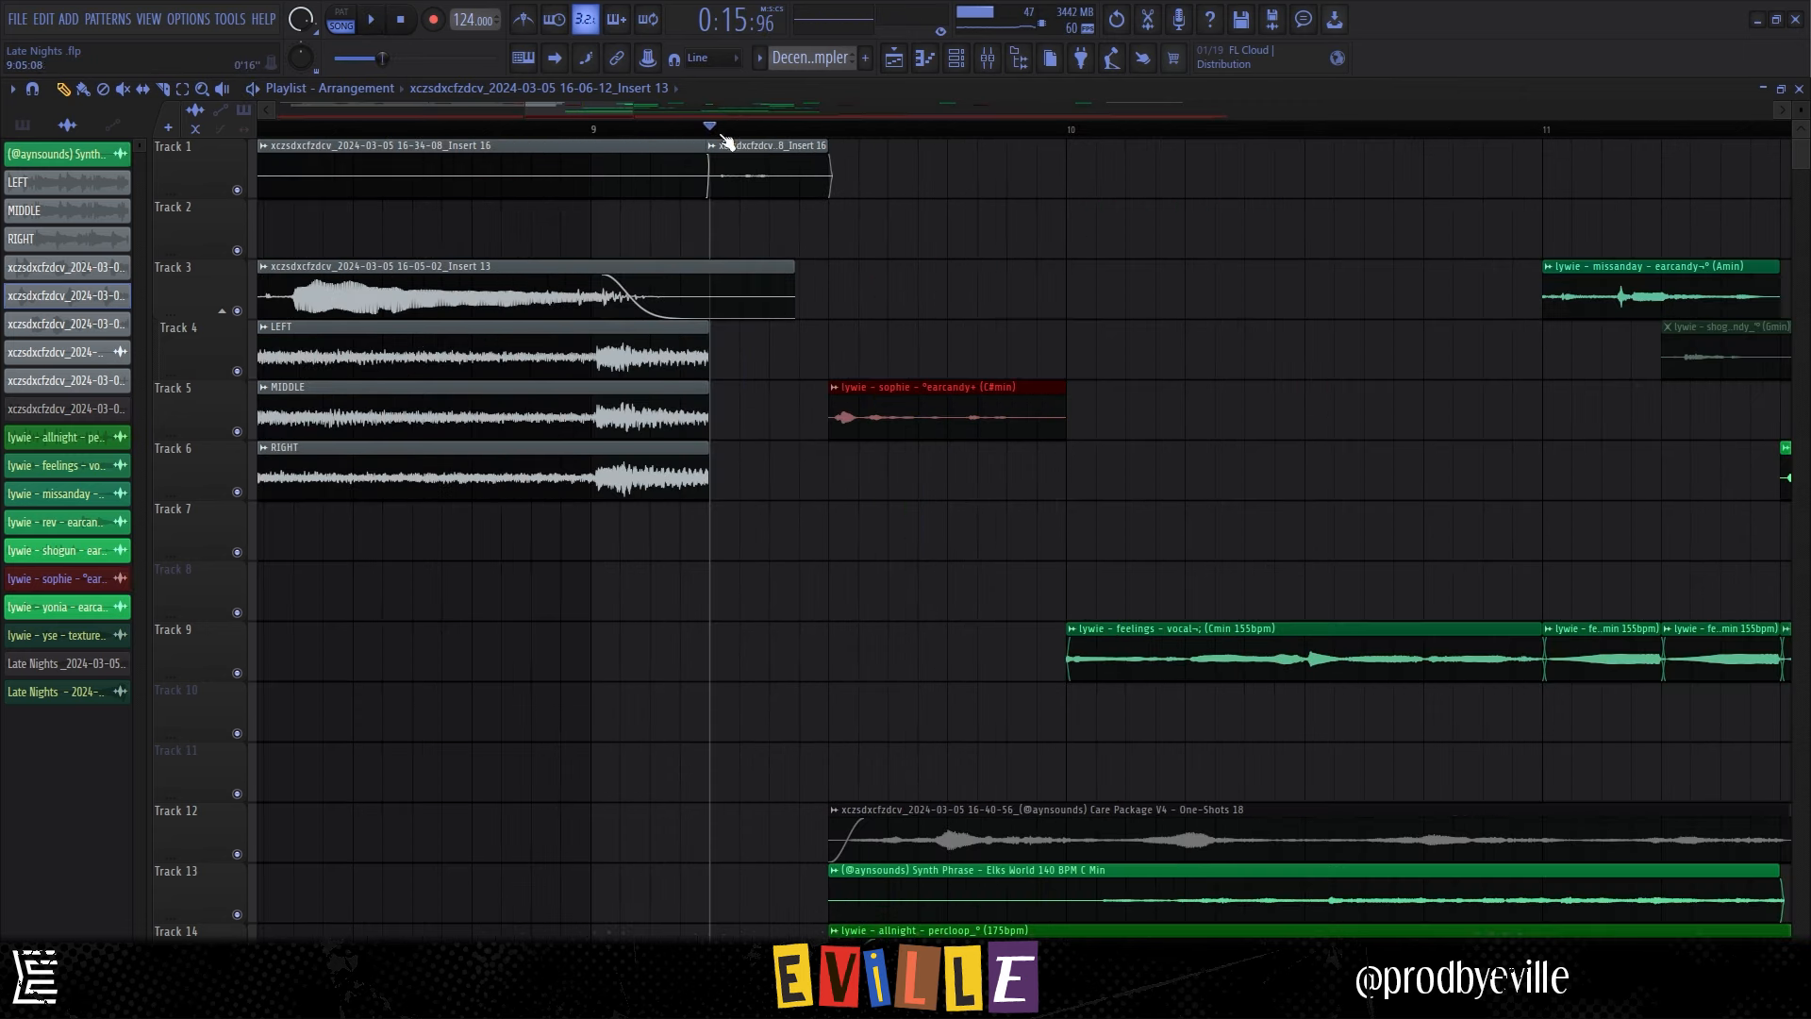
{"action": "left_click_drag", "start_coordinate": [711, 130], "coordinate": [827, 130]}
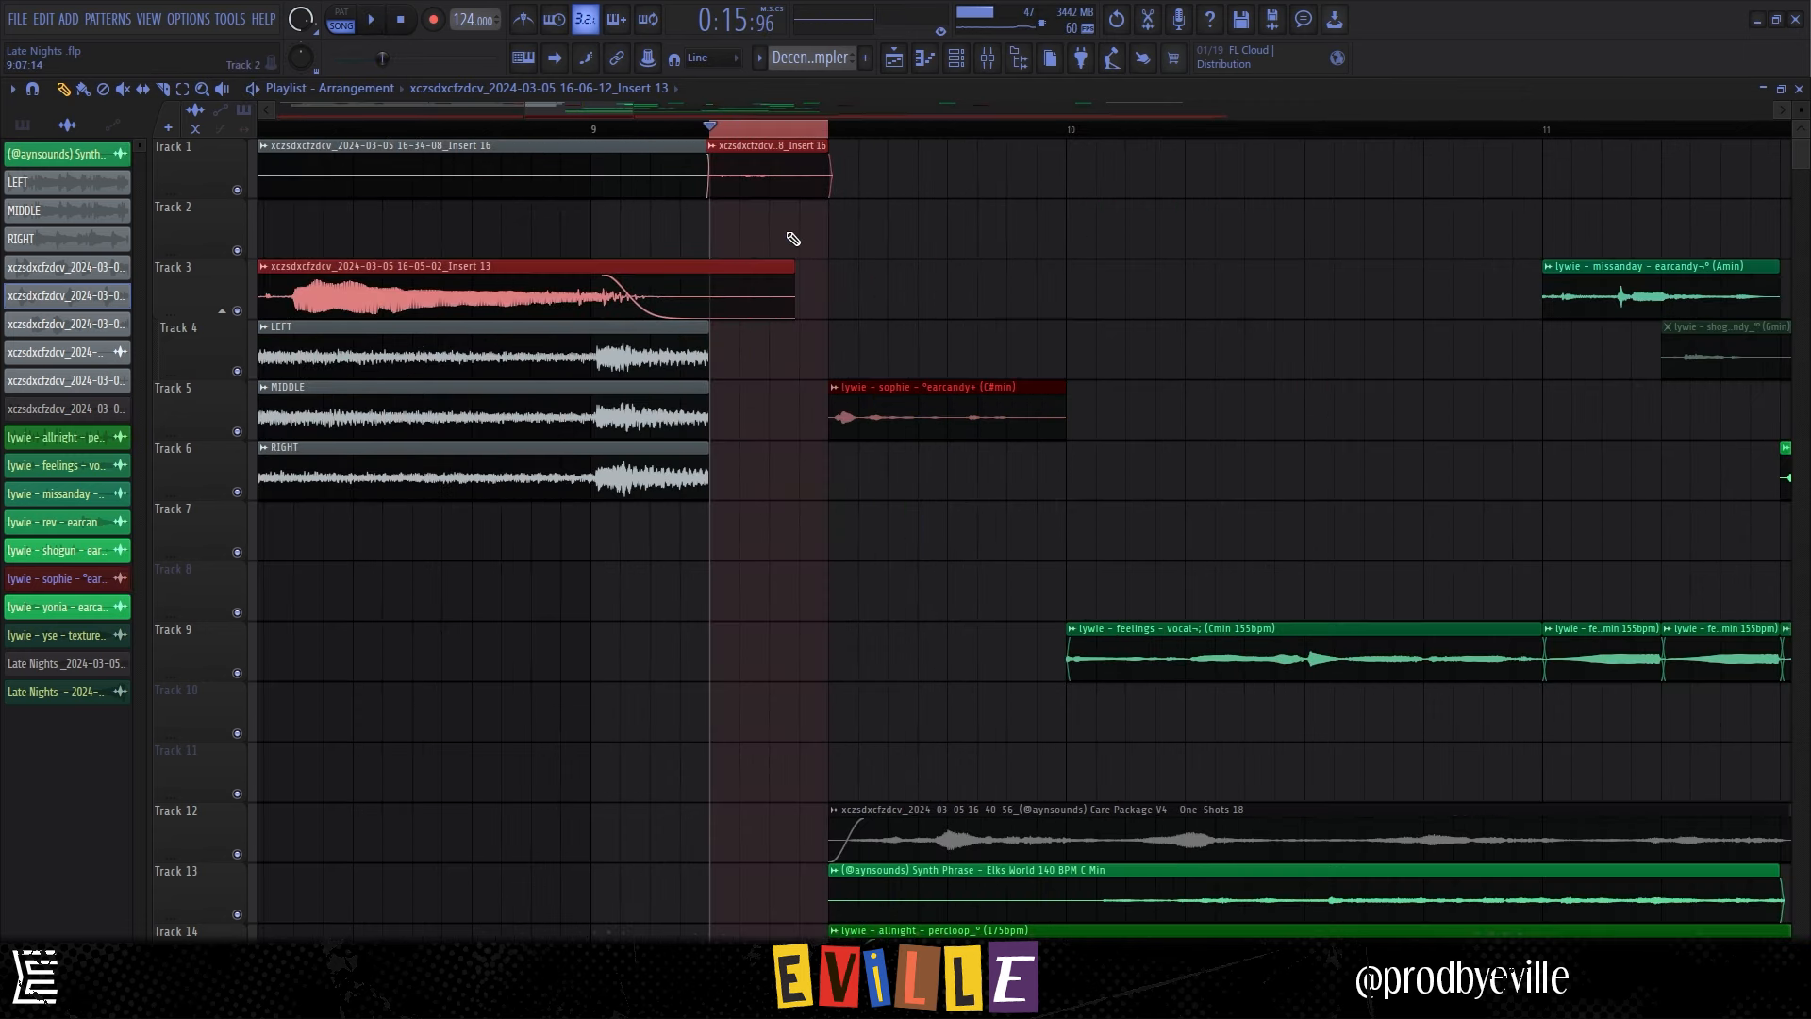
{"action": "left_click", "coordinate": [831, 320], "text": "ctrl"}
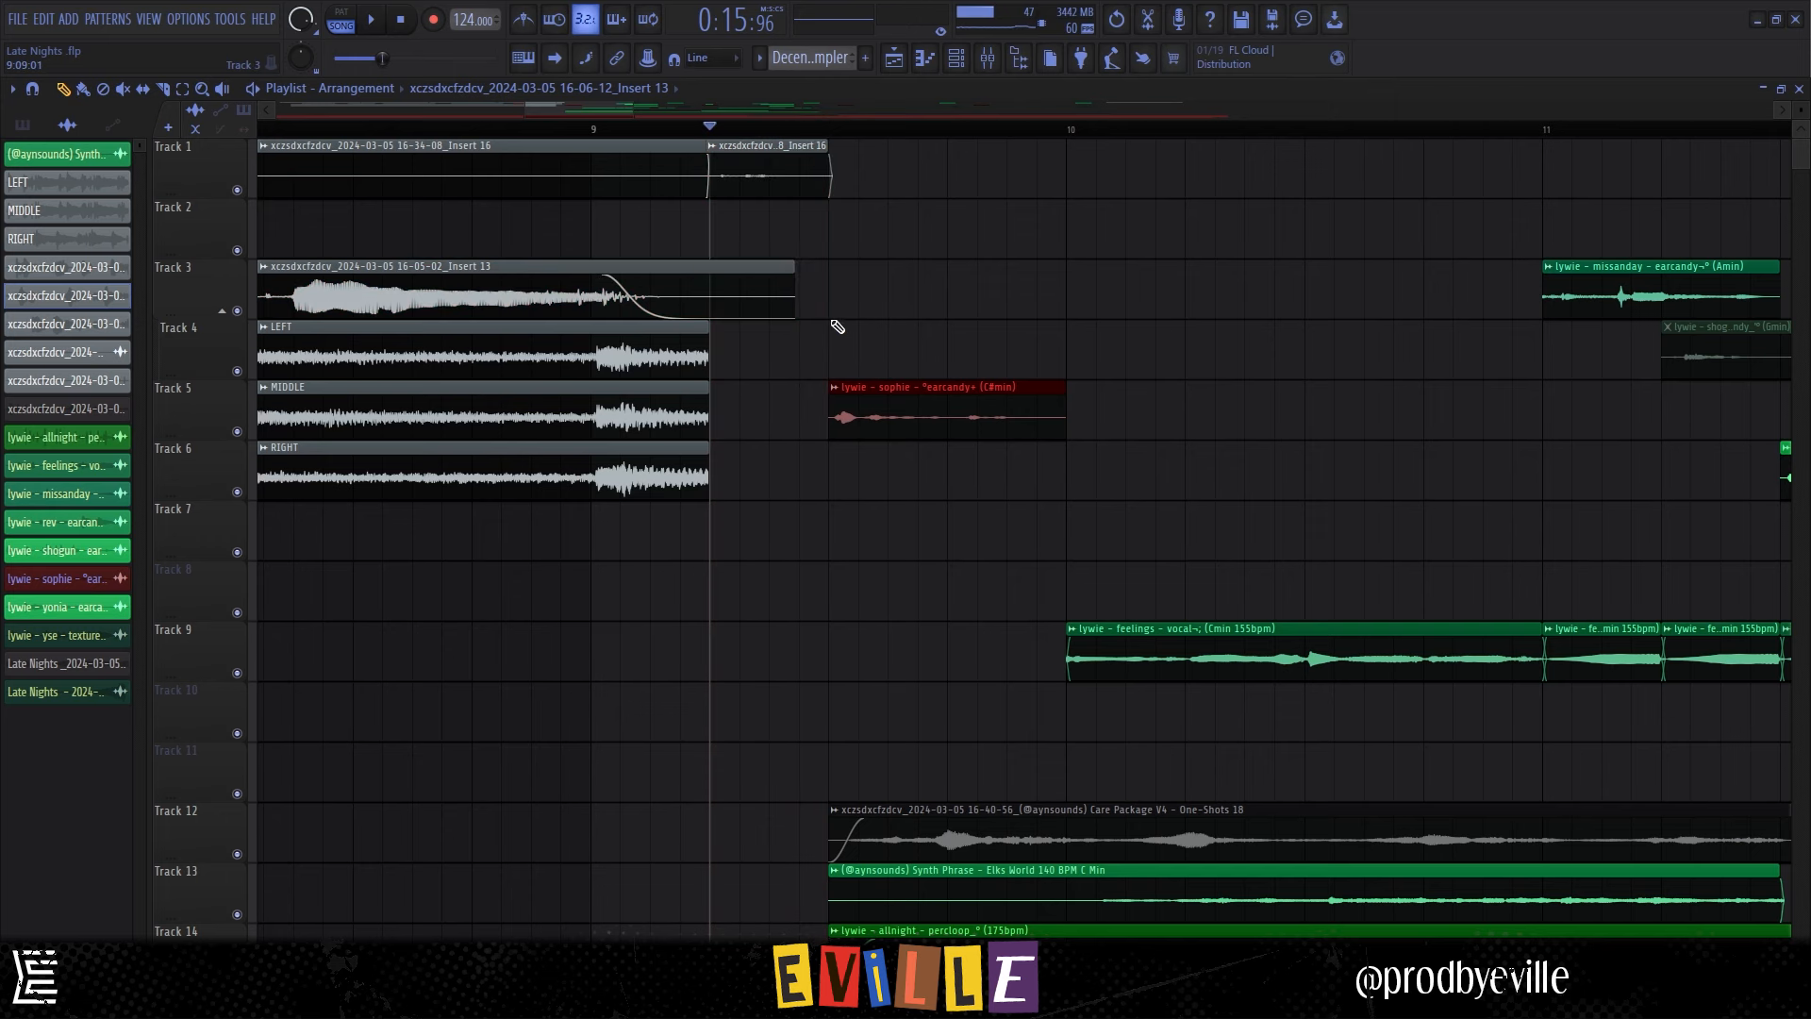
{"action": "left_click_drag", "start_coordinate": [738, 536], "coordinate": [725, 225]}
{"action": "left_click_drag", "start_coordinate": [813, 319], "coordinate": [811, 311]}
{"action": "key", "text": "p"}
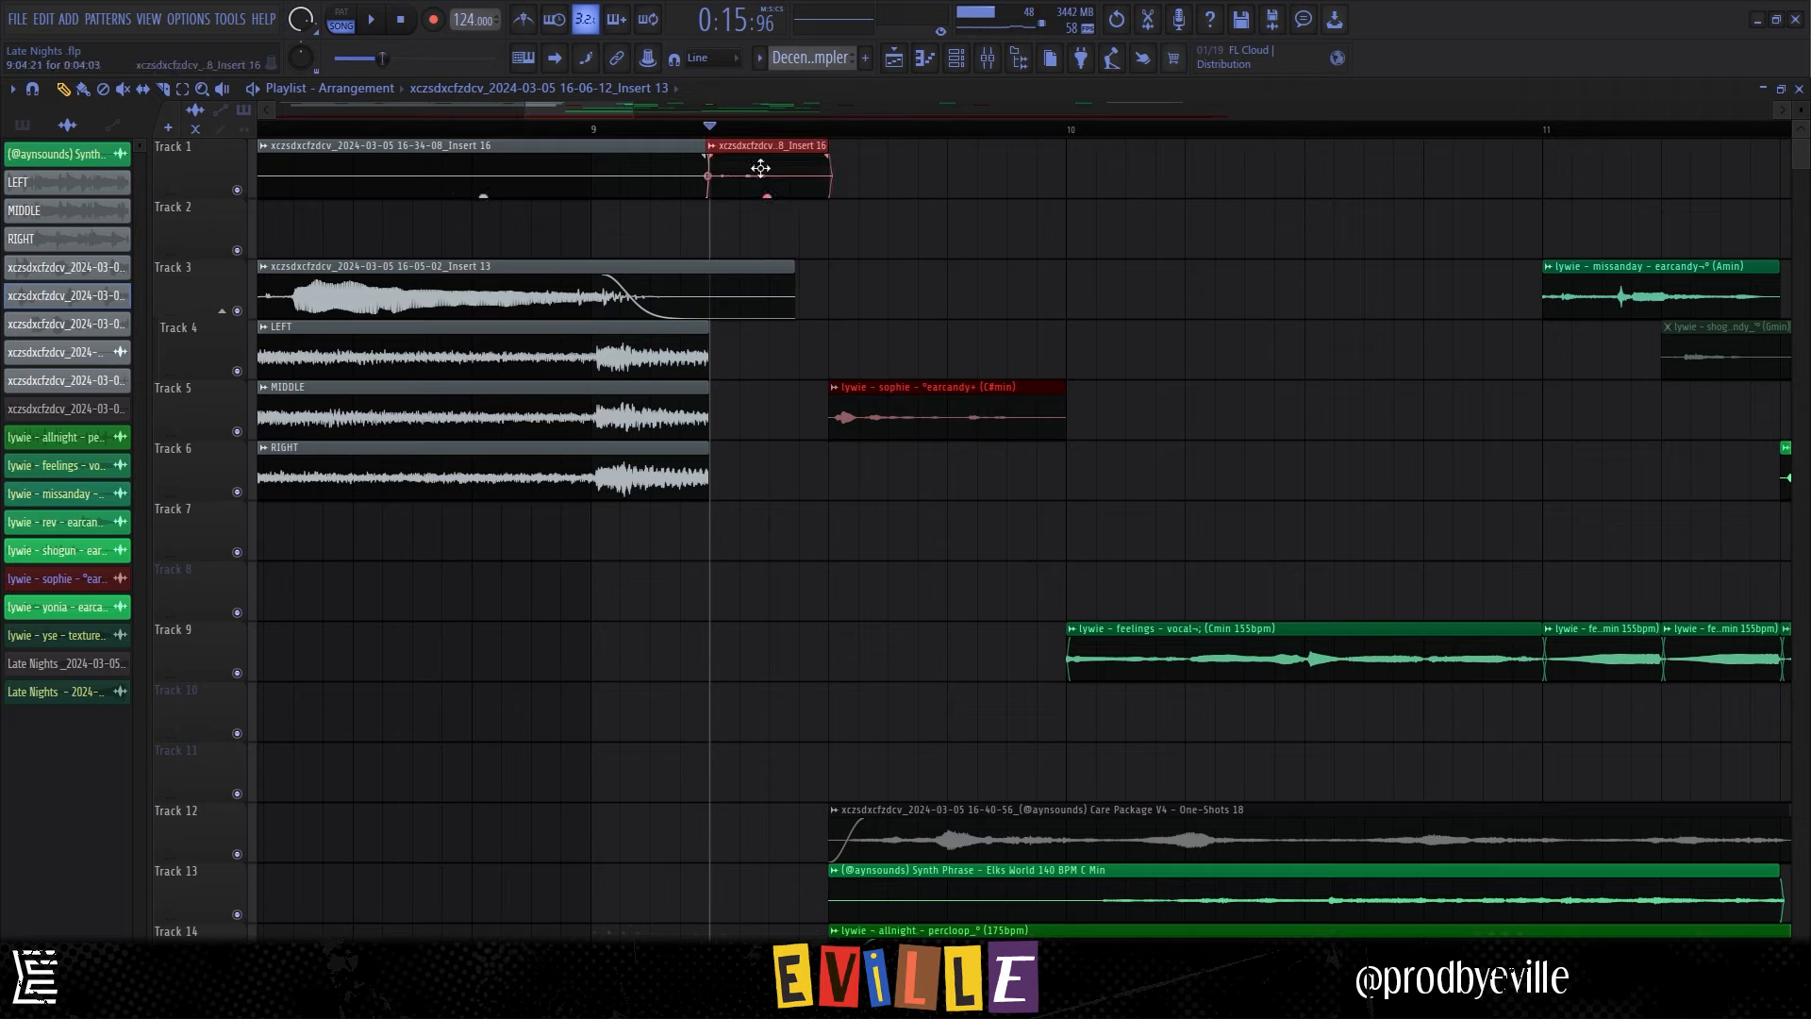
{"action": "right_click", "coordinate": [238, 190]}
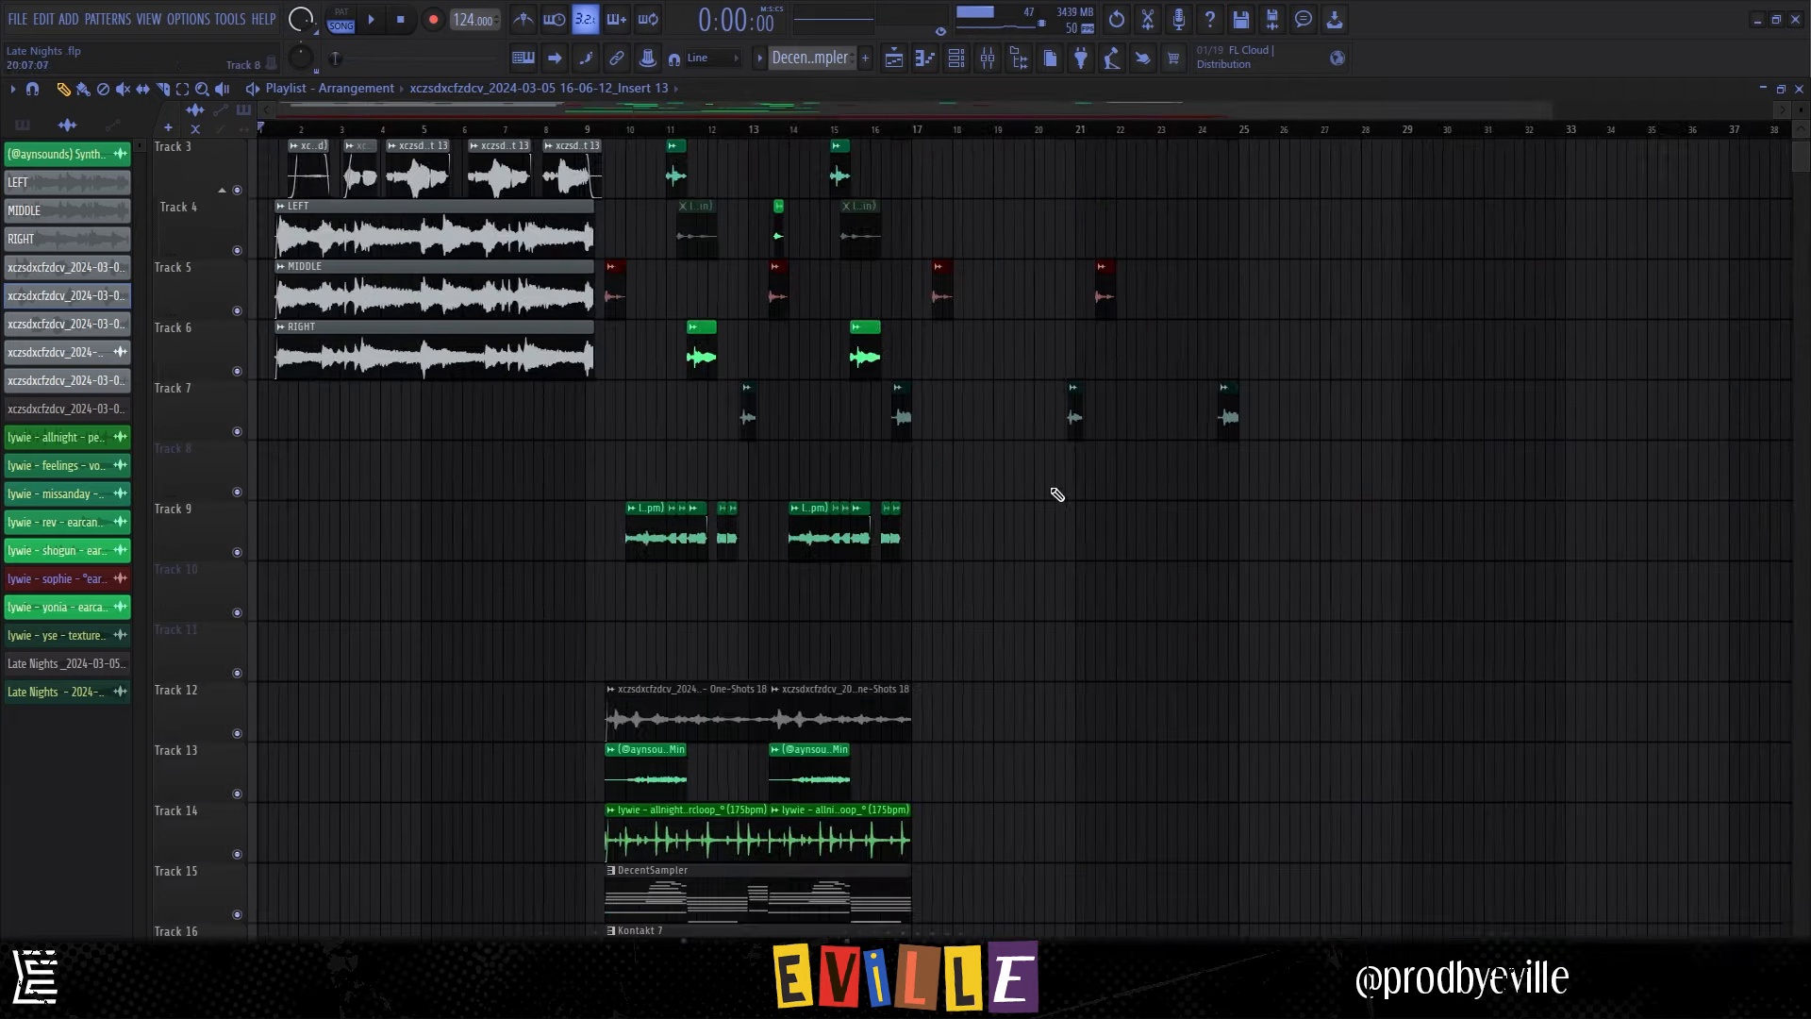
Examine the chord and melody notes of the DecentSampler pattern across their full pitch range in the piano roll.
{"action": "scroll", "coordinate": [1059, 494], "scroll_direction": "up", "scroll_amount": 2}
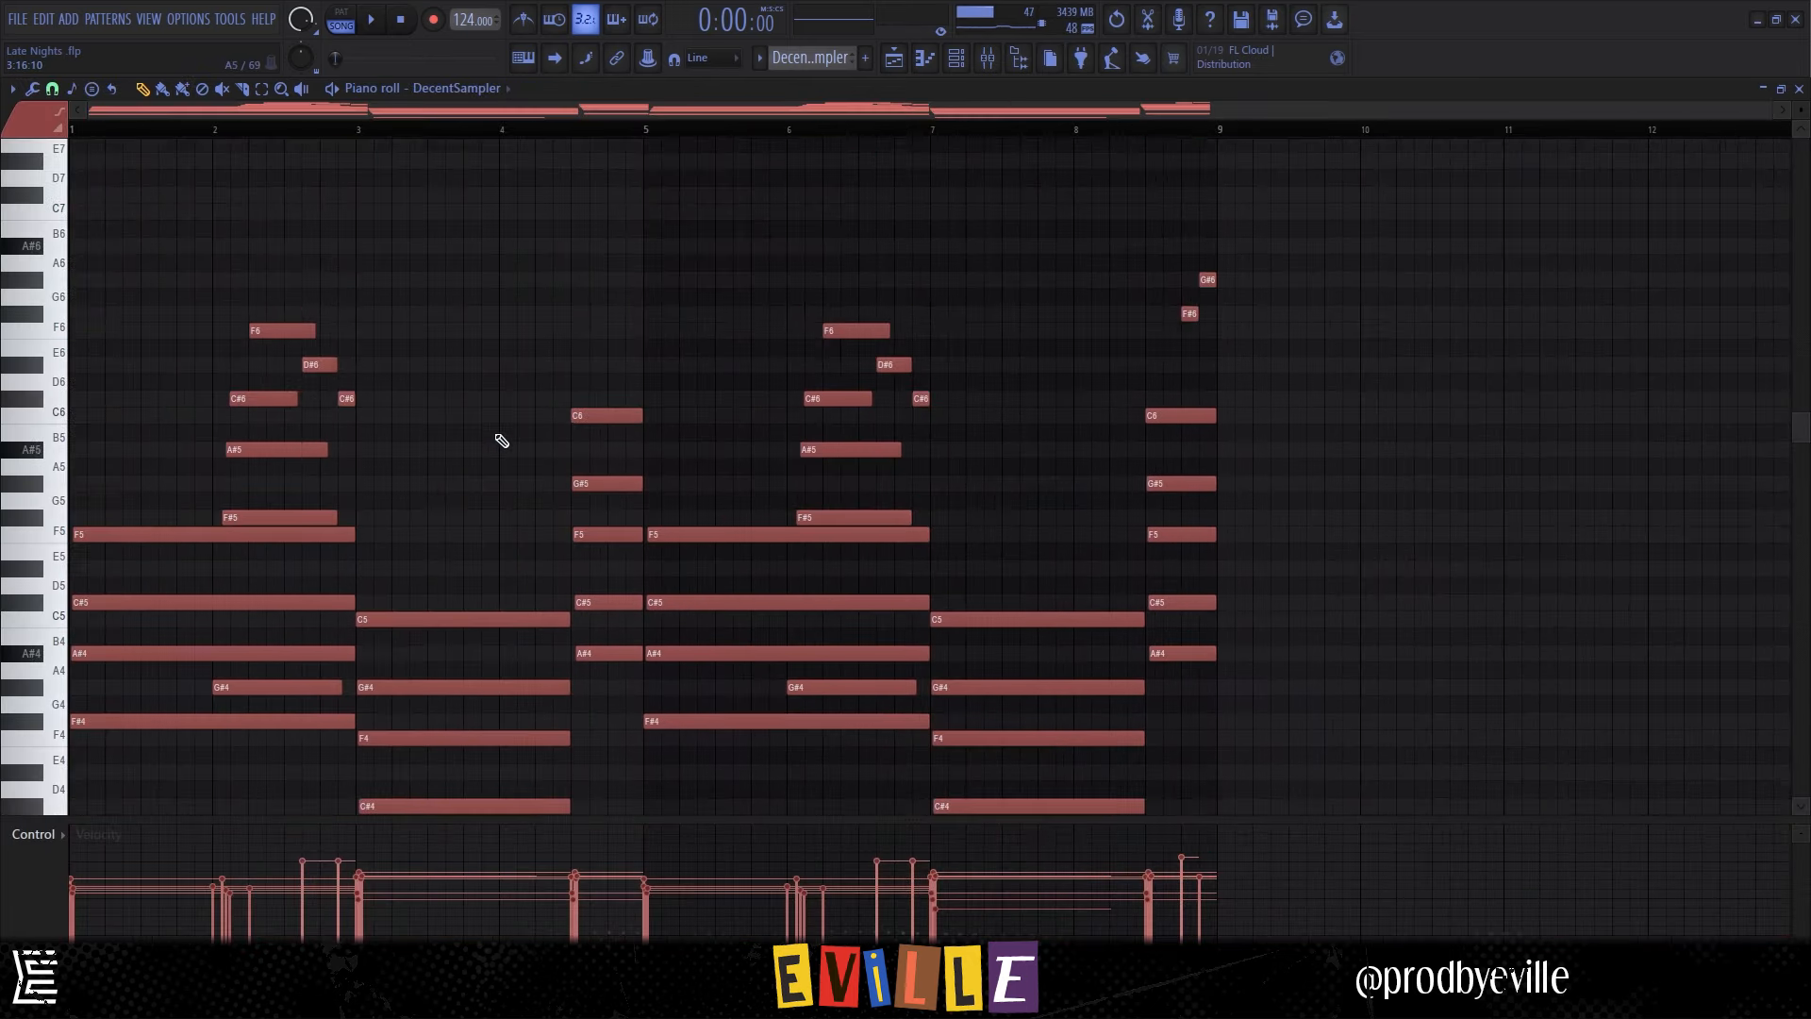
{"action": "scroll", "coordinate": [502, 440], "scroll_direction": "down", "scroll_amount": 3}
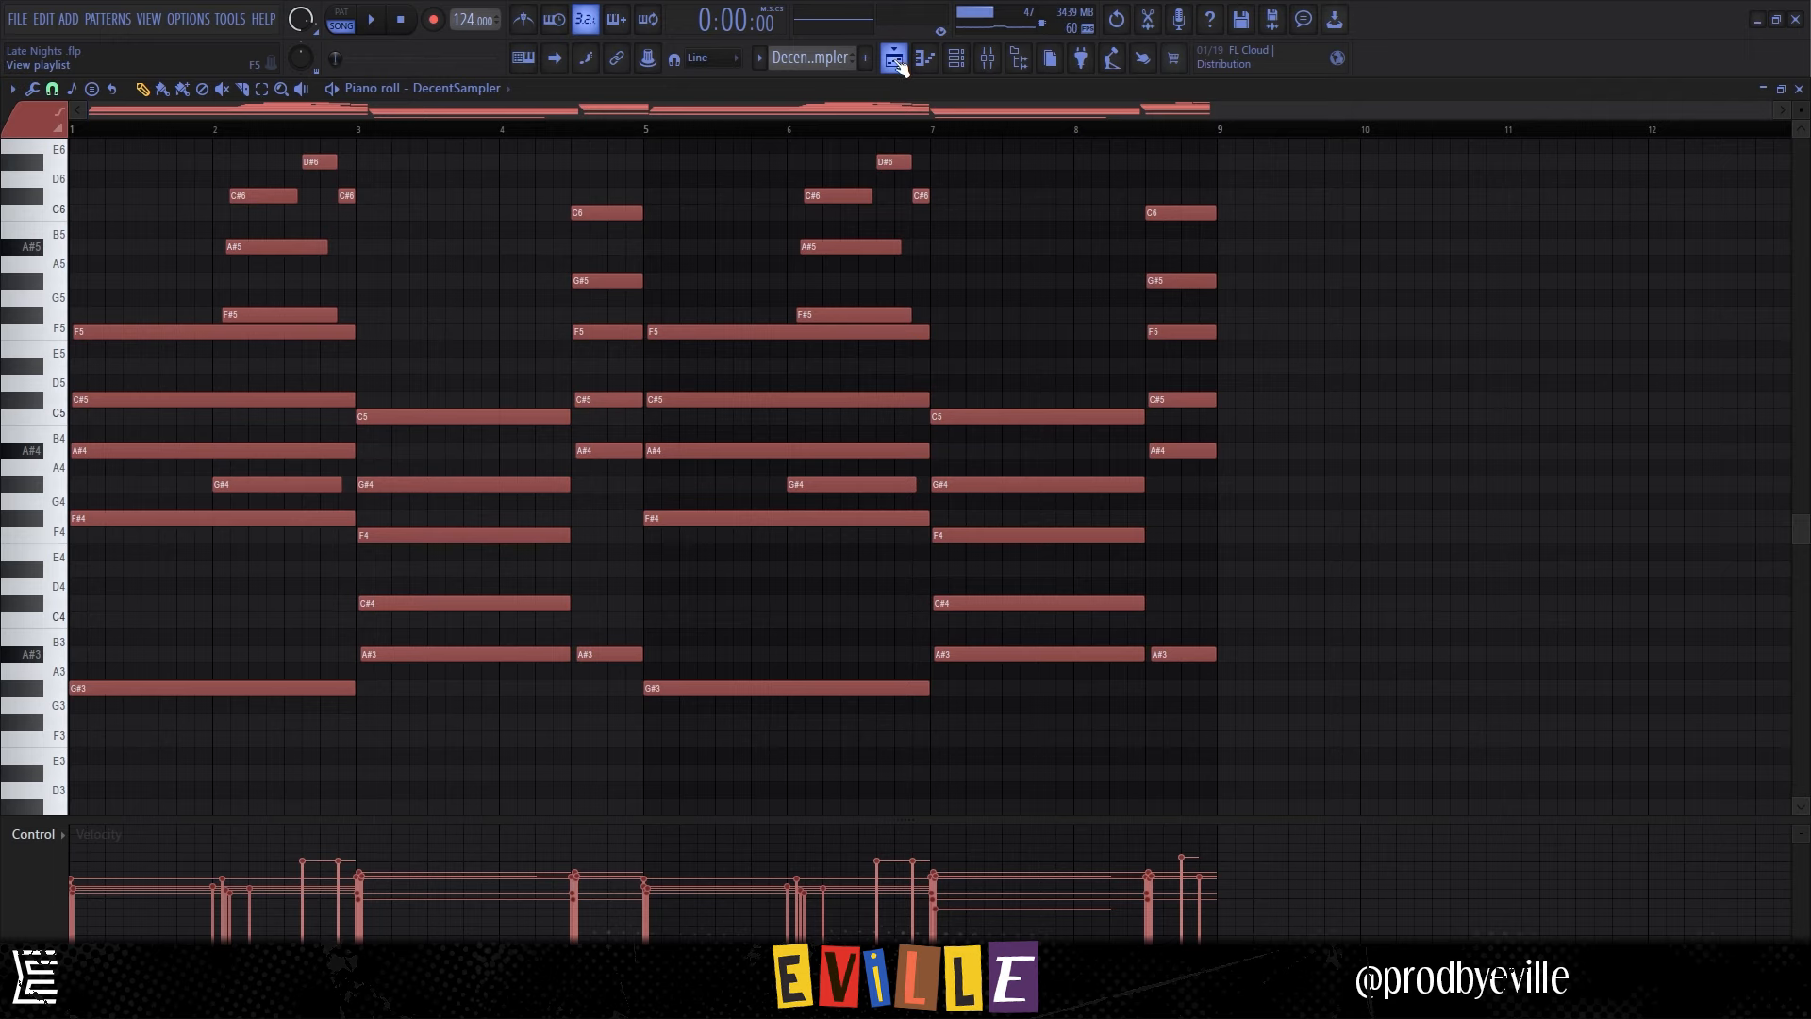
{"action": "left_click", "coordinate": [894, 59]}
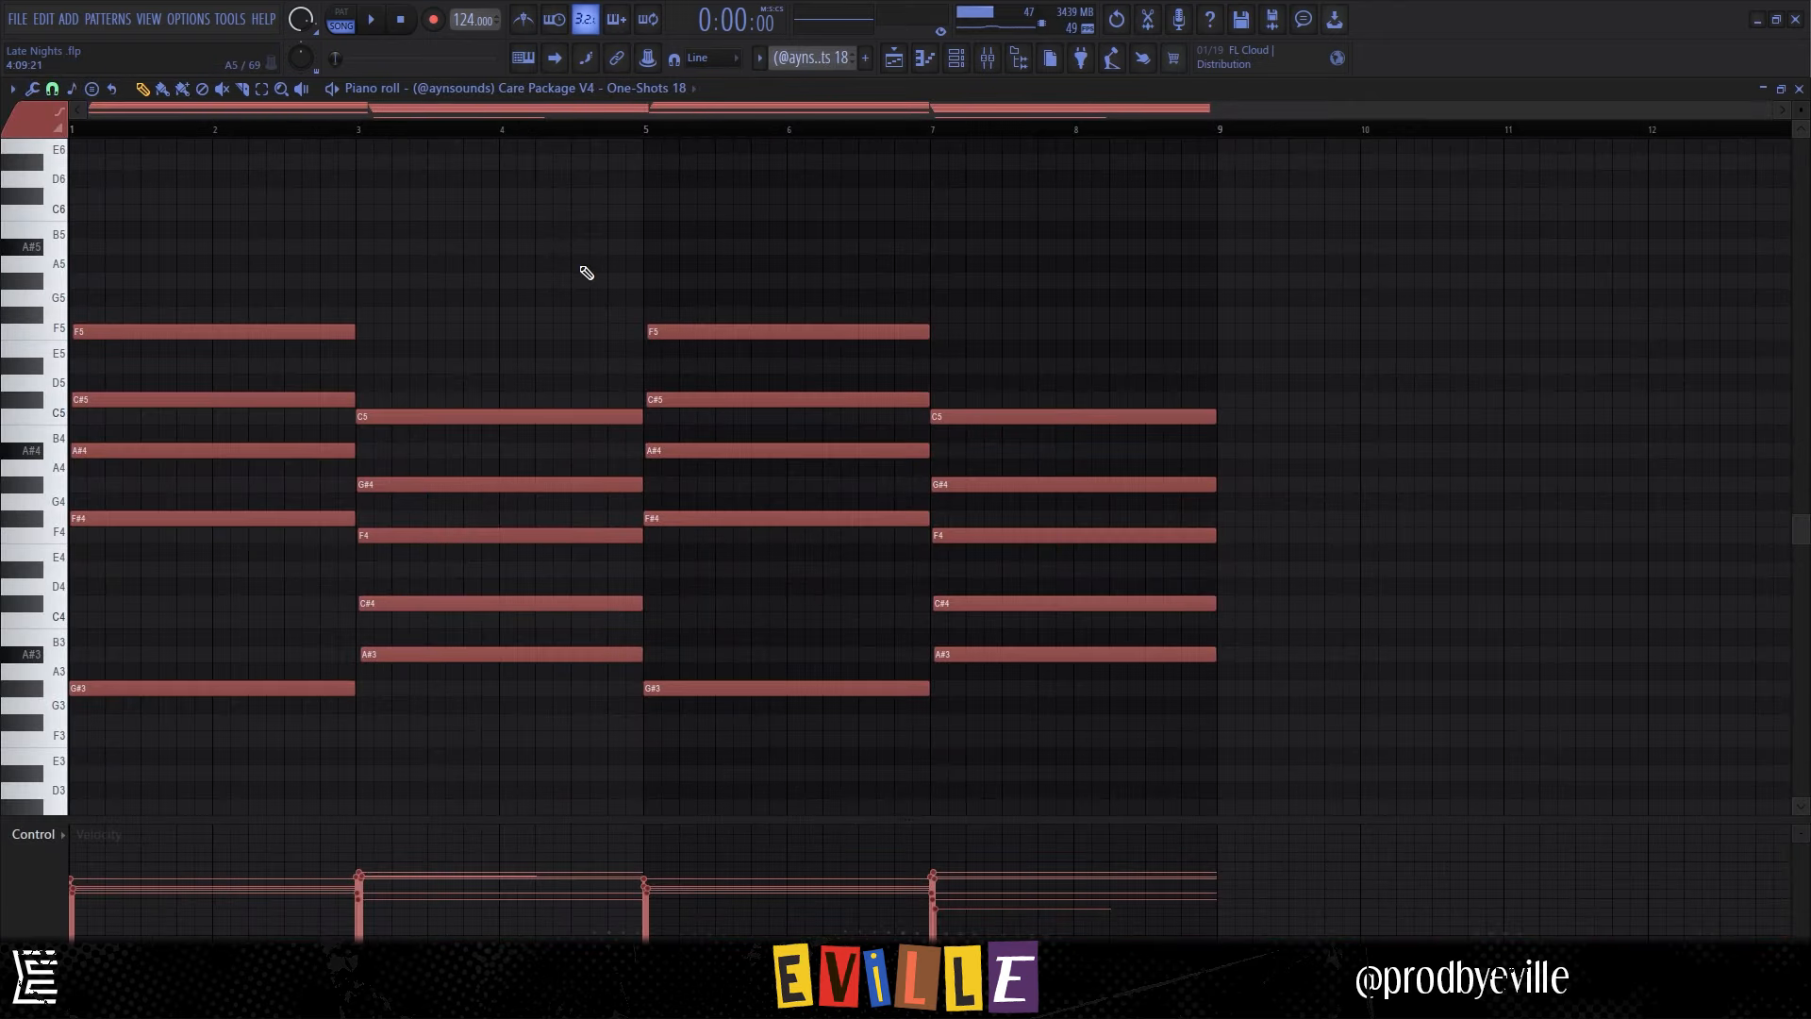
Inspect the loop points and crossfade settings of the Care Package V4 One-Shots 18 sampler channel.
{"action": "left_click", "coordinate": [957, 64]}
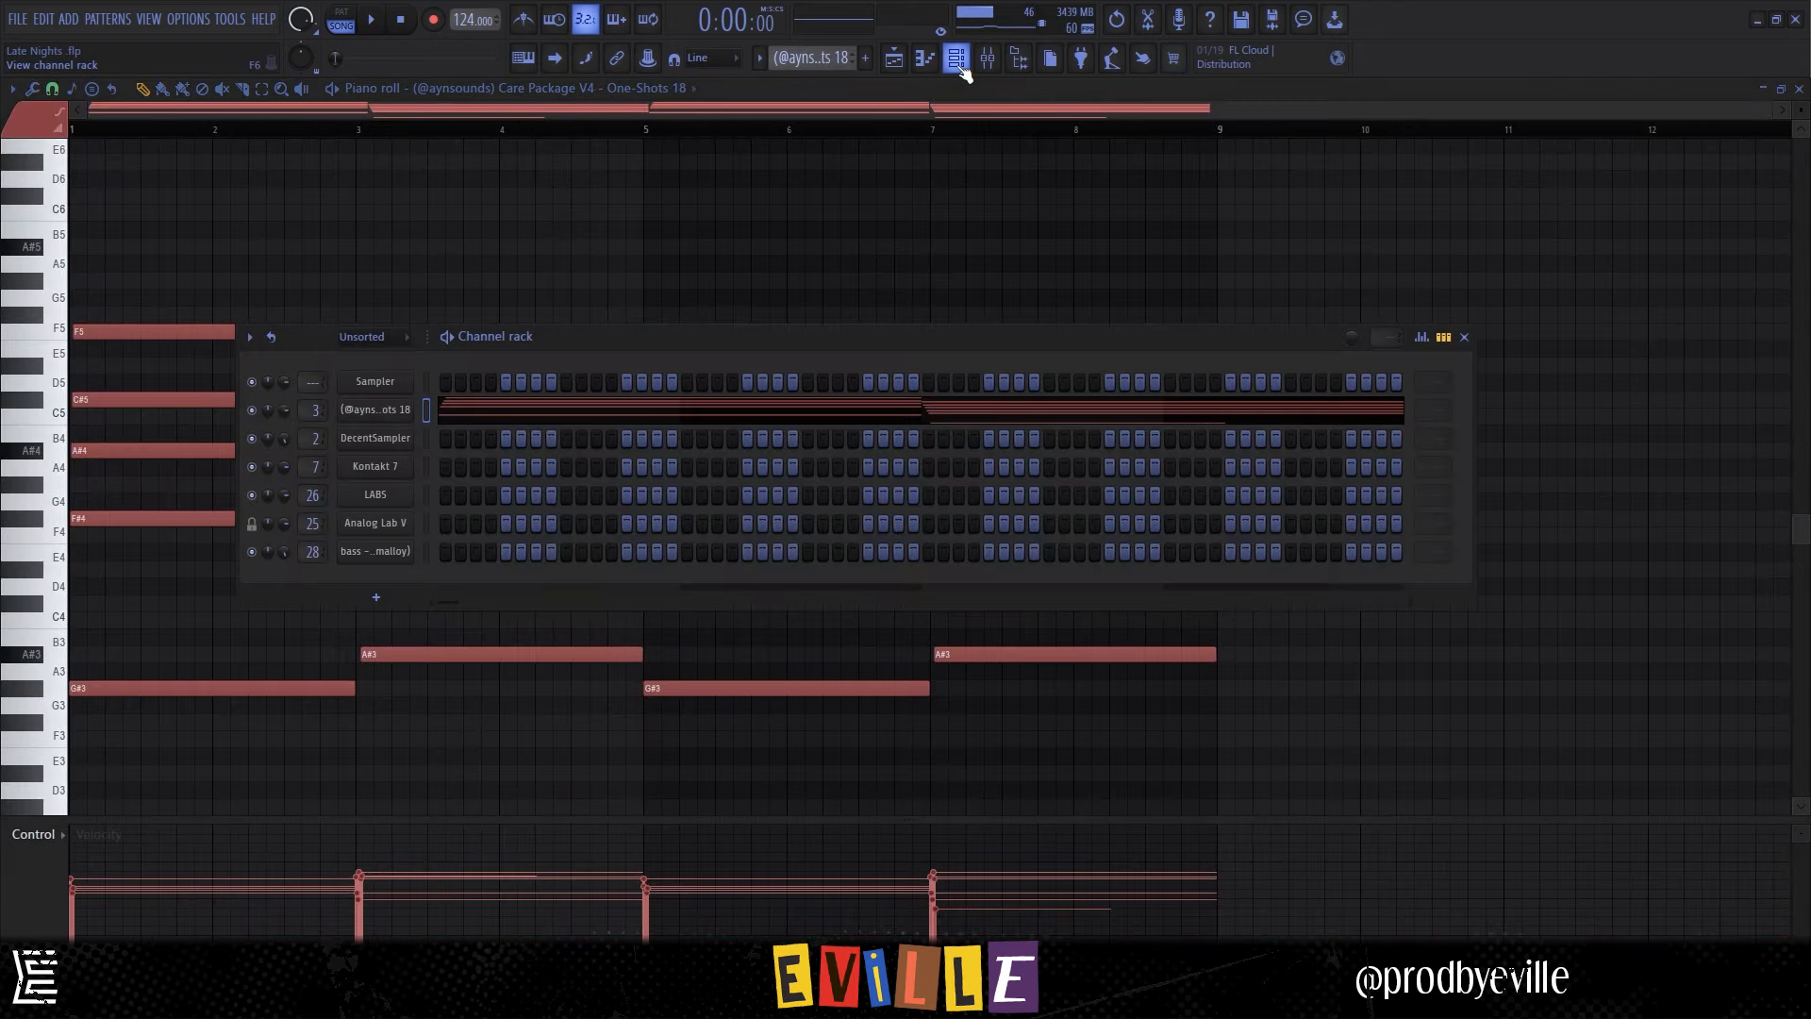
{"action": "left_click", "coordinate": [373, 409]}
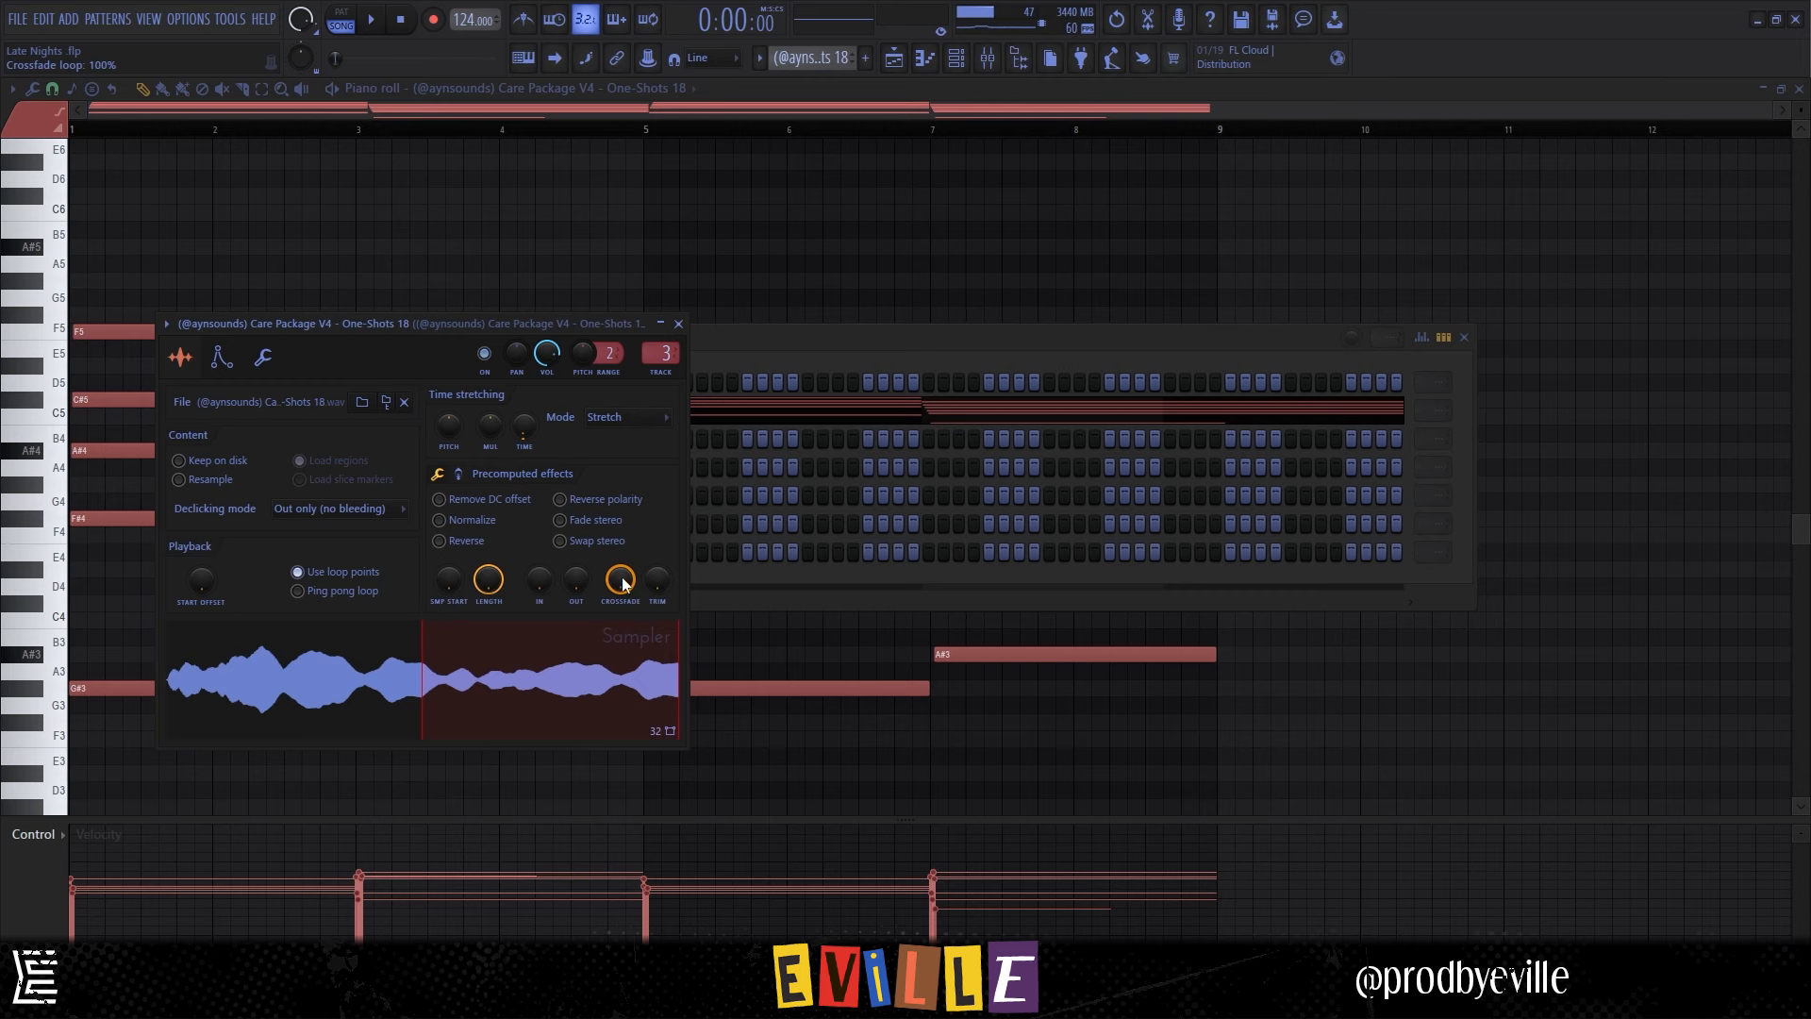
{"action": "left_click", "coordinate": [605, 205]}
Play back the Care Package V4 One-Shots 18 pattern on its own and review its chord and bass notes.
{"action": "key", "text": "l"}
{"action": "key", "text": "space"}
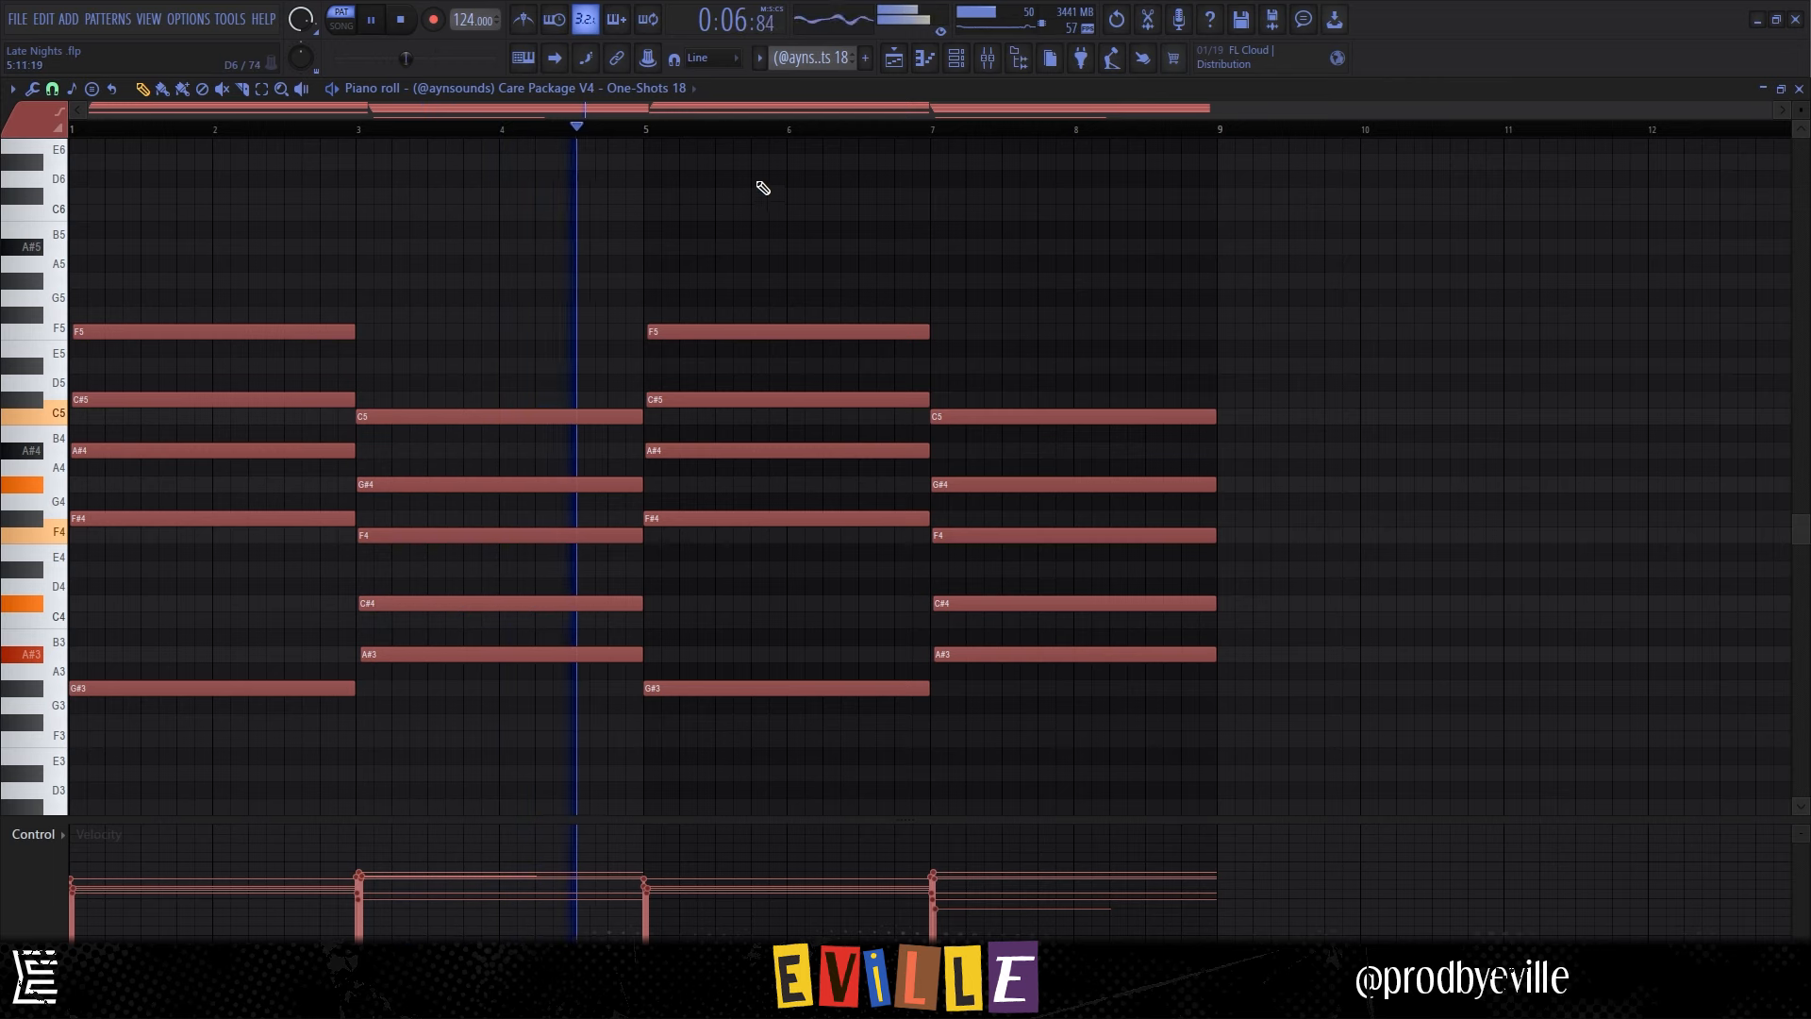
{"action": "key", "text": "space"}
{"action": "scroll", "coordinate": [413, 546], "scroll_direction": "down", "scroll_amount": 3}
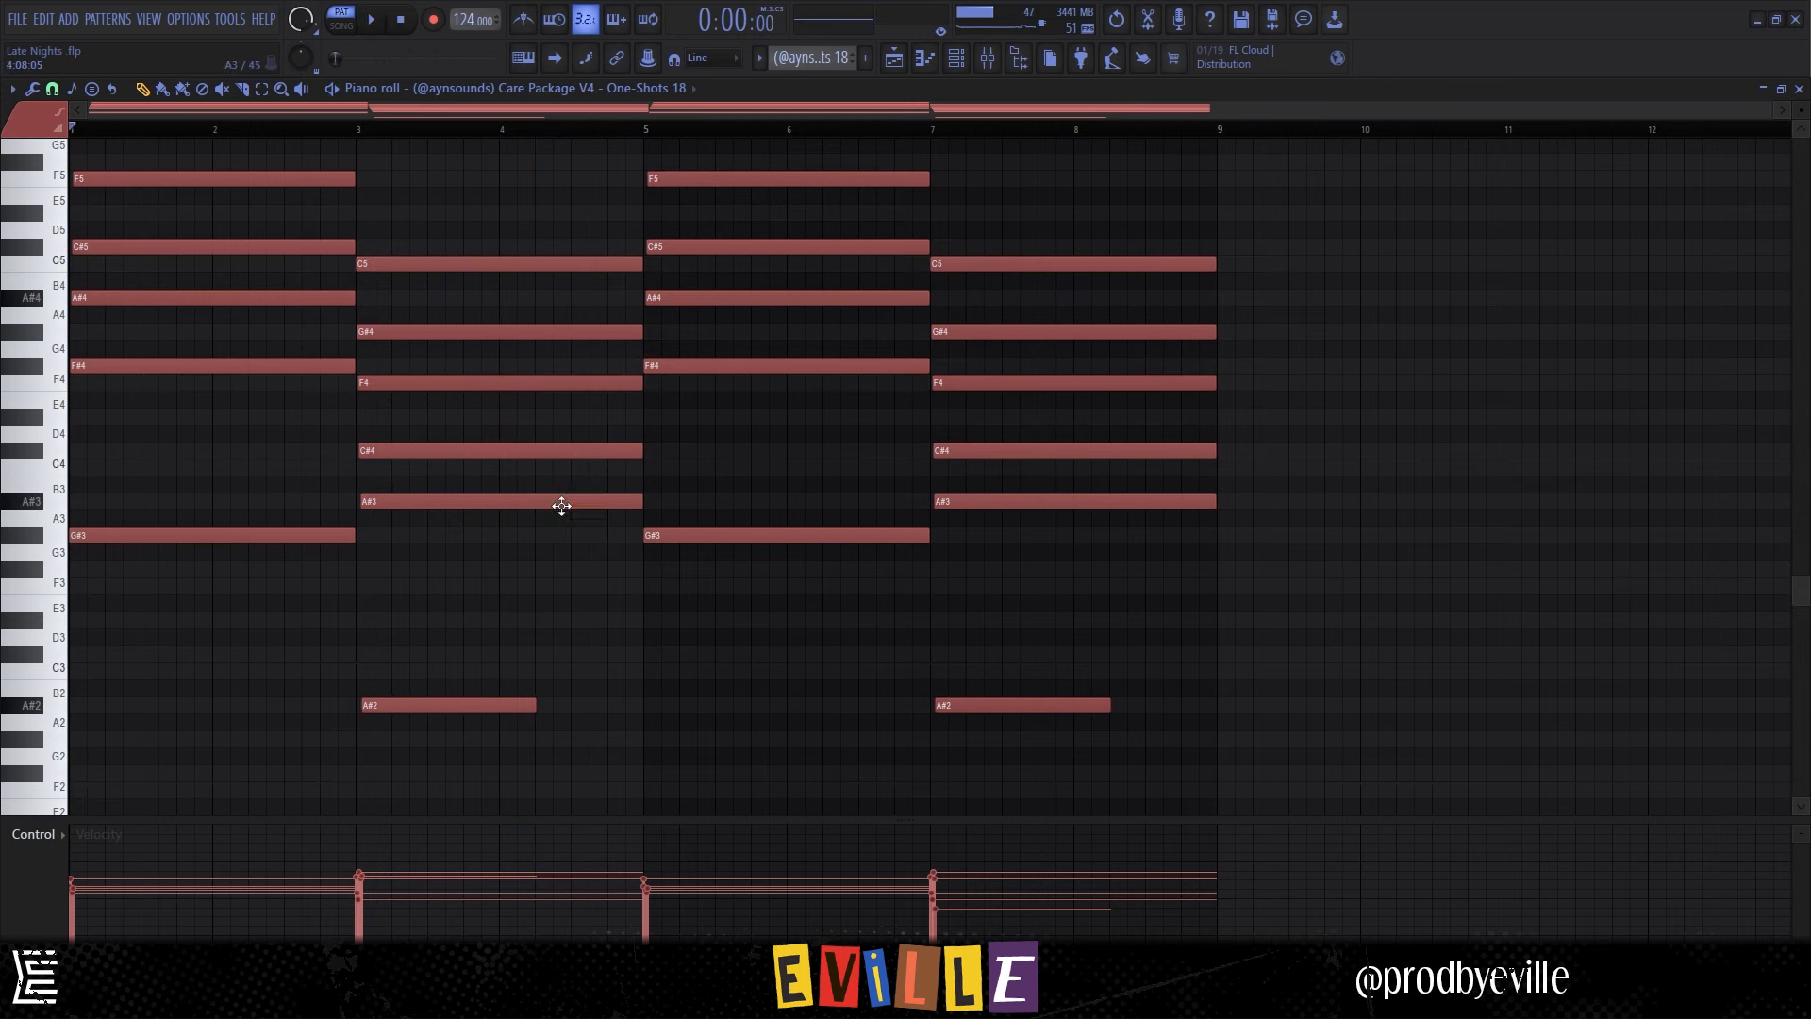
{"action": "scroll", "coordinate": [613, 500], "scroll_direction": "up", "scroll_amount": 4}
Inspect both Fruity parametric EQ 2 instances, Thermal and SoundShifter Pitch Stereo on the Care Package V4 One-Shots 18 mixer track.
{"action": "key", "text": "F9"}
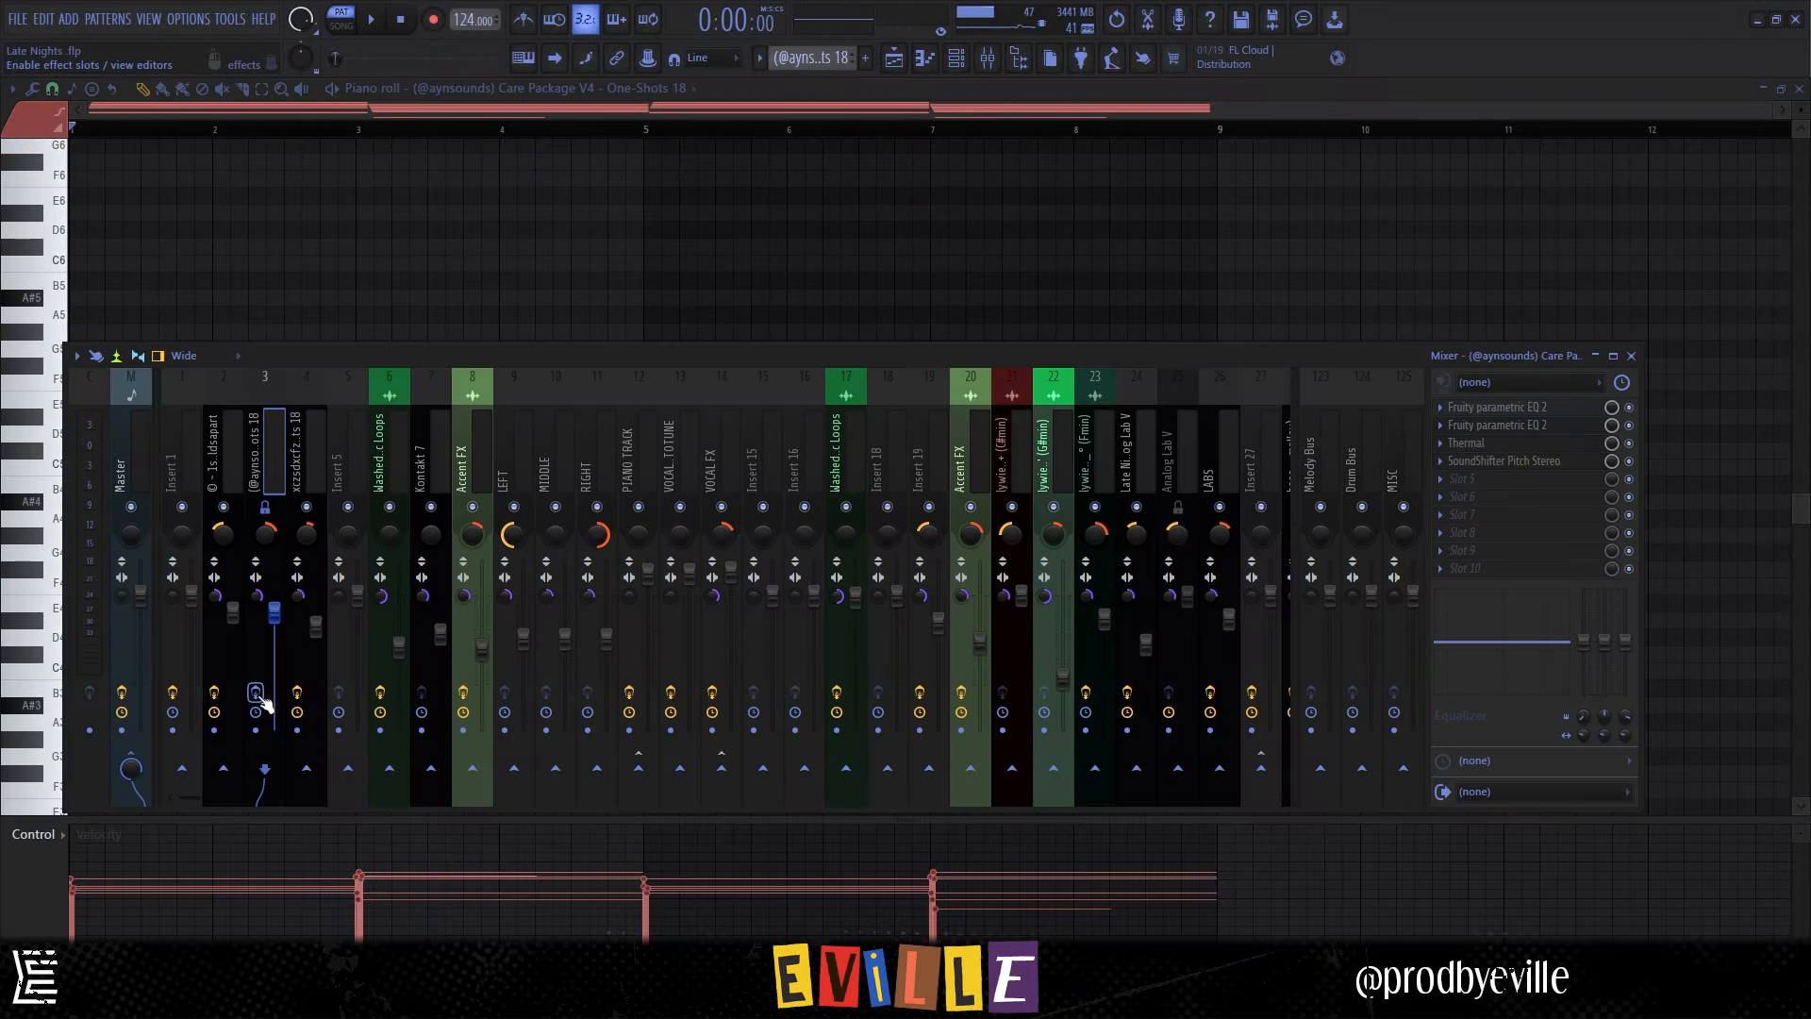
{"action": "left_click", "coordinate": [1504, 407]}
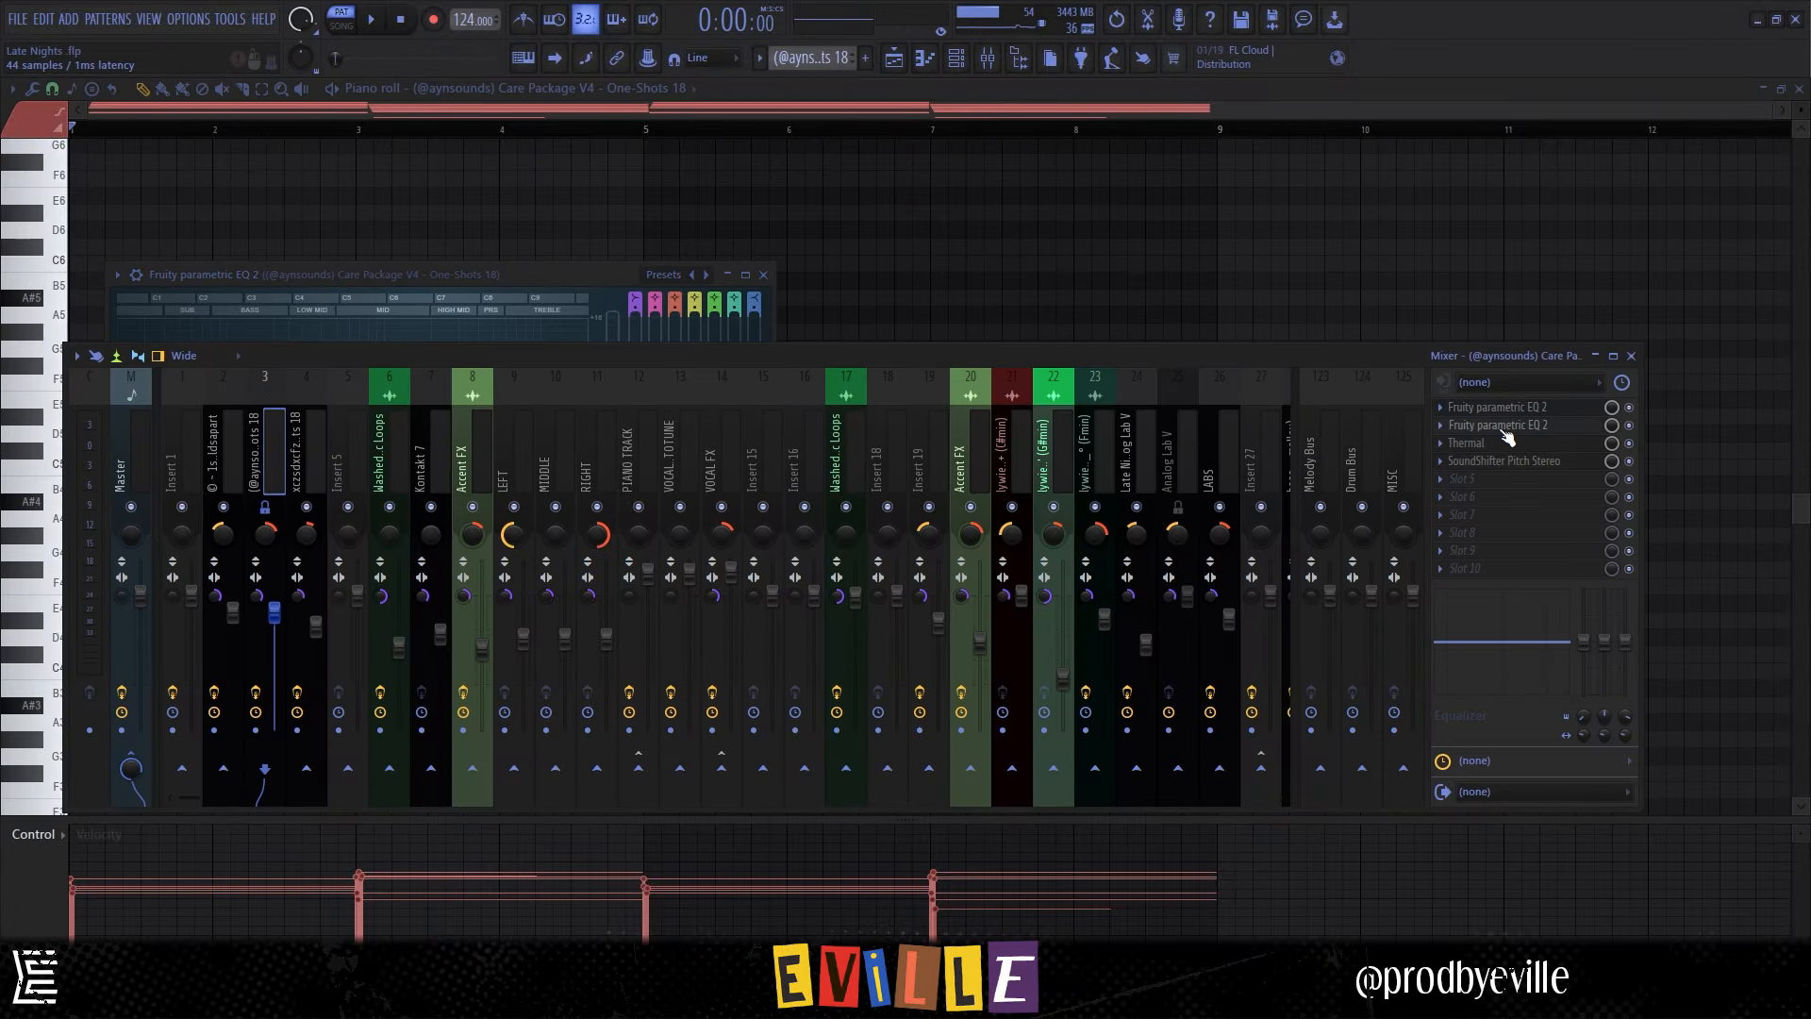
{"action": "left_click", "coordinate": [1510, 426]}
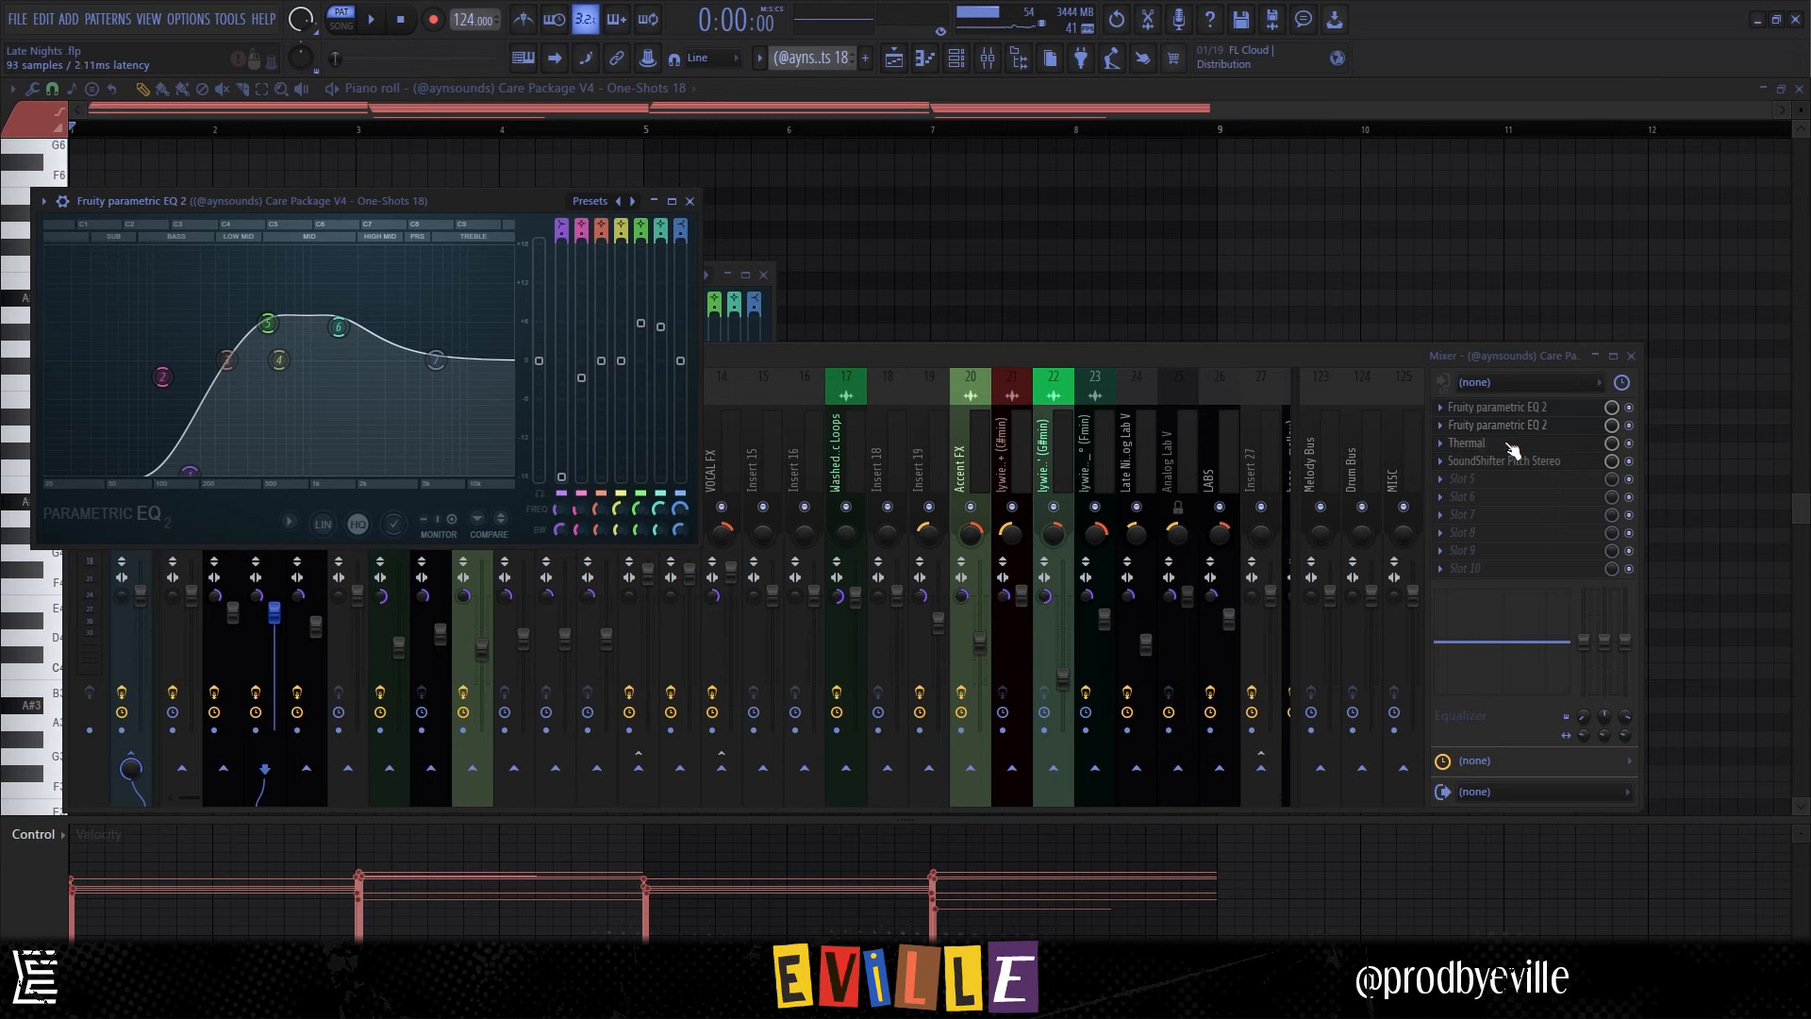
{"action": "left_click", "coordinate": [1500, 445]}
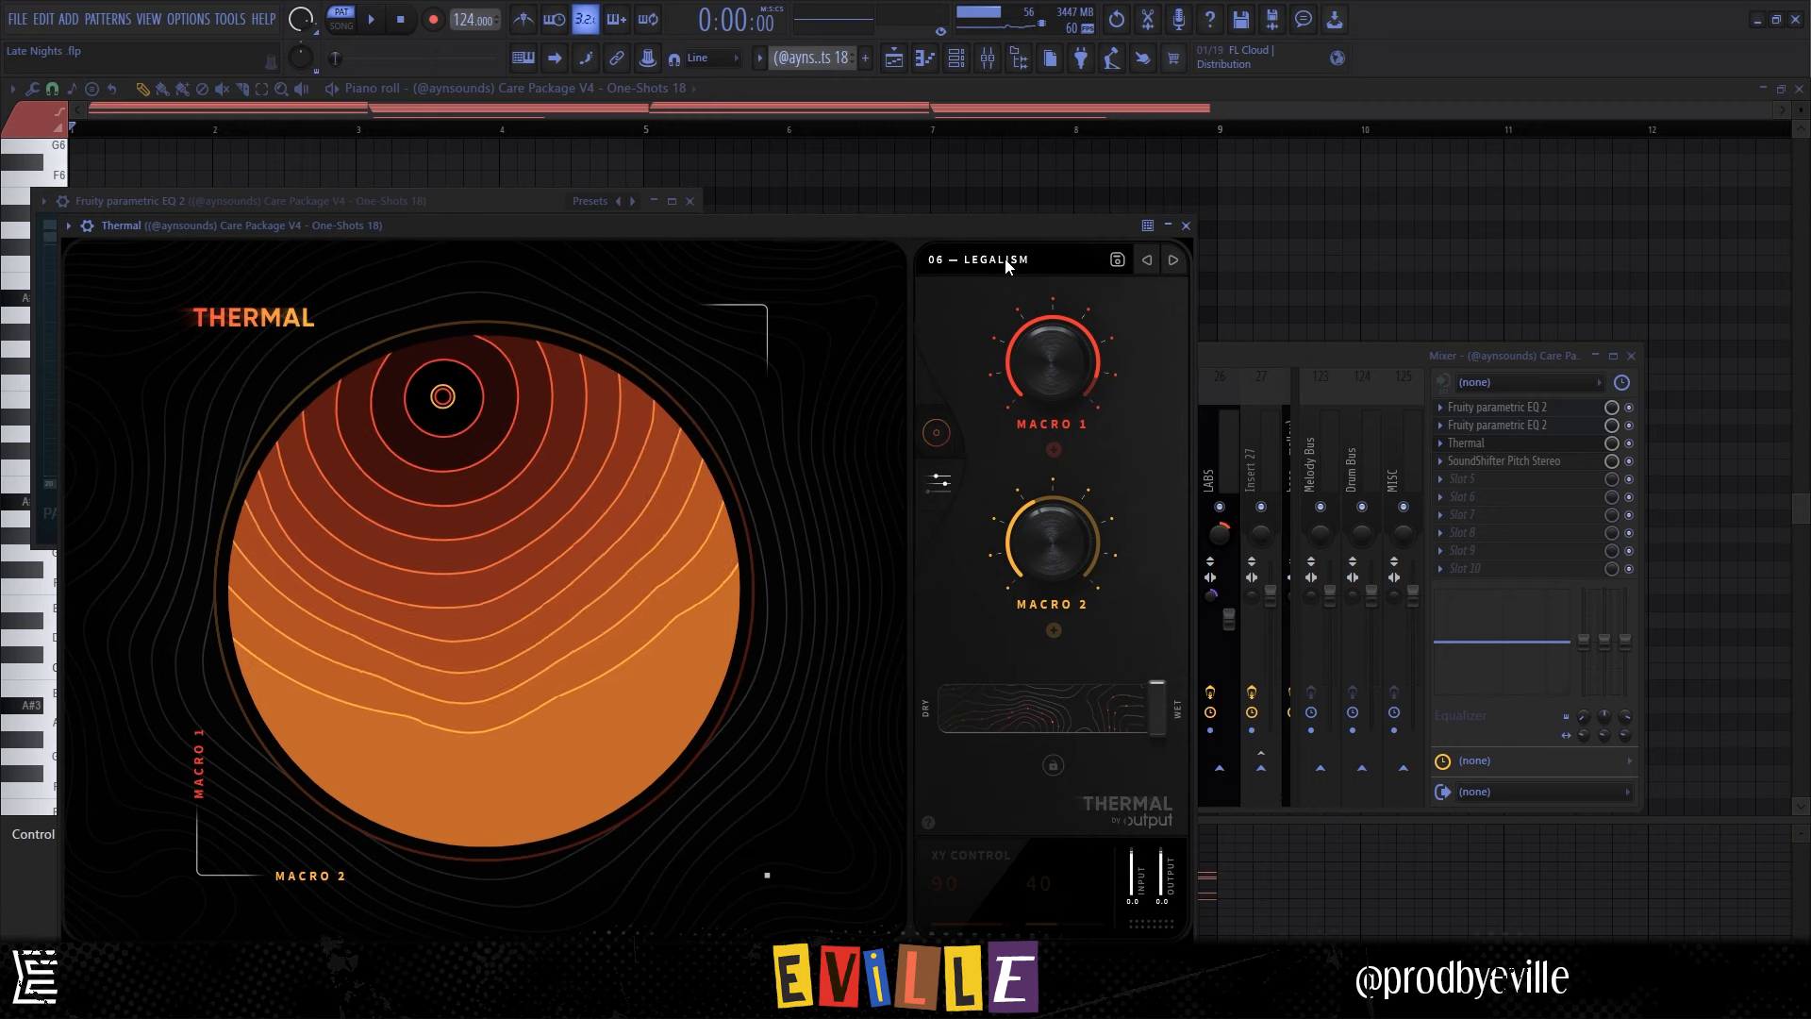
{"action": "left_click", "coordinate": [1495, 462]}
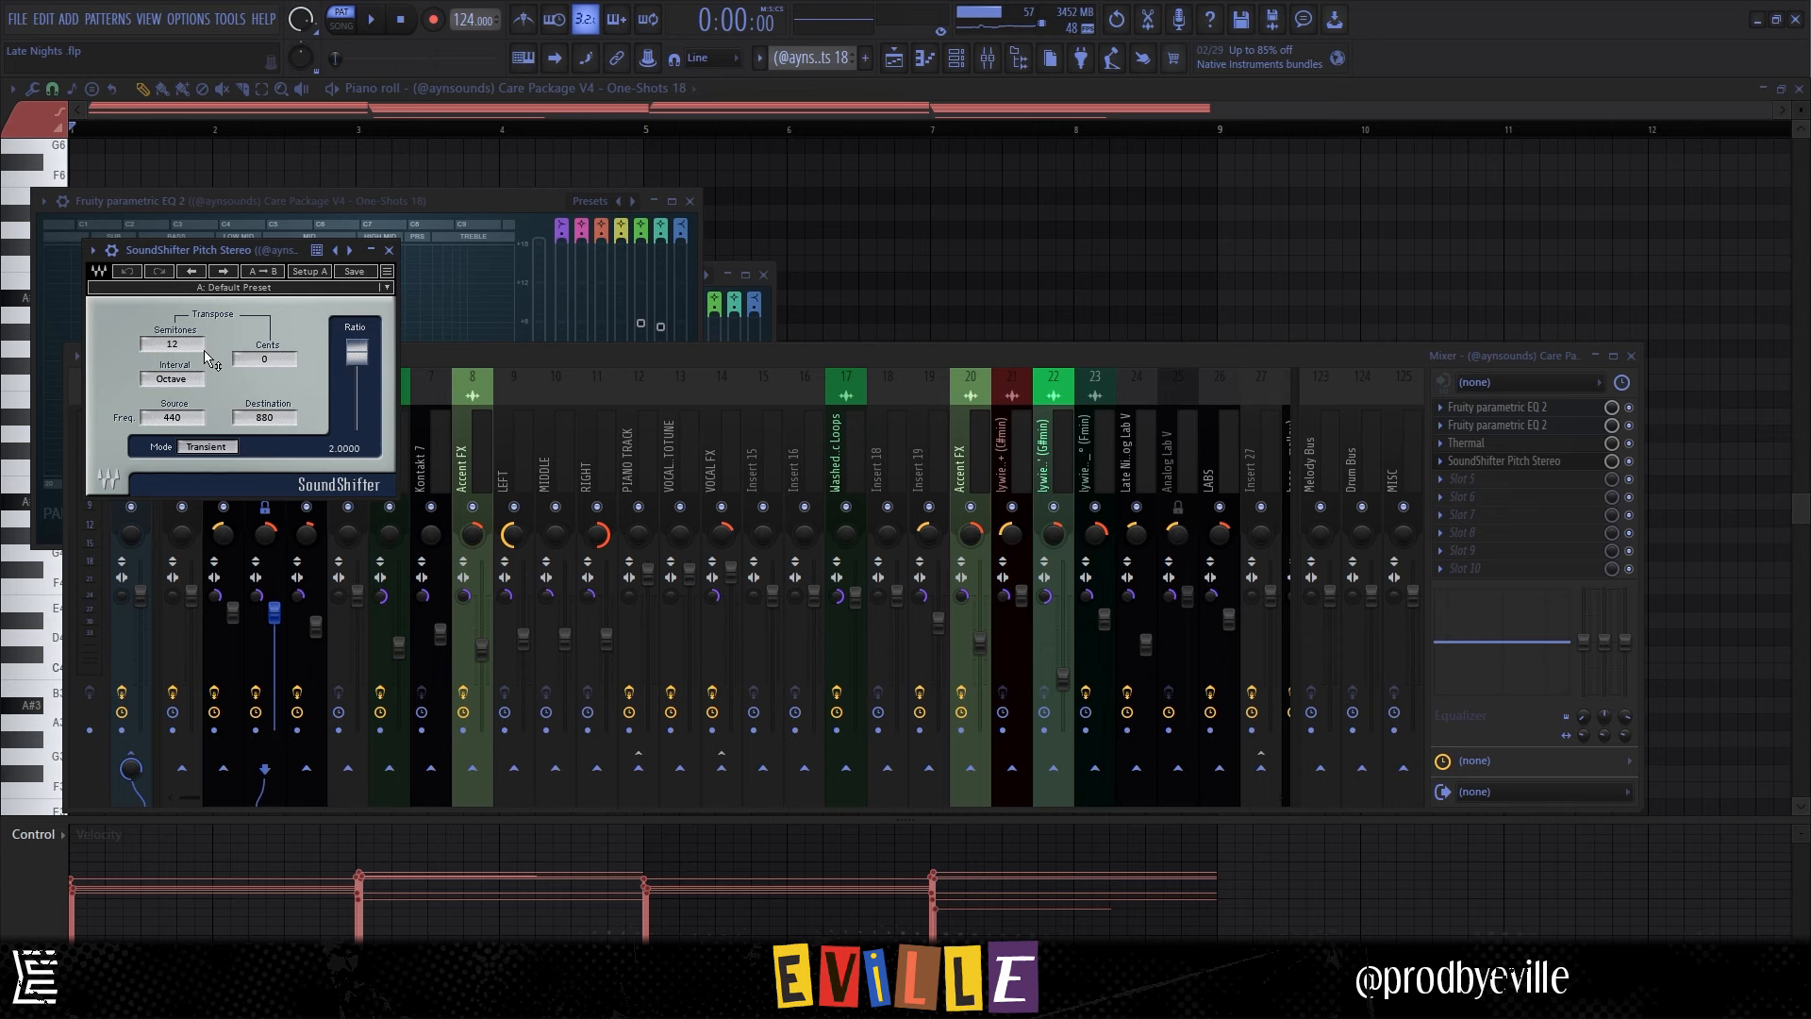
{"action": "left_click", "coordinate": [388, 250]}
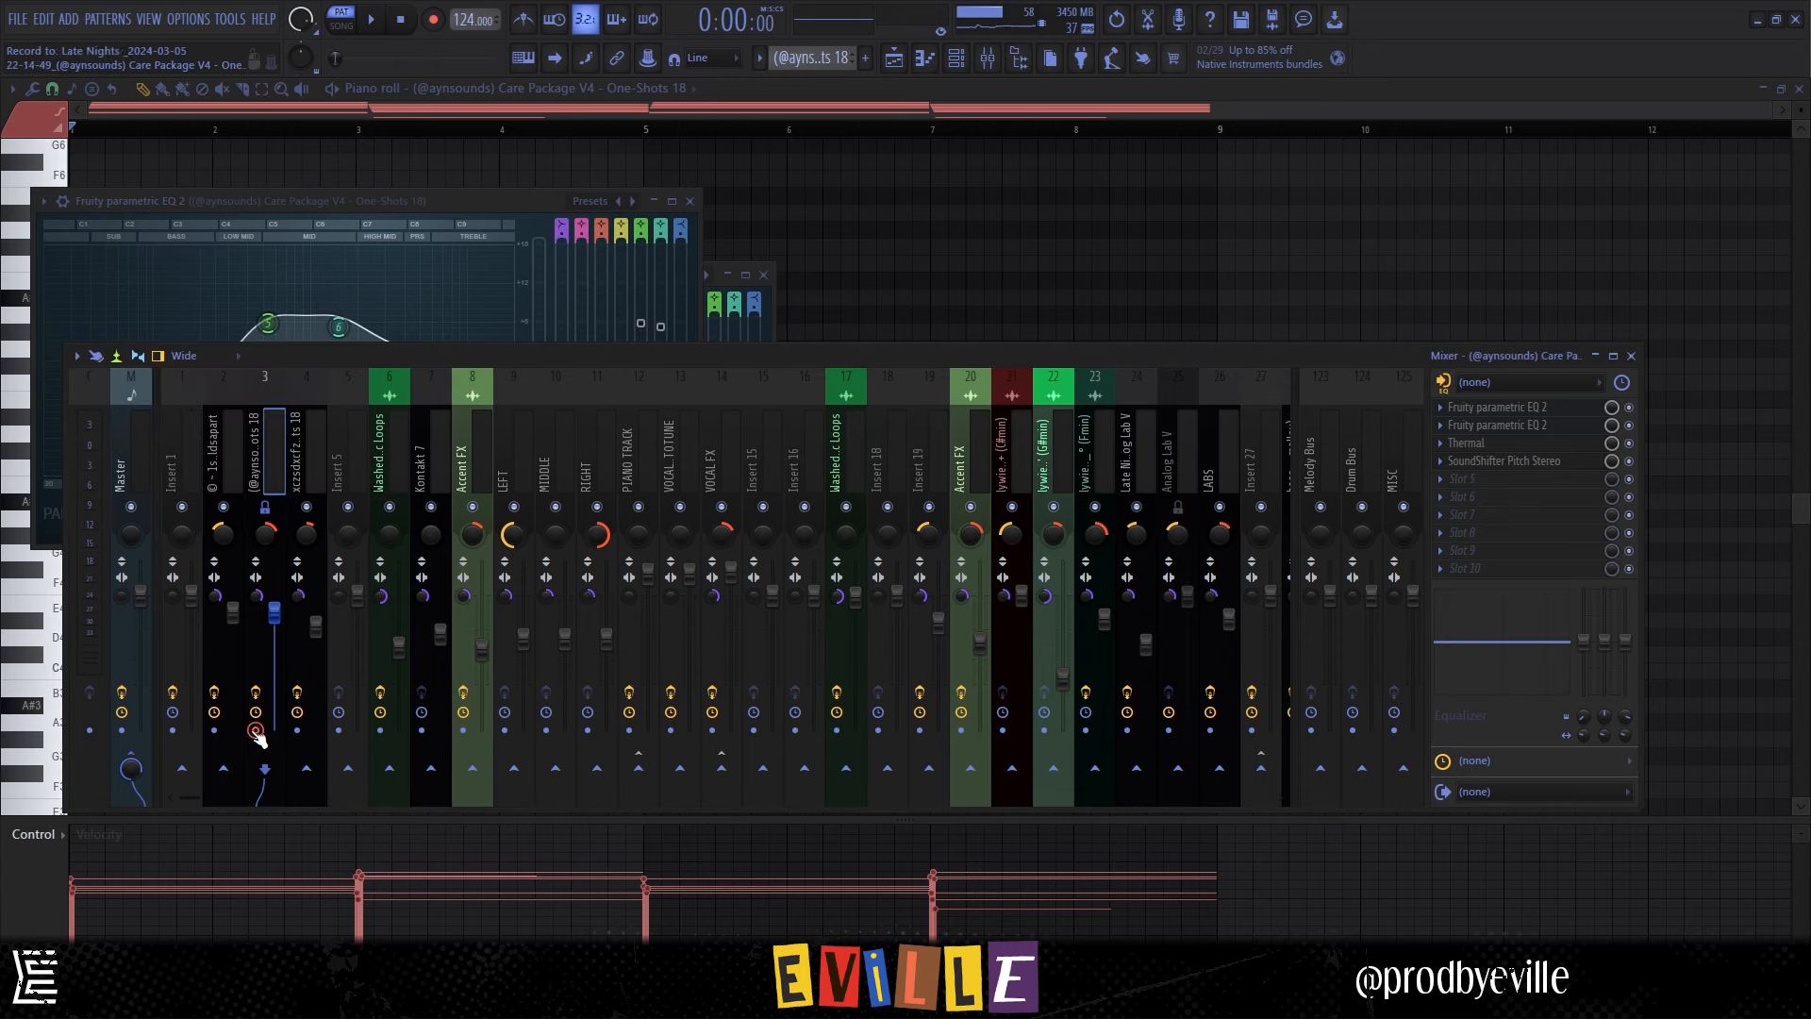
Toggle recording on the One-Shots 18 mixer track and inspect the recorded clip's pitch setting and Fruity parametric EQ 2.
{"action": "left_click", "coordinate": [256, 731]}
{"action": "key", "text": "F5"}
{"action": "double_click", "coordinate": [695, 485]}
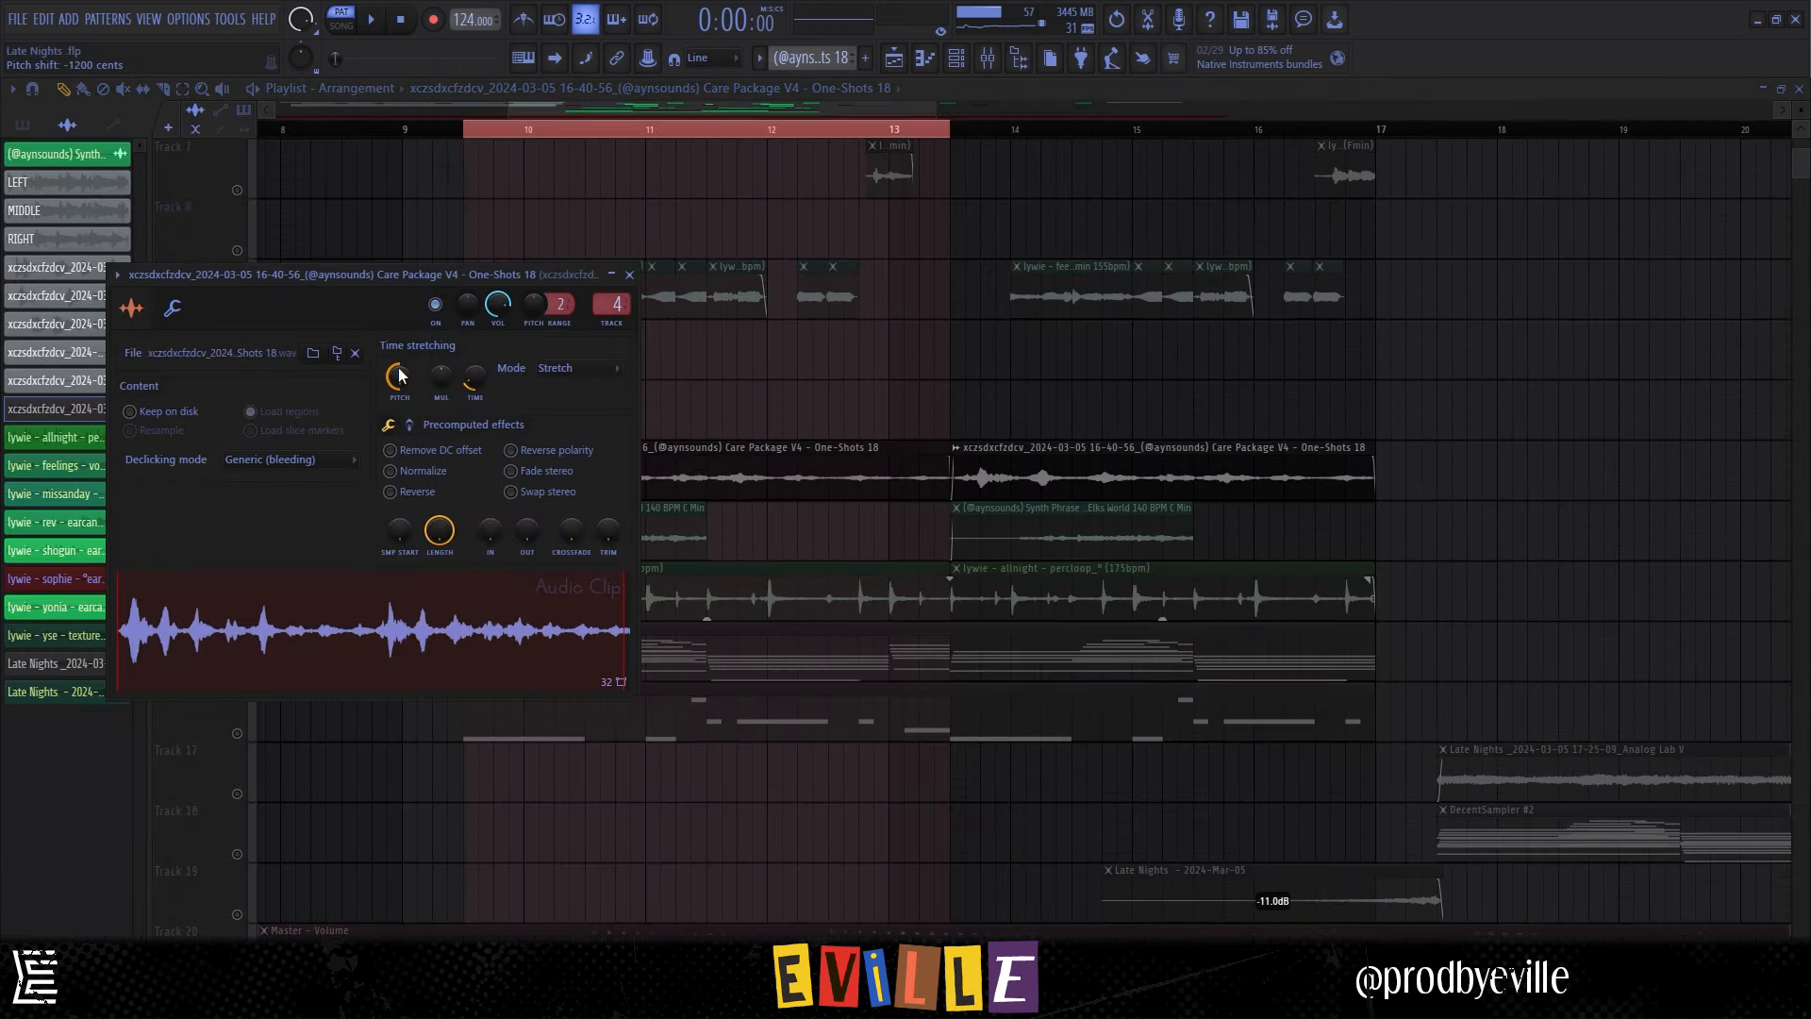
{"action": "double_click", "coordinate": [621, 305]}
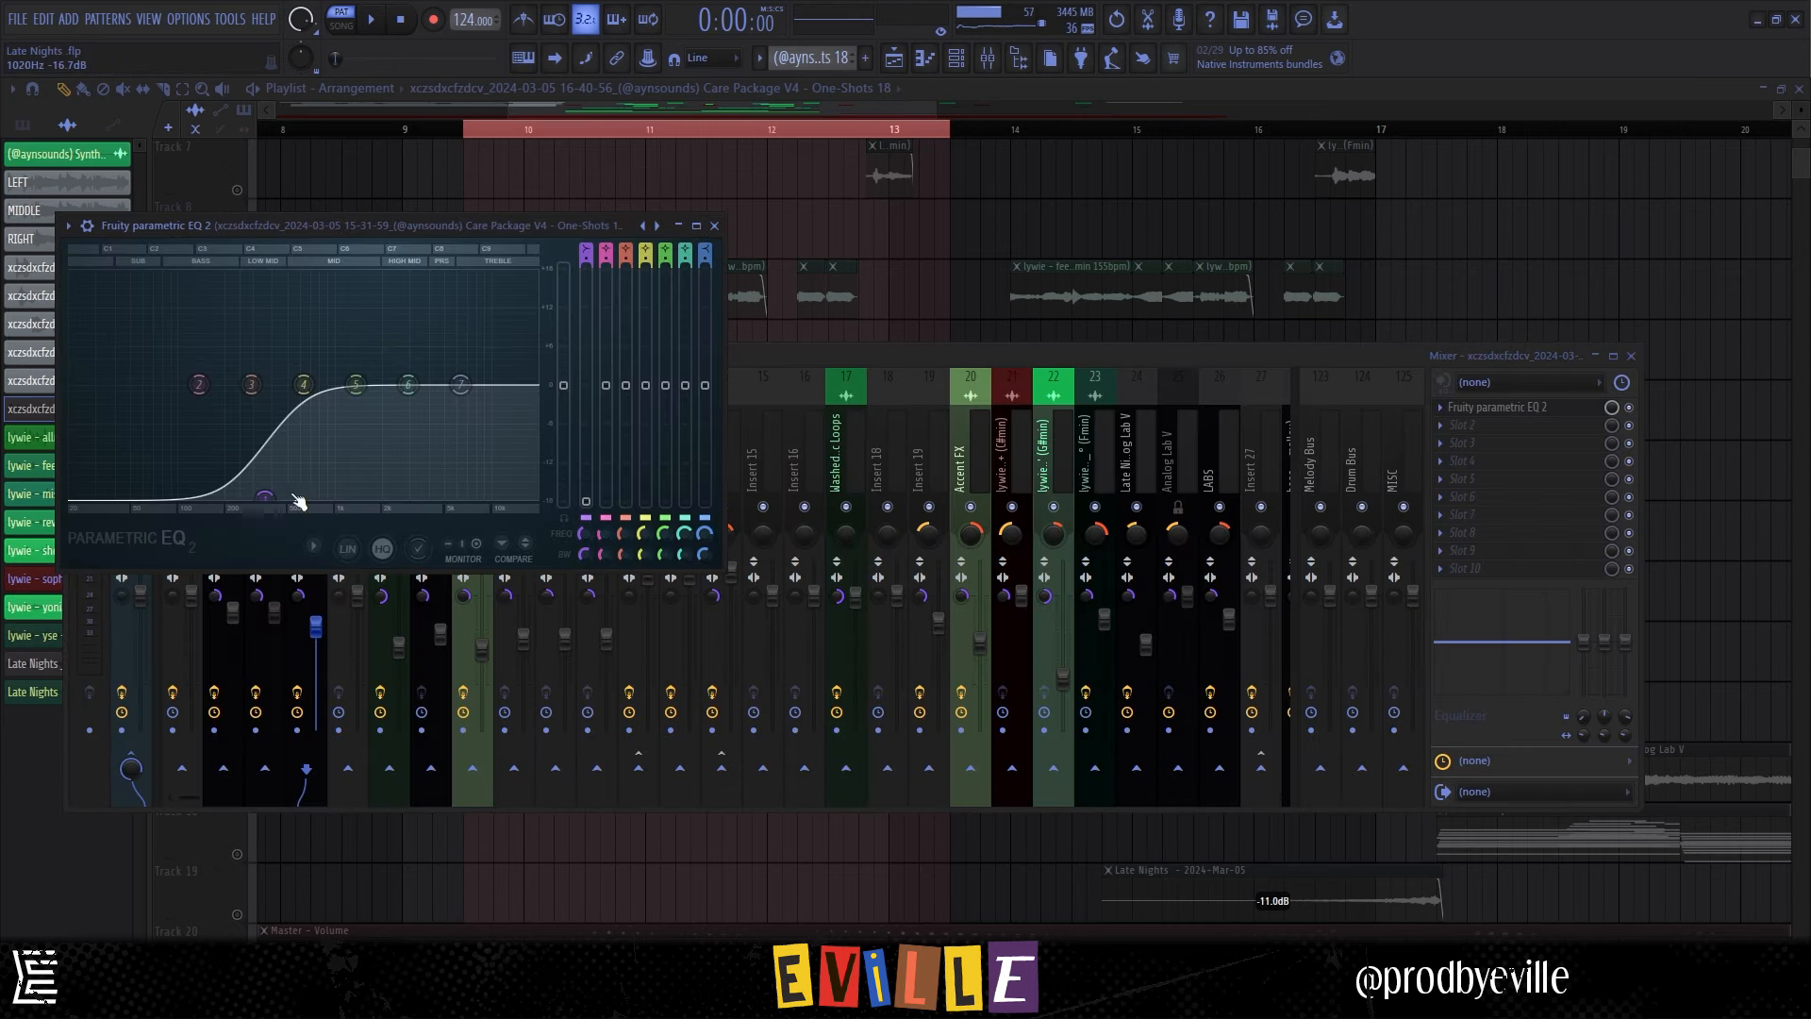
Play back the soloed Track 12 One-Shots 18 recording from the start of the selected range, and unsolo the track.
{"action": "left_click", "coordinate": [480, 132]}
{"action": "key", "text": "l"}
{"action": "left_click", "coordinate": [465, 131]}
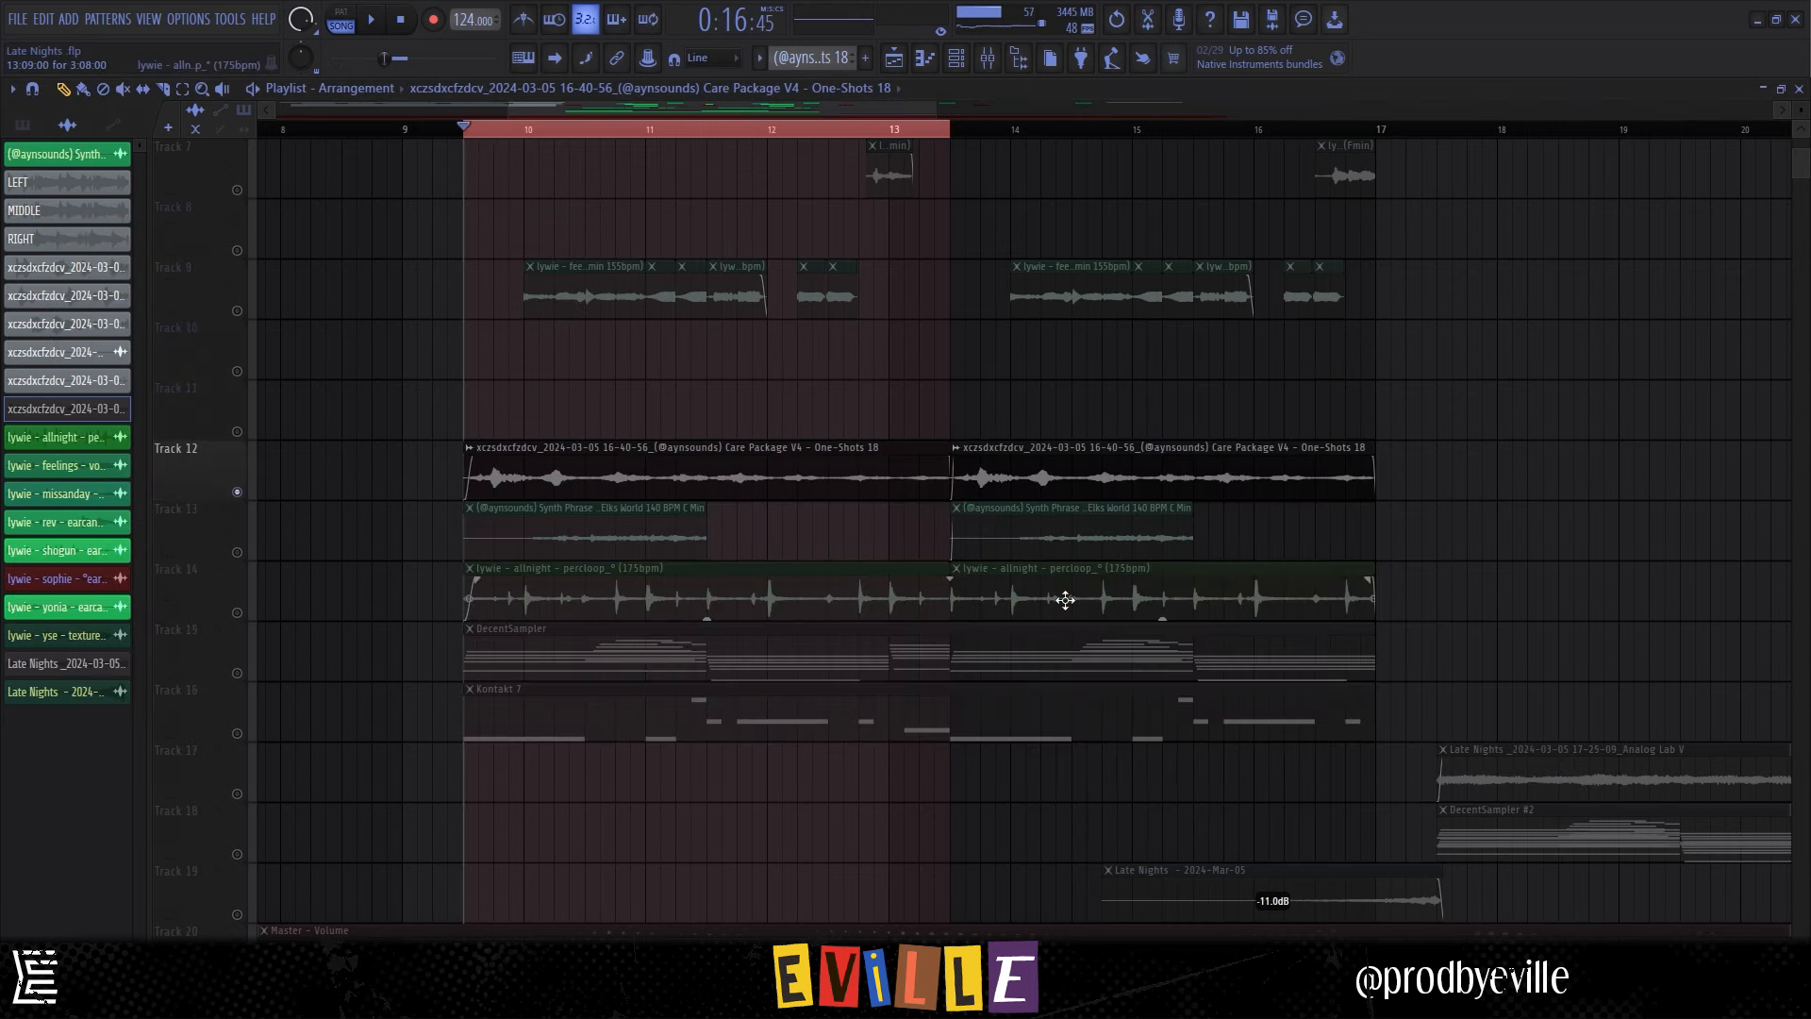
{"action": "key", "text": "space"}
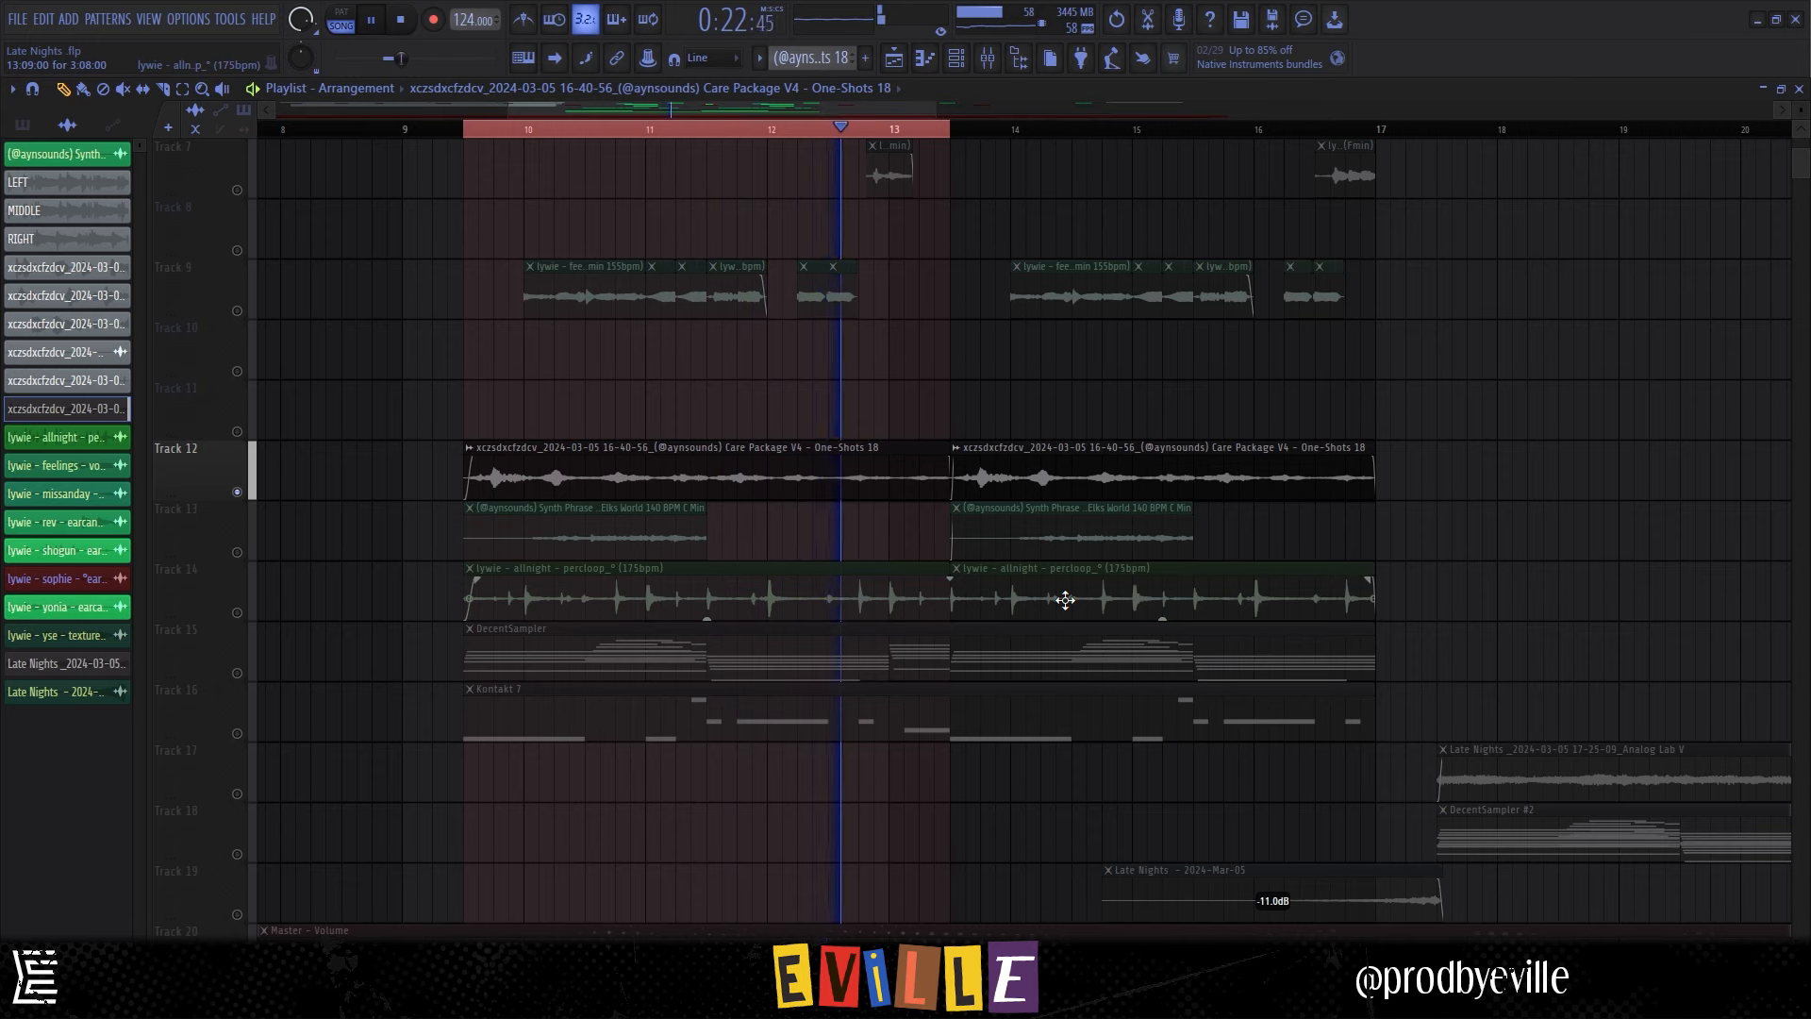
{"action": "key", "text": "space"}
{"action": "right_click", "coordinate": [238, 492]}
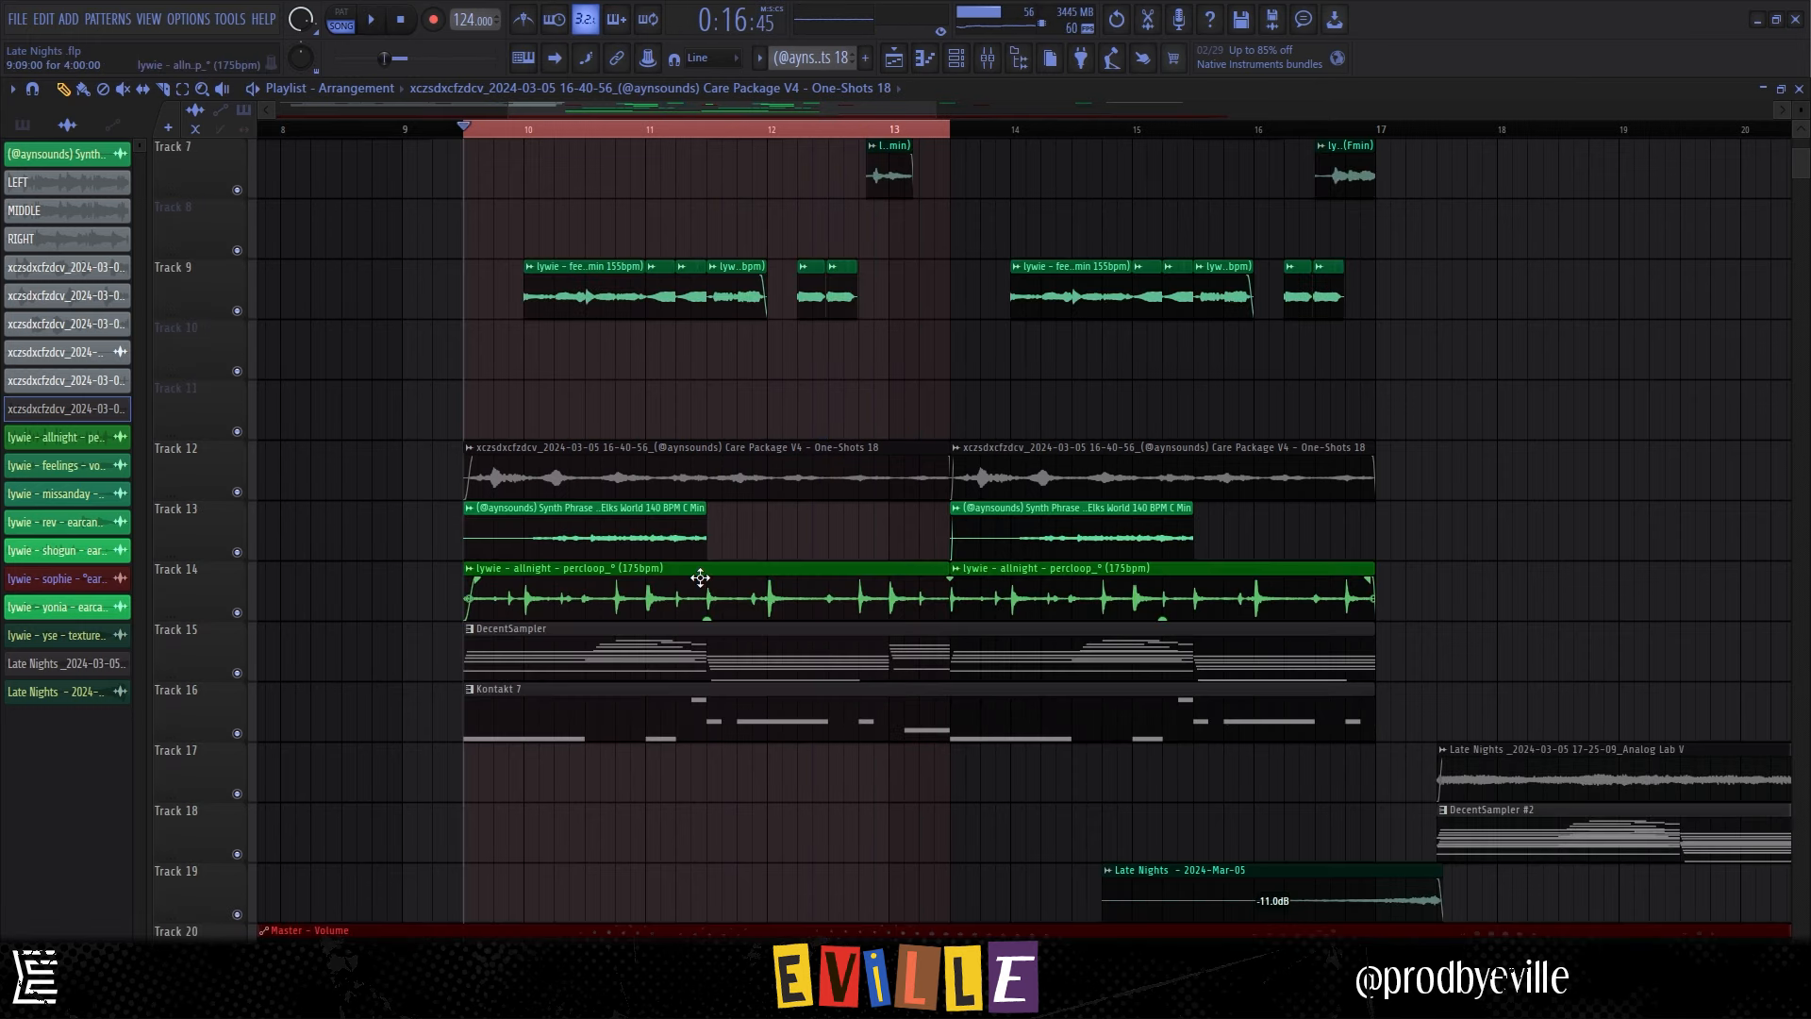
Open the Kontakt 7 pattern in the piano roll, play it back on its own, and clear the time selection.
{"action": "double_click", "coordinate": [494, 702]}
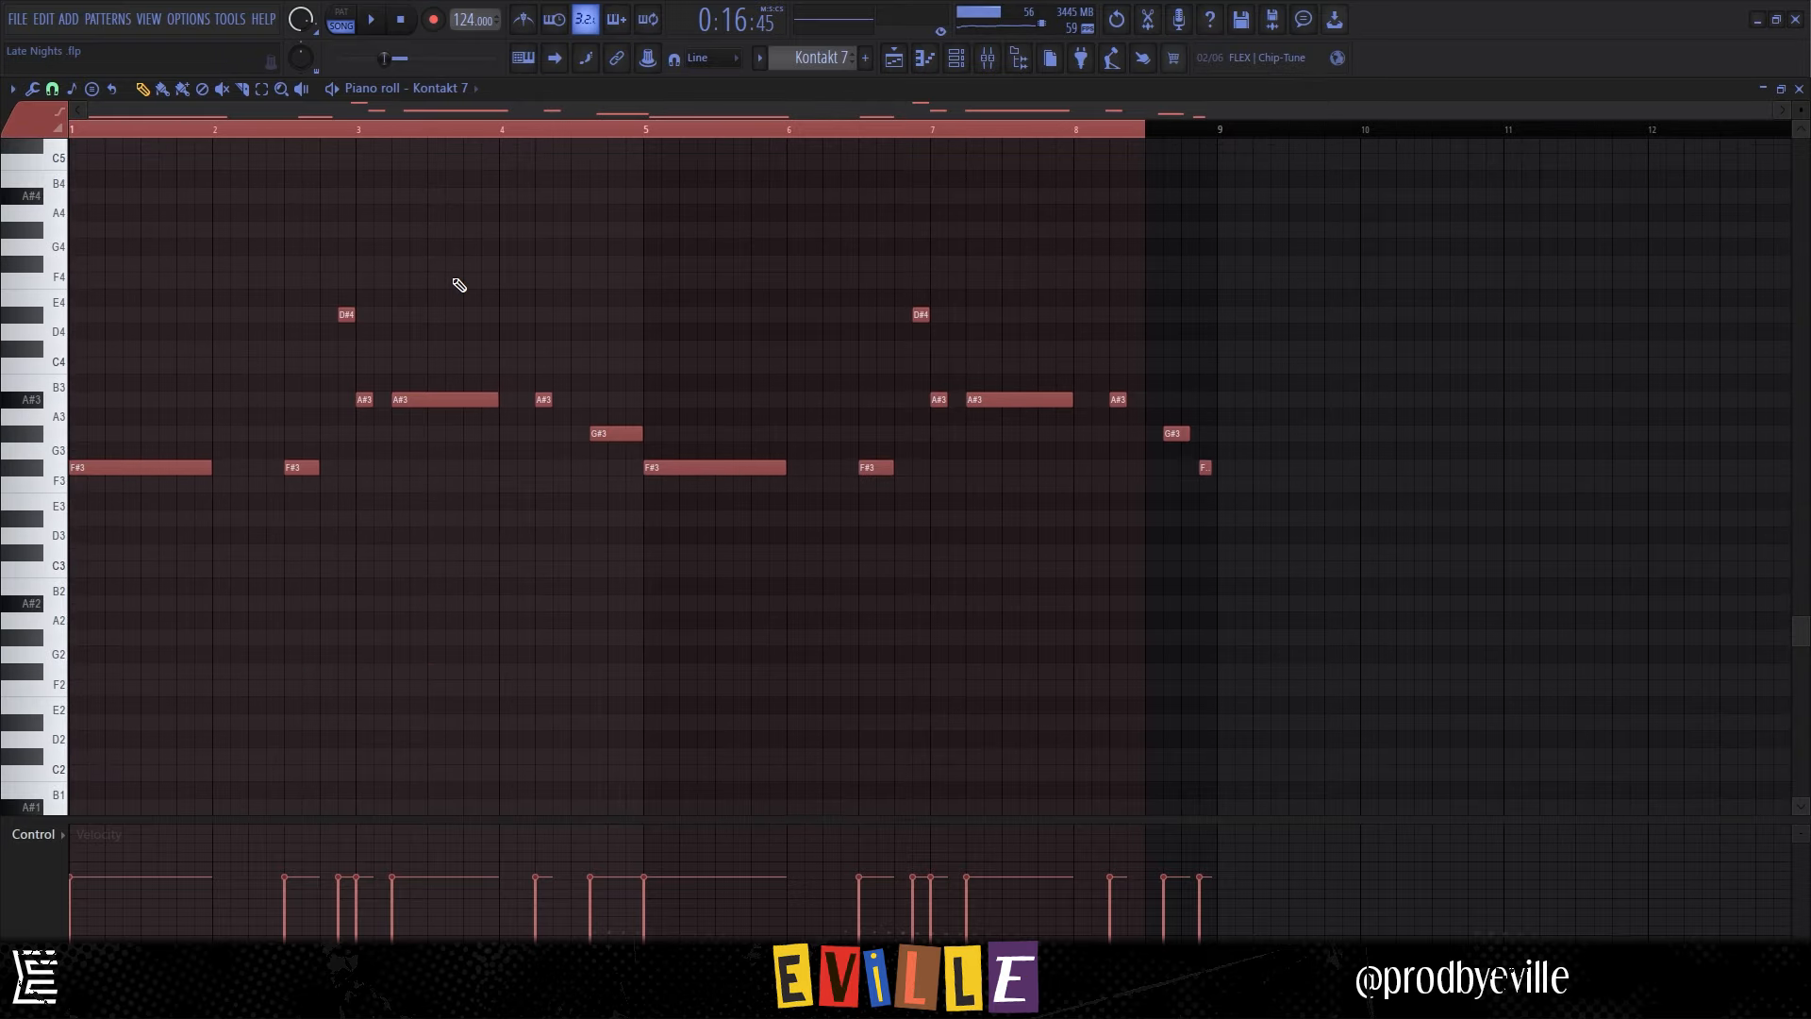
{"action": "left_click", "coordinate": [351, 17]}
{"action": "key", "text": "space"}
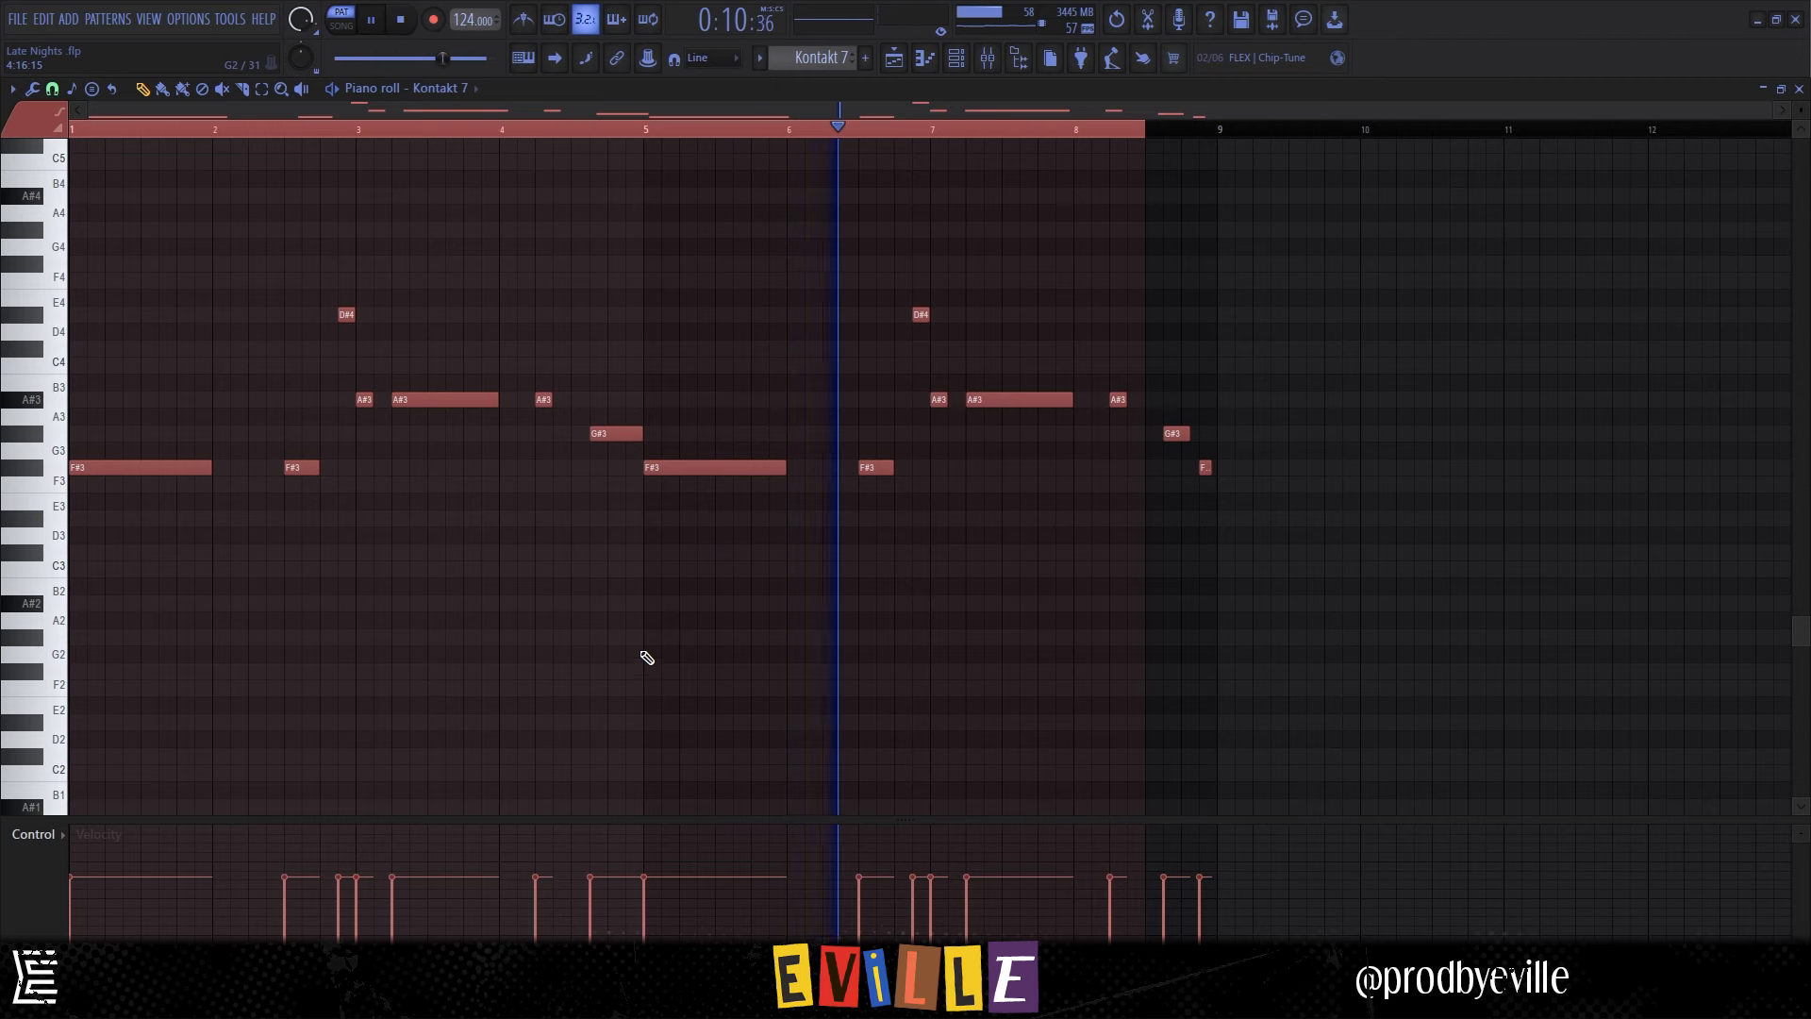
{"action": "key", "text": "ctrl+d"}
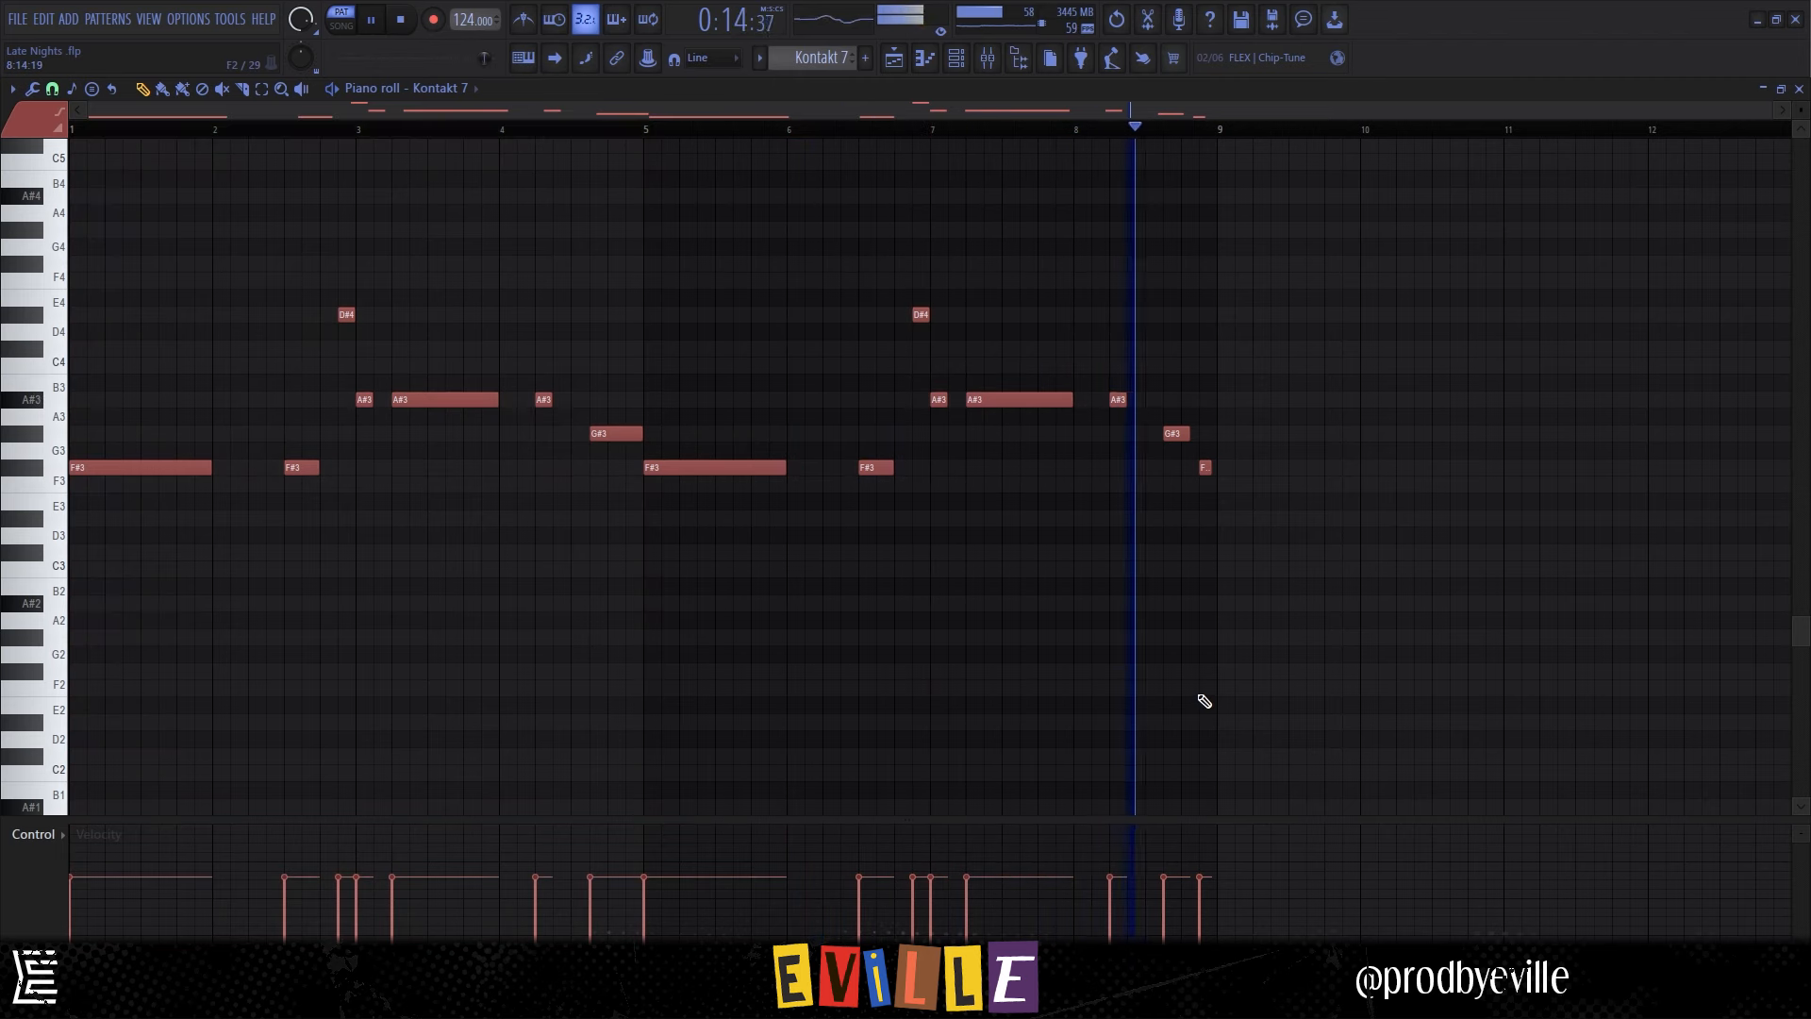
{"action": "key", "text": "space"}
{"action": "left_click_drag", "start_coordinate": [1300, 712], "coordinate": [335, 558]}
{"action": "left_click_drag", "start_coordinate": [236, 508], "coordinate": [257, 364]}
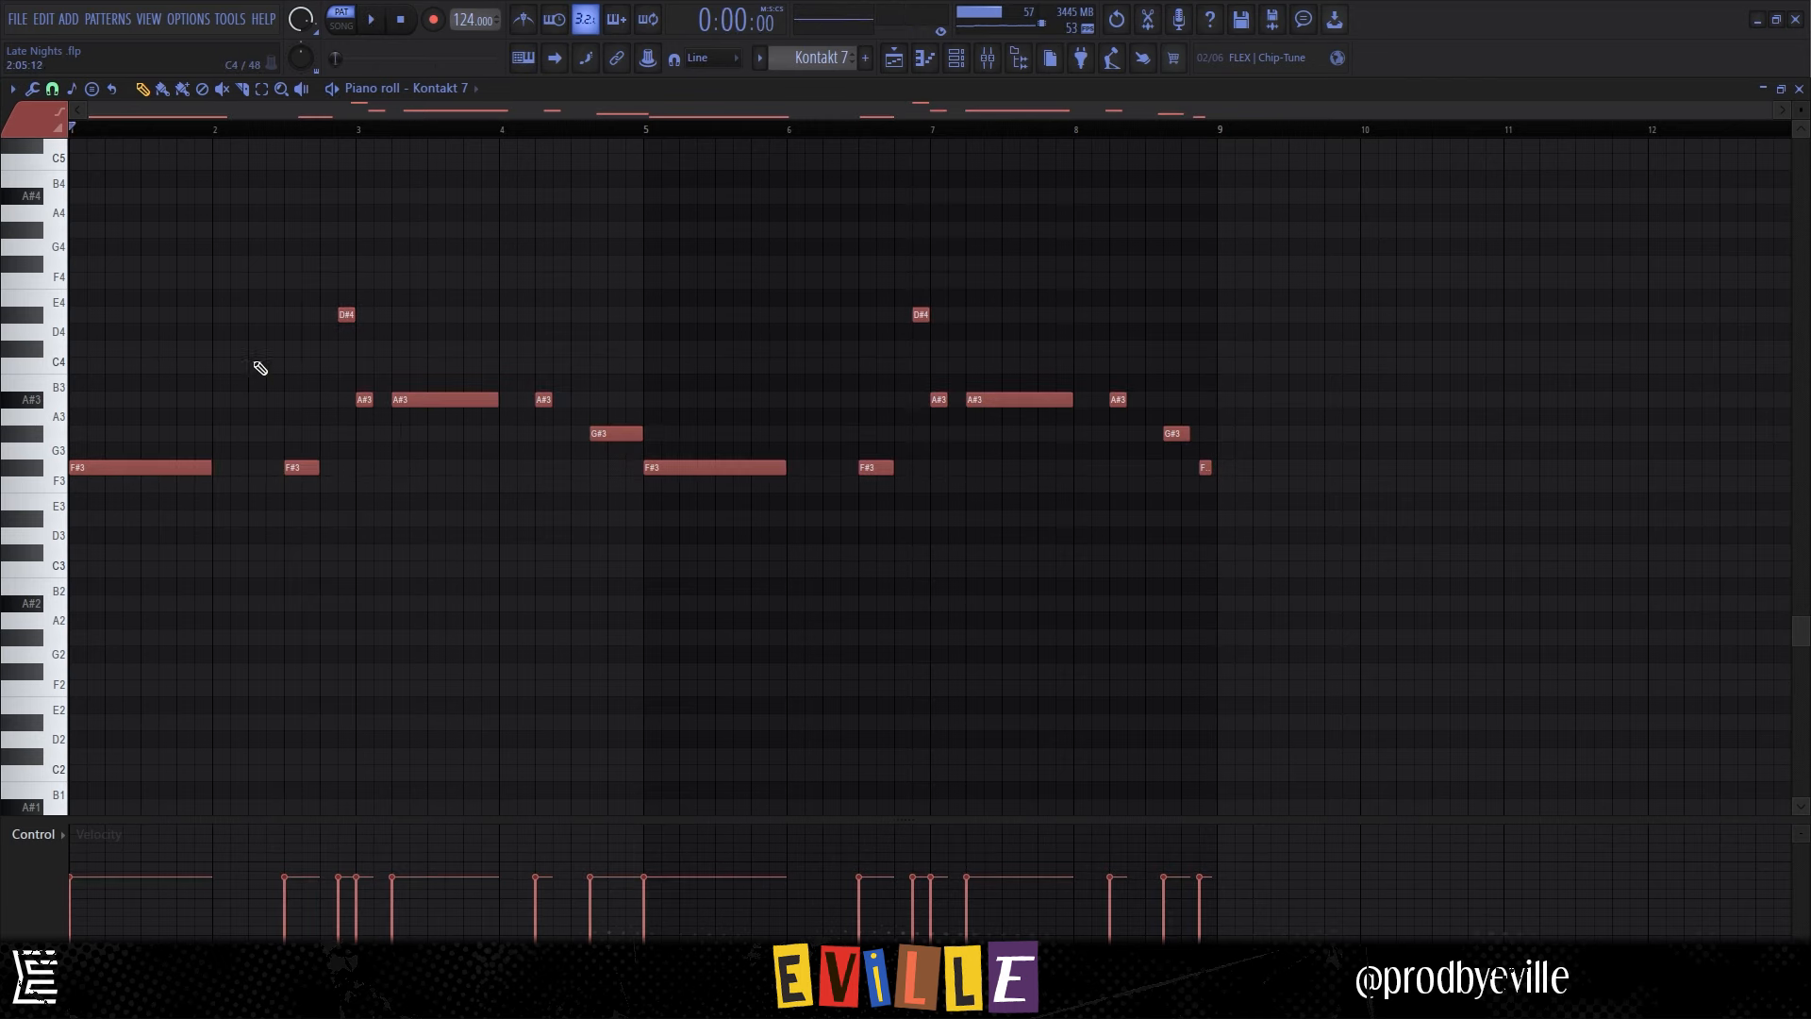
Check the Kontakt 7 mixer track, and play back Tracks 12, 15 and 16 soloed together in the playlist.
{"action": "key", "text": "F9"}
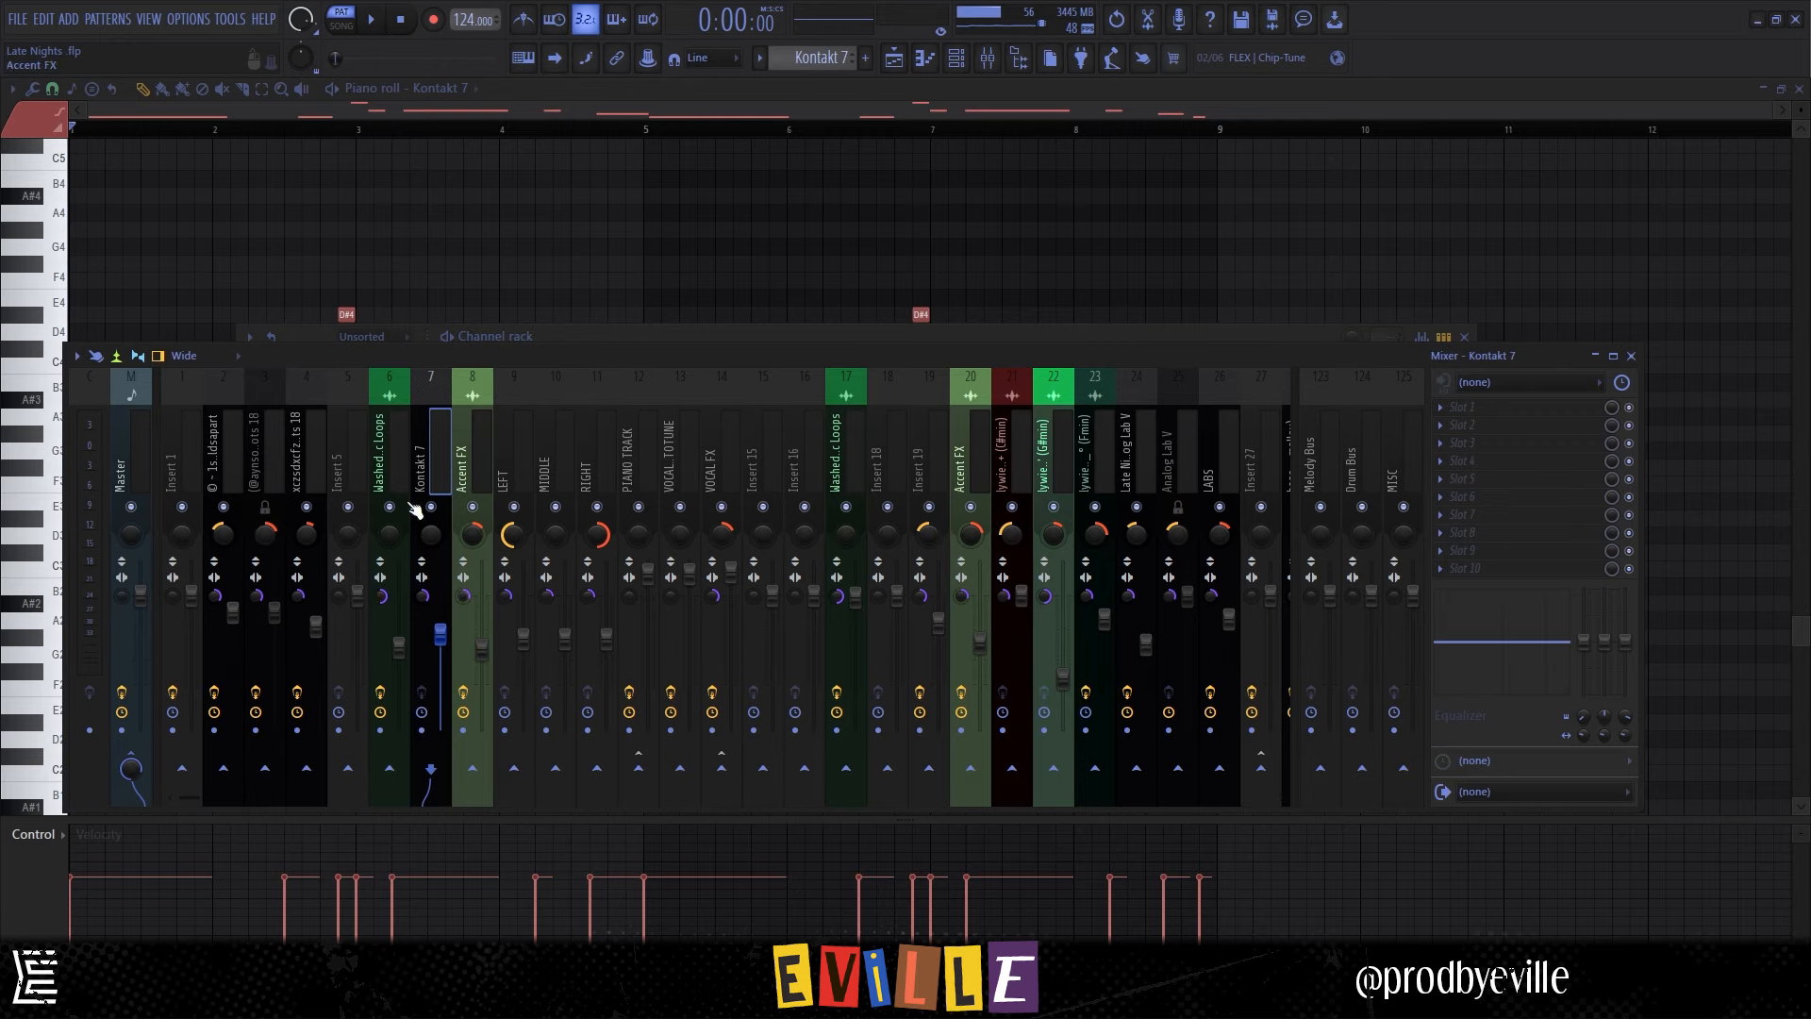
{"action": "left_click", "coordinate": [894, 58]}
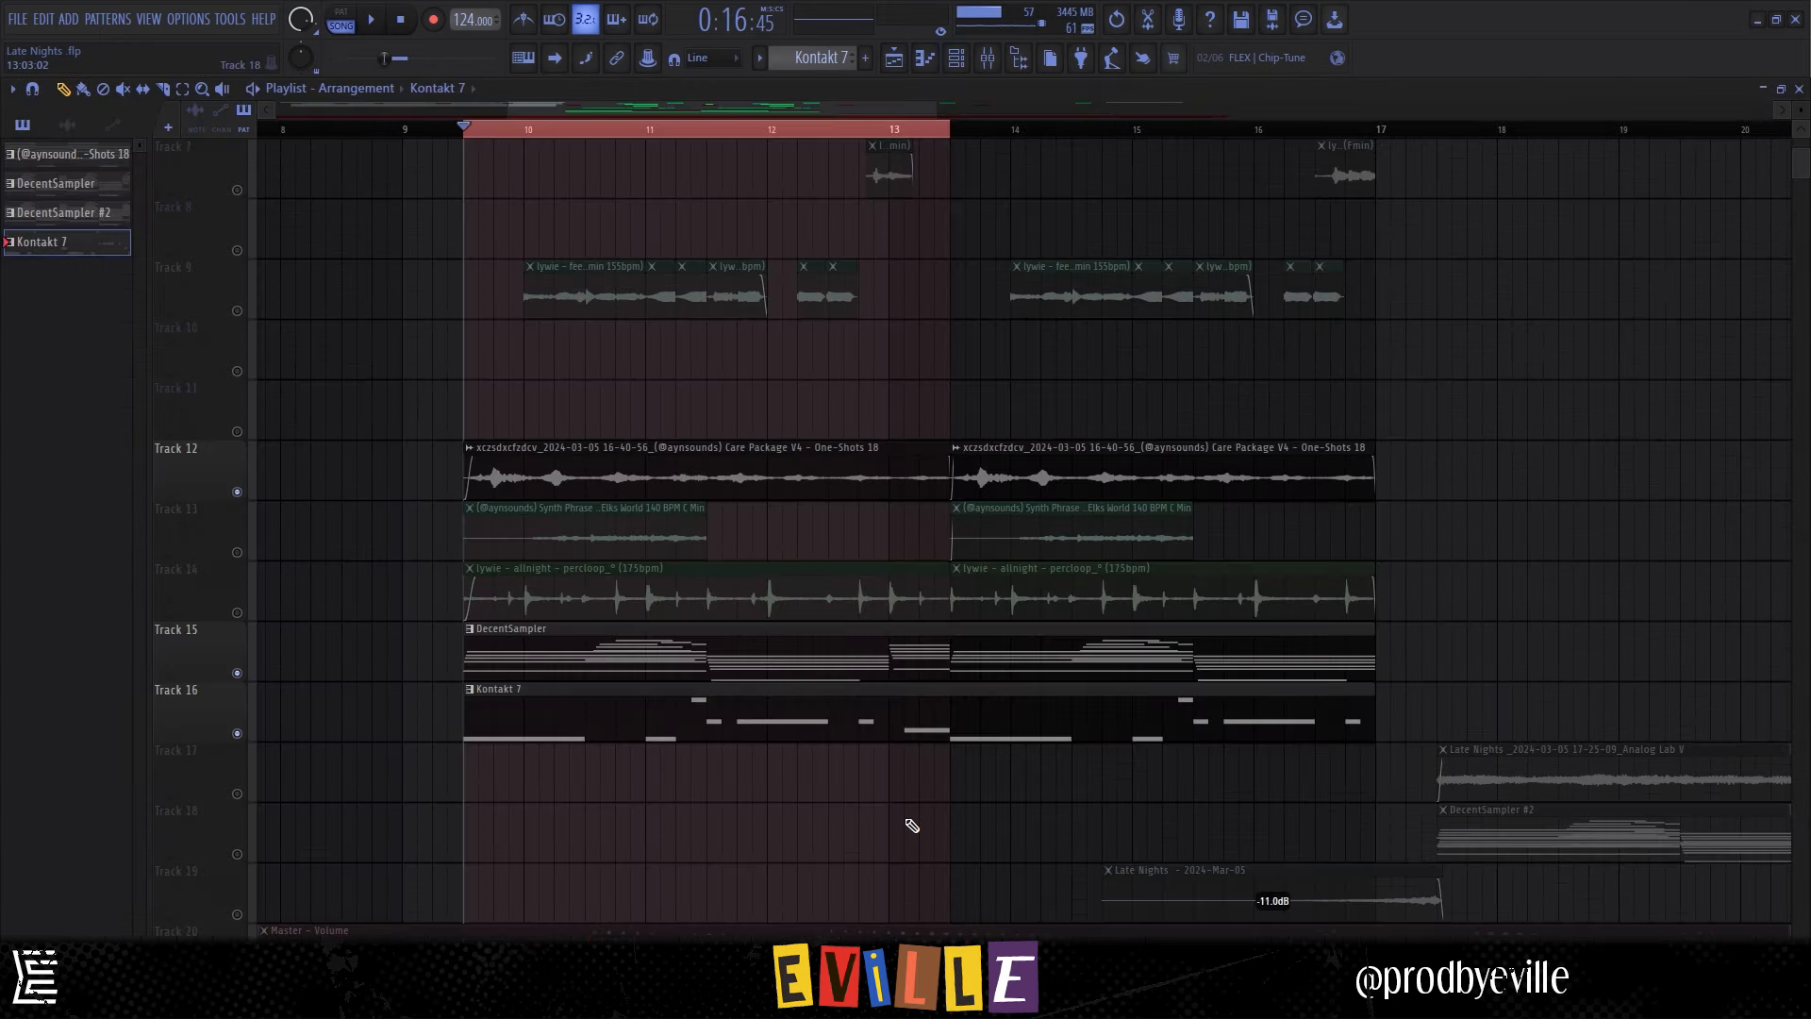
{"action": "key", "text": "space"}
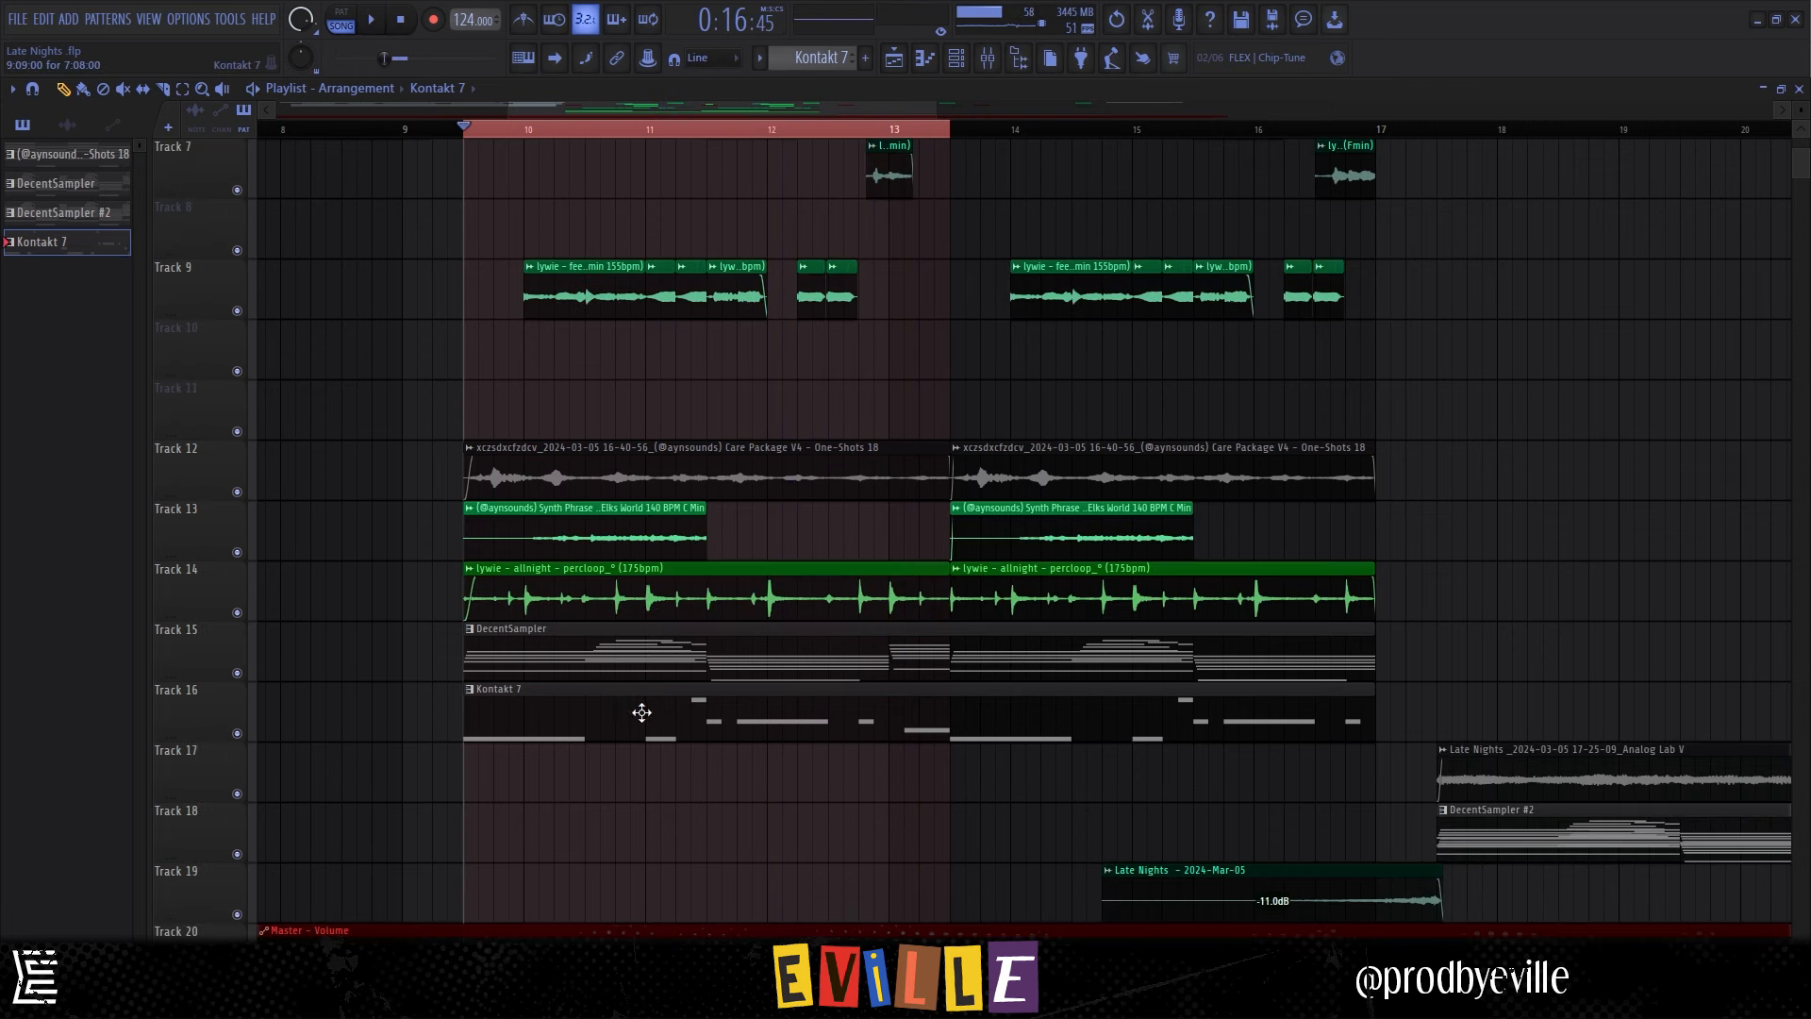
Inspect the allnight percloop clip's settings on Track 14 and the effects list of its Washed Perc Loops mixer track.
{"action": "double_click", "coordinate": [627, 602]}
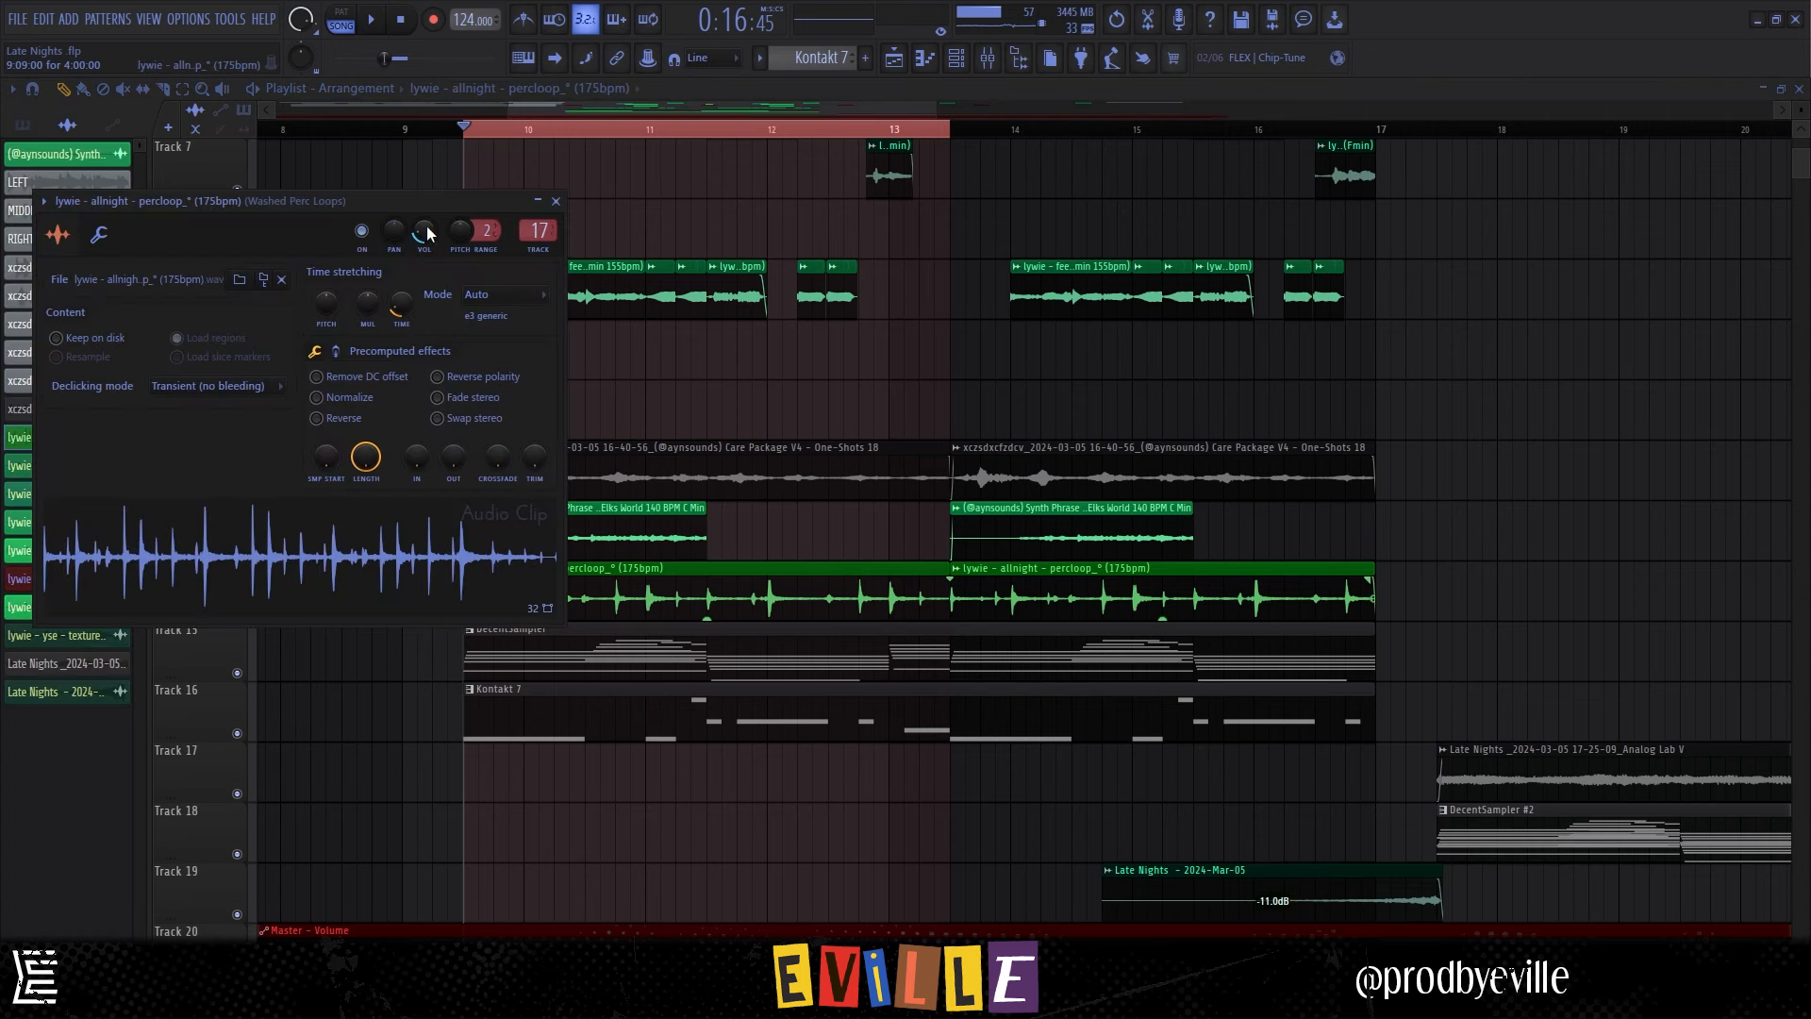
{"action": "double_click", "coordinate": [546, 232]}
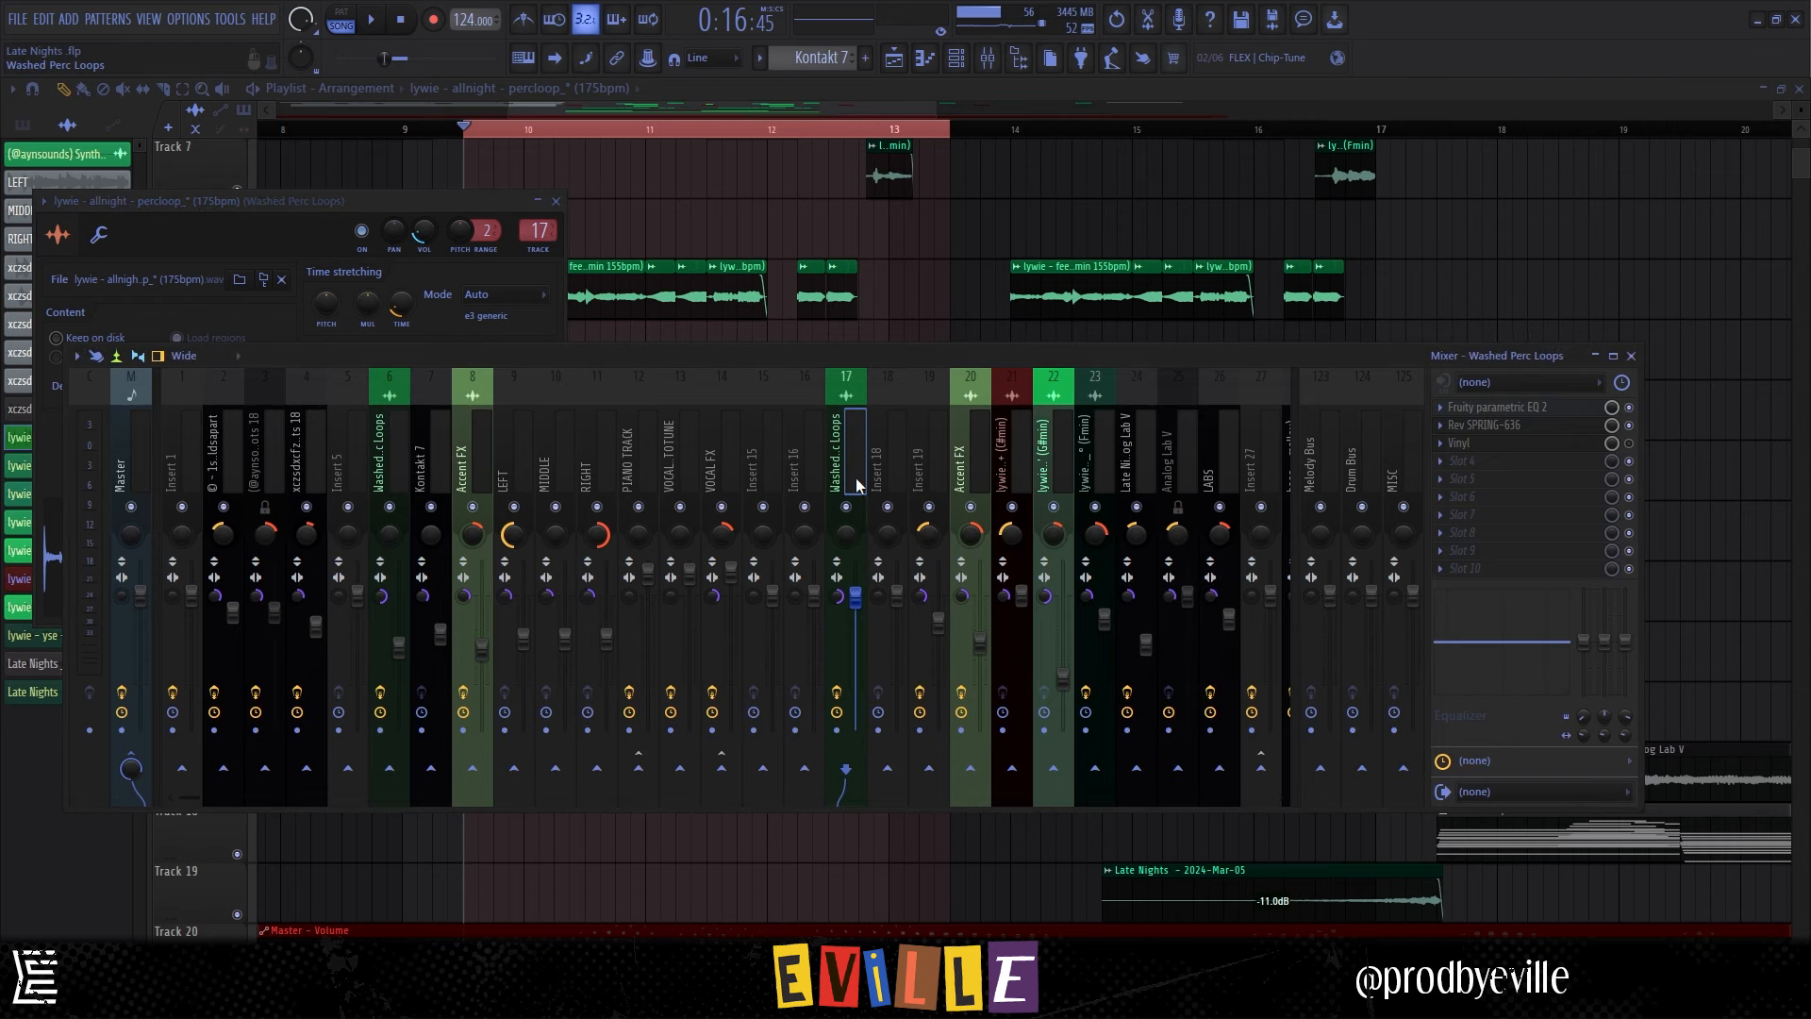
{"action": "key", "text": "F12"}
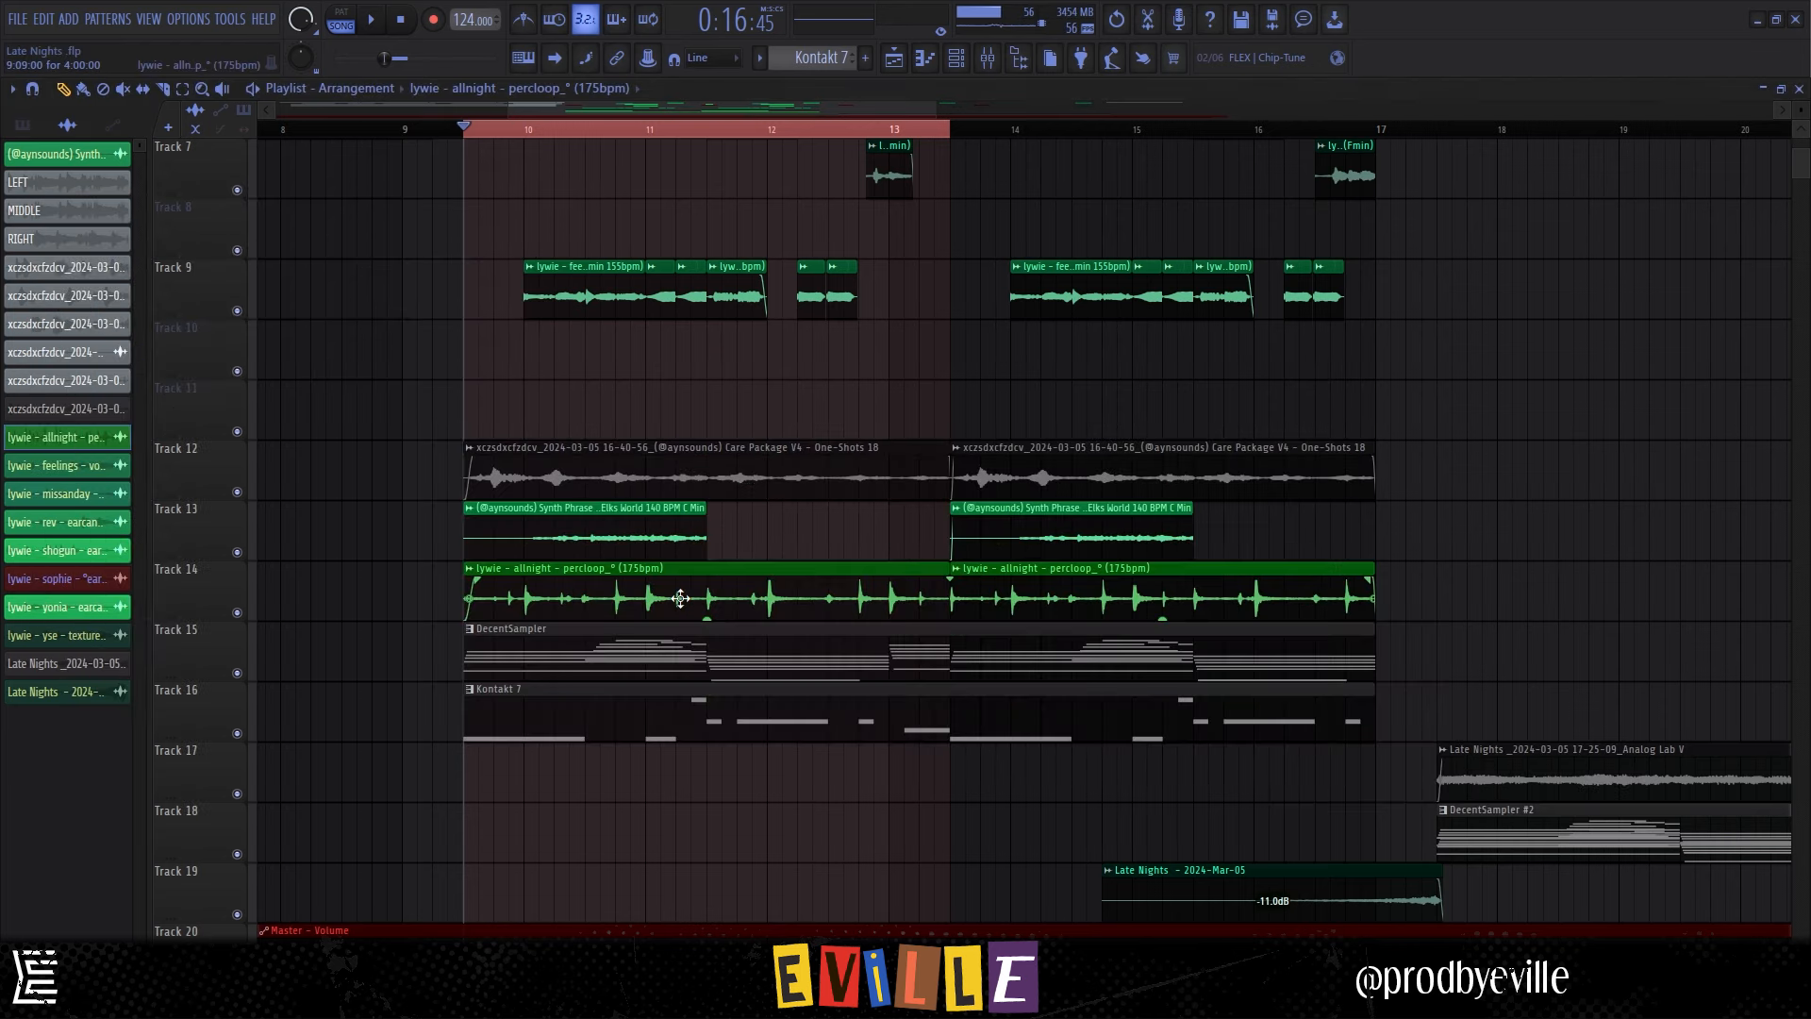
Solo the Synth Phrase - Elks World track and open its clip settings and Accent FX mixer track.
{"action": "double_click", "coordinate": [682, 556]}
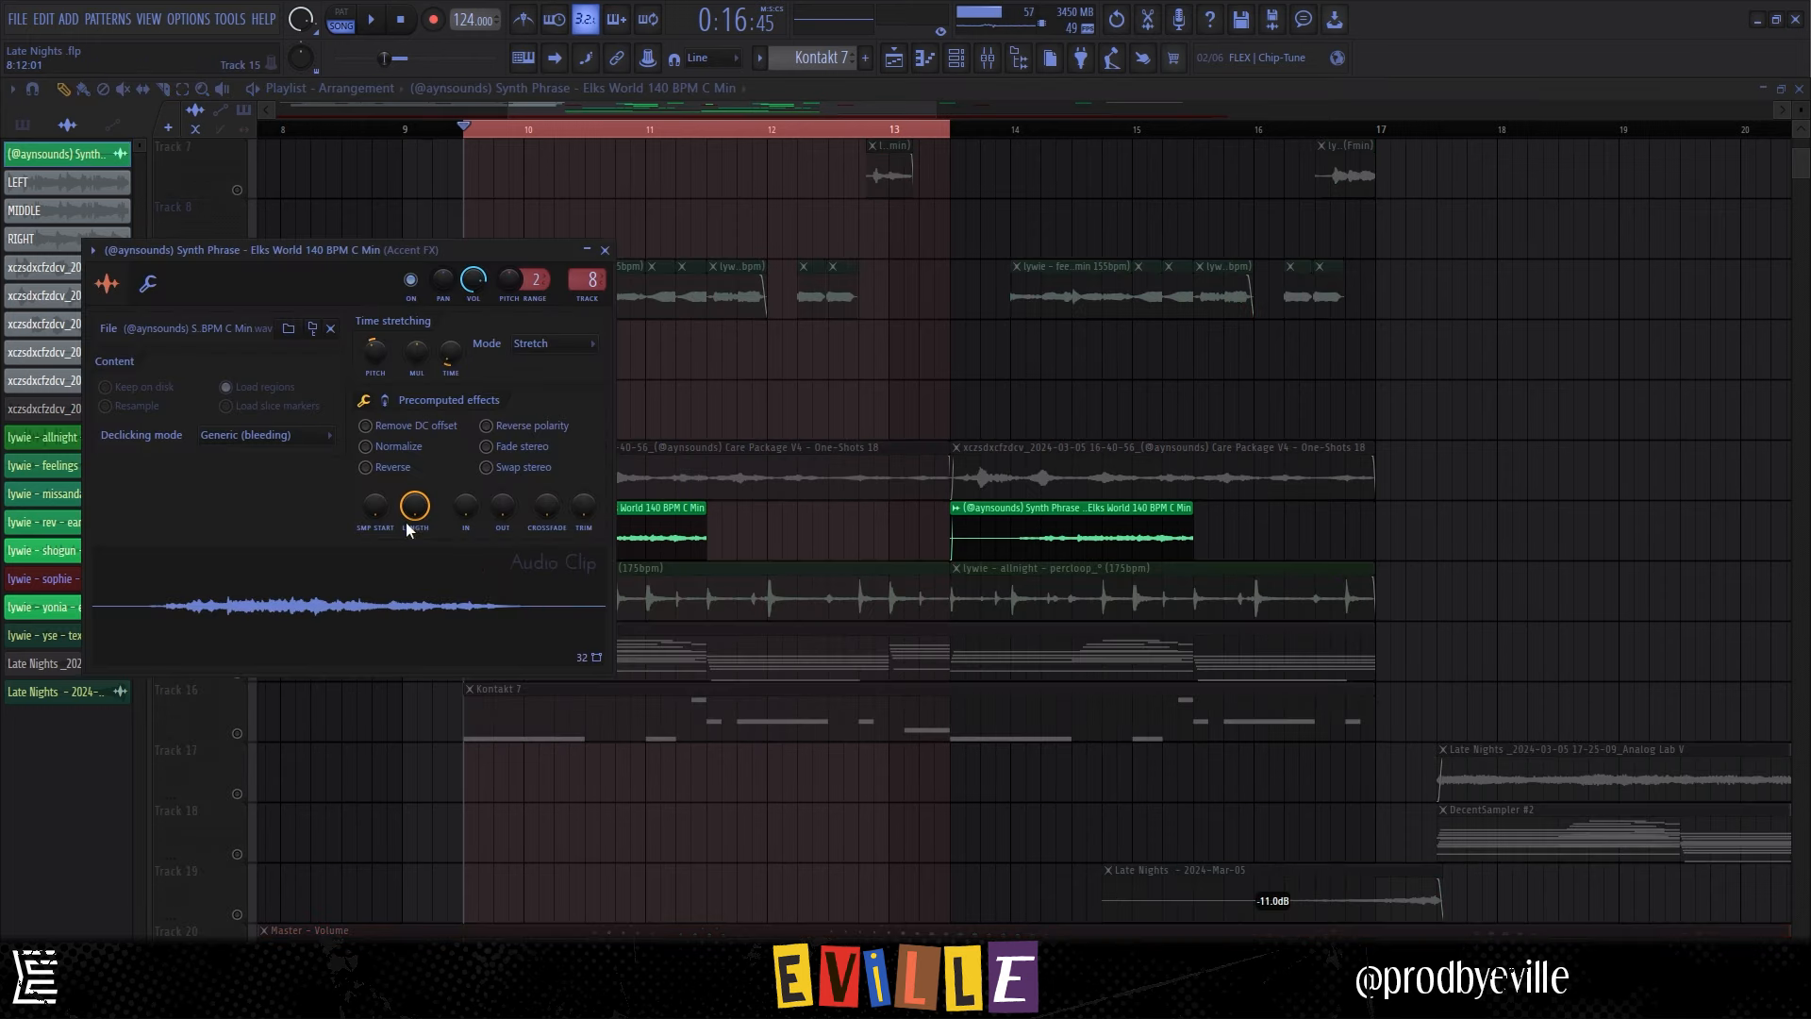
{"action": "left_click_drag", "start_coordinate": [405, 596], "coordinate": [415, 618]}
{"action": "double_click", "coordinate": [587, 275]}
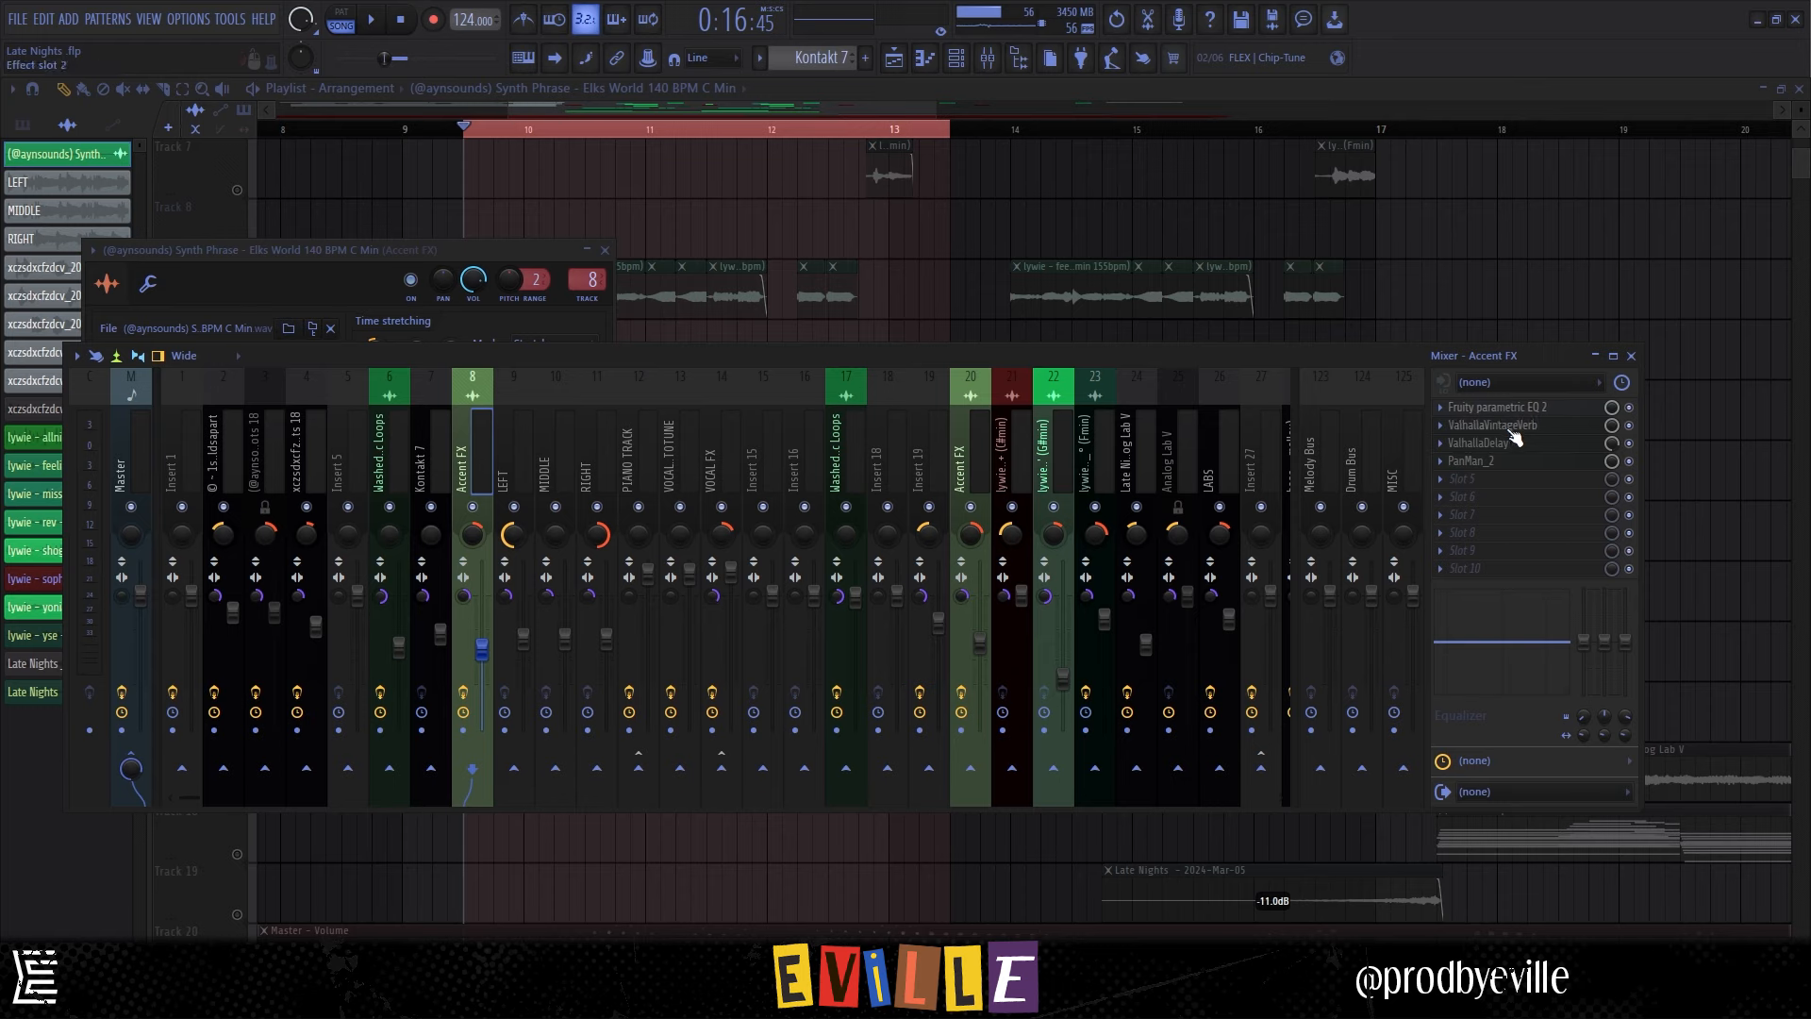
Inspect the ValhallaDelay and PanMan_2 effects on the Accent FX mixer track, and play back the soloed synth phrase on Track 13.
{"action": "left_click", "coordinate": [1484, 447]}
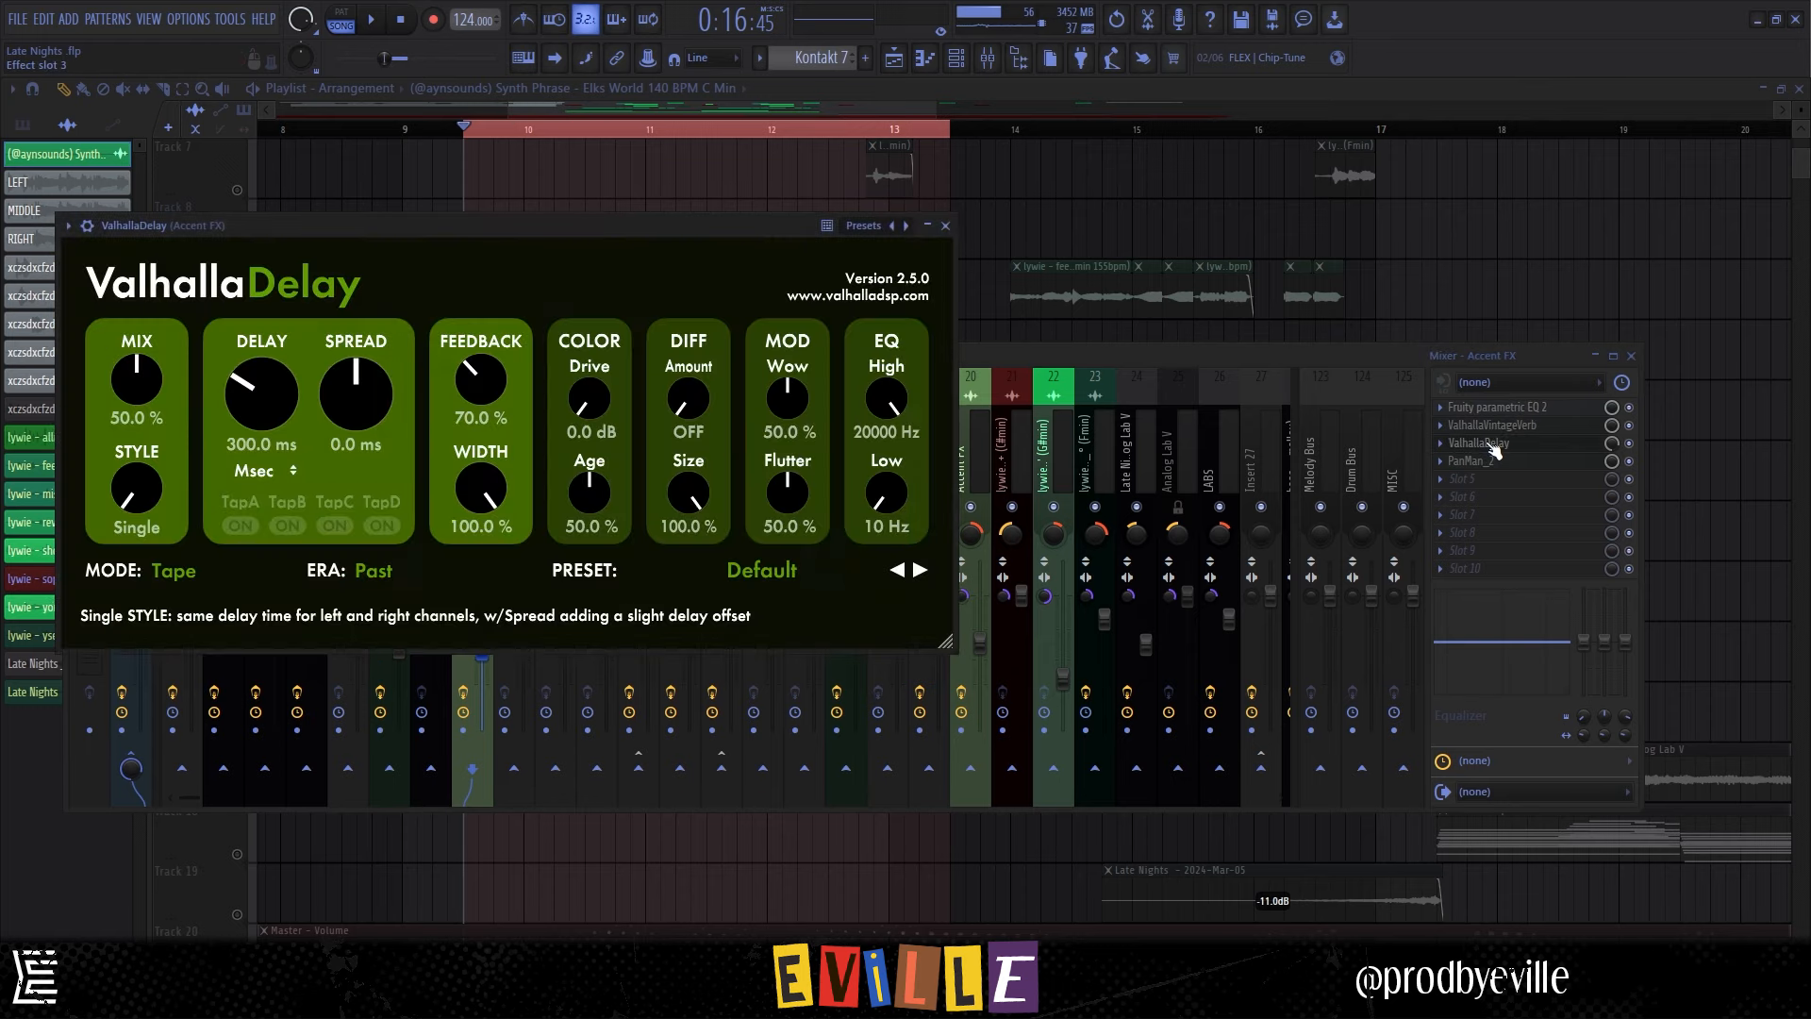
{"action": "left_click", "coordinate": [1469, 462]}
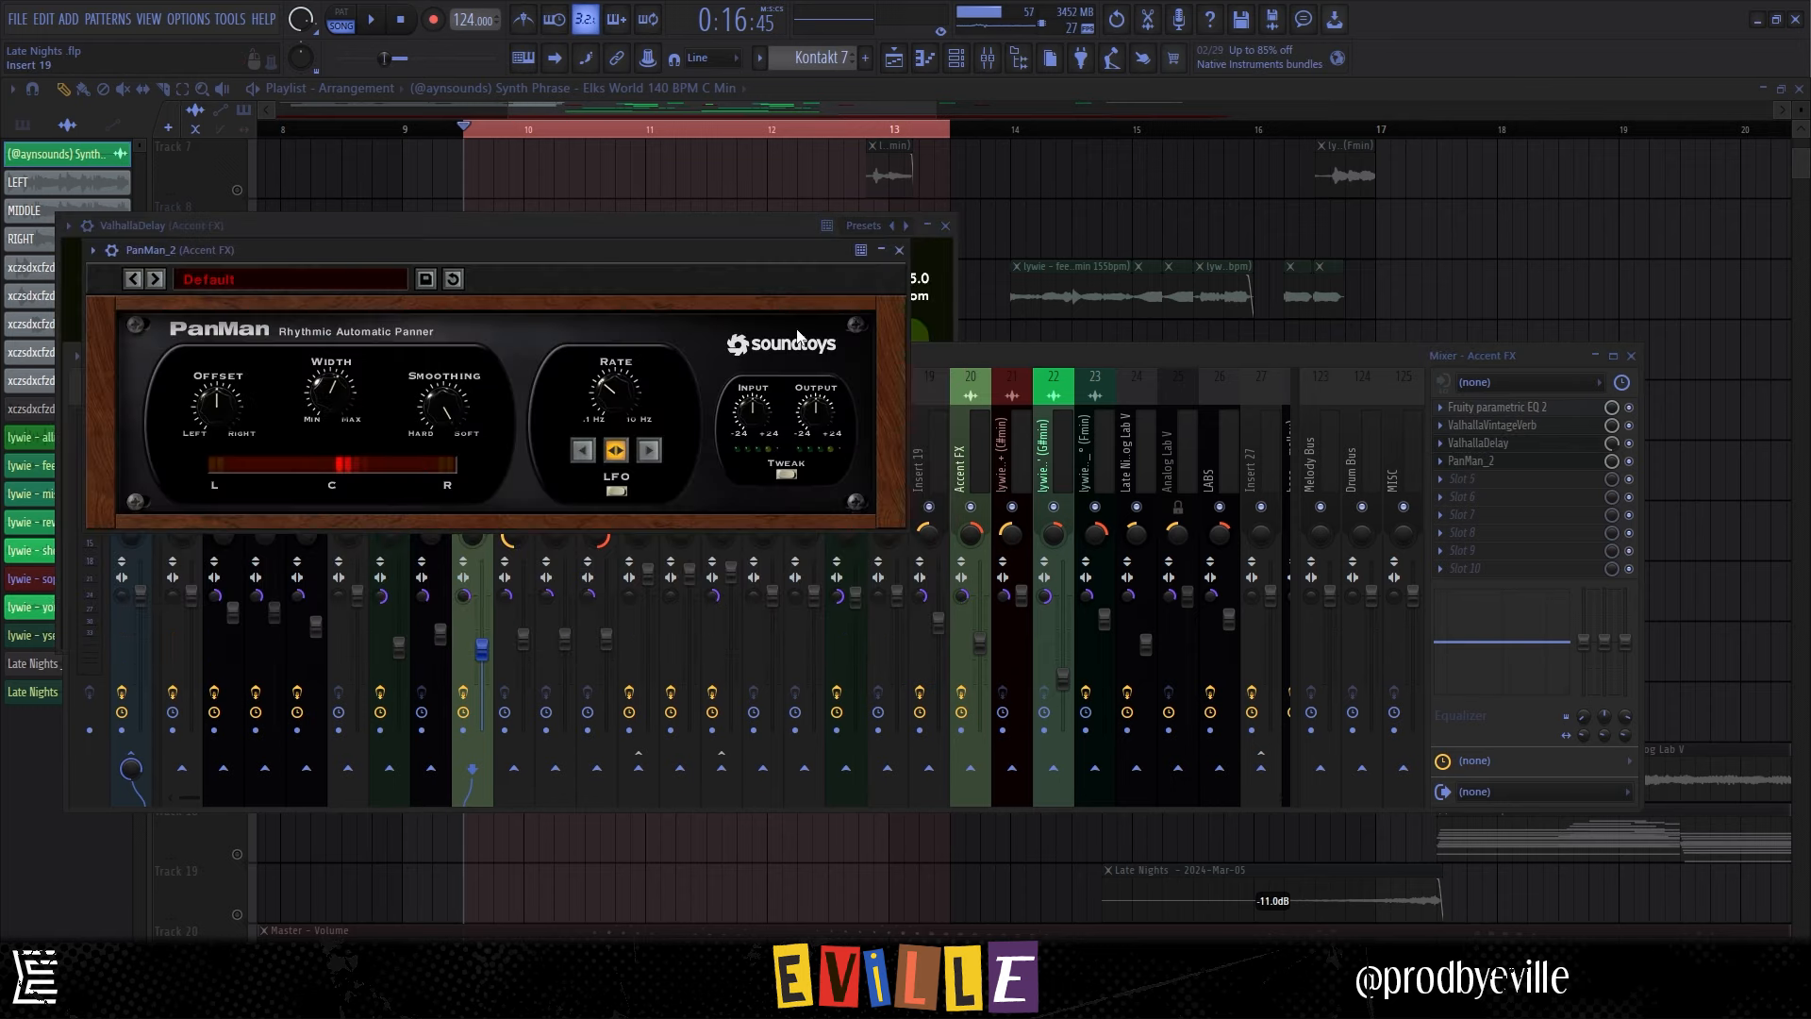
{"action": "right_click", "coordinate": [663, 142]}
{"action": "key", "text": "space"}
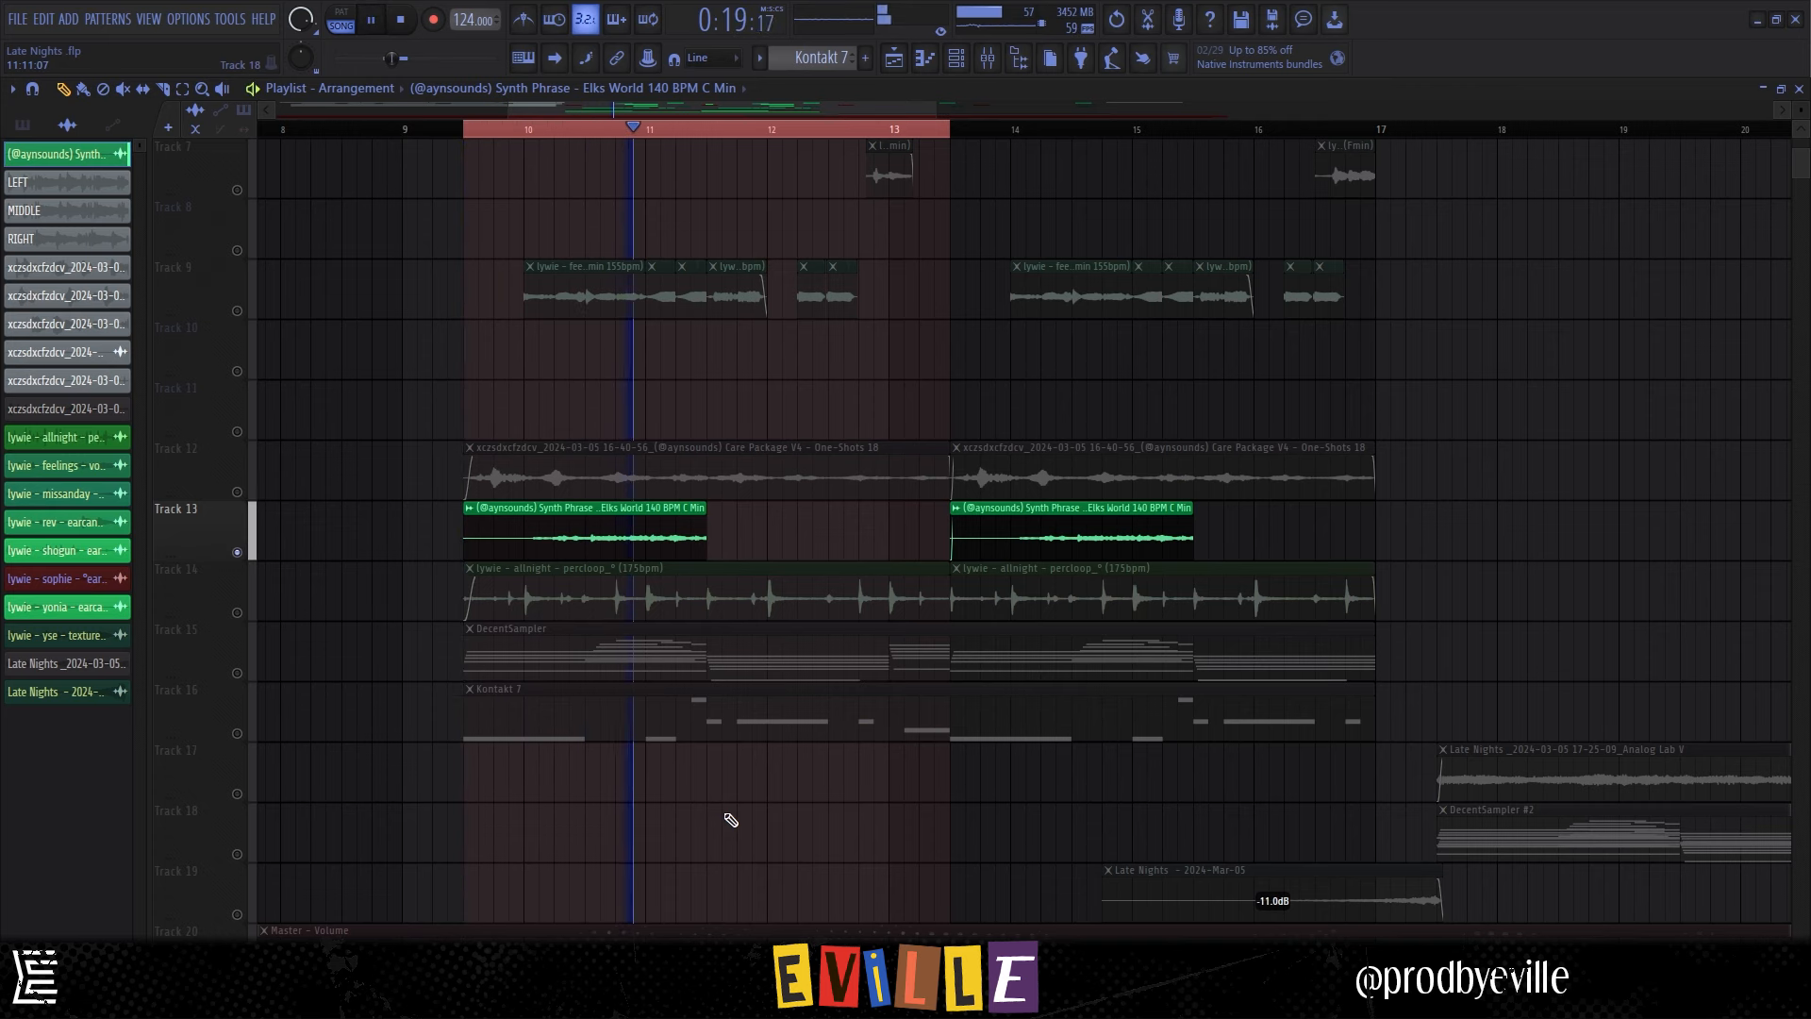
{"action": "key", "text": "space"}
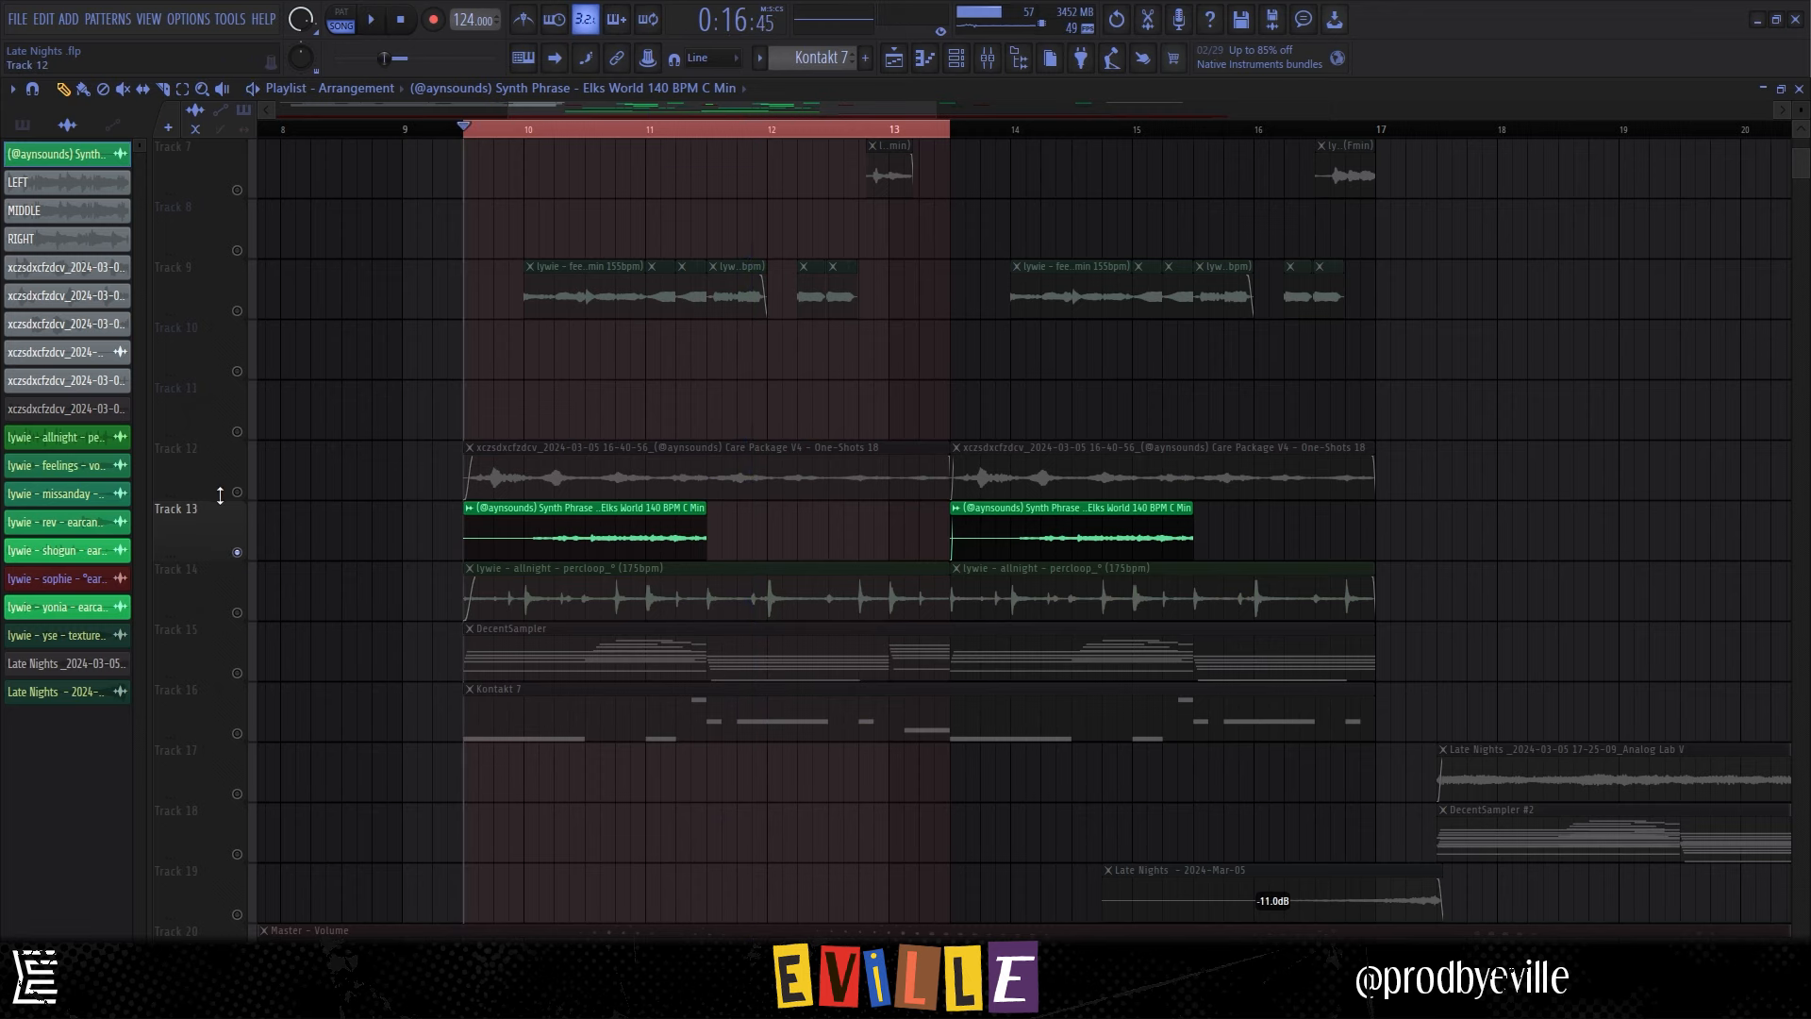
Inspect the feelings vocal clip's settings on Track 9 and its Insert 19 effects, including Little AlterBoy, and play it back soloed.
{"action": "scroll", "coordinate": [354, 532], "scroll_direction": "up", "scroll_amount": 4}
{"action": "double_click", "coordinate": [535, 538]}
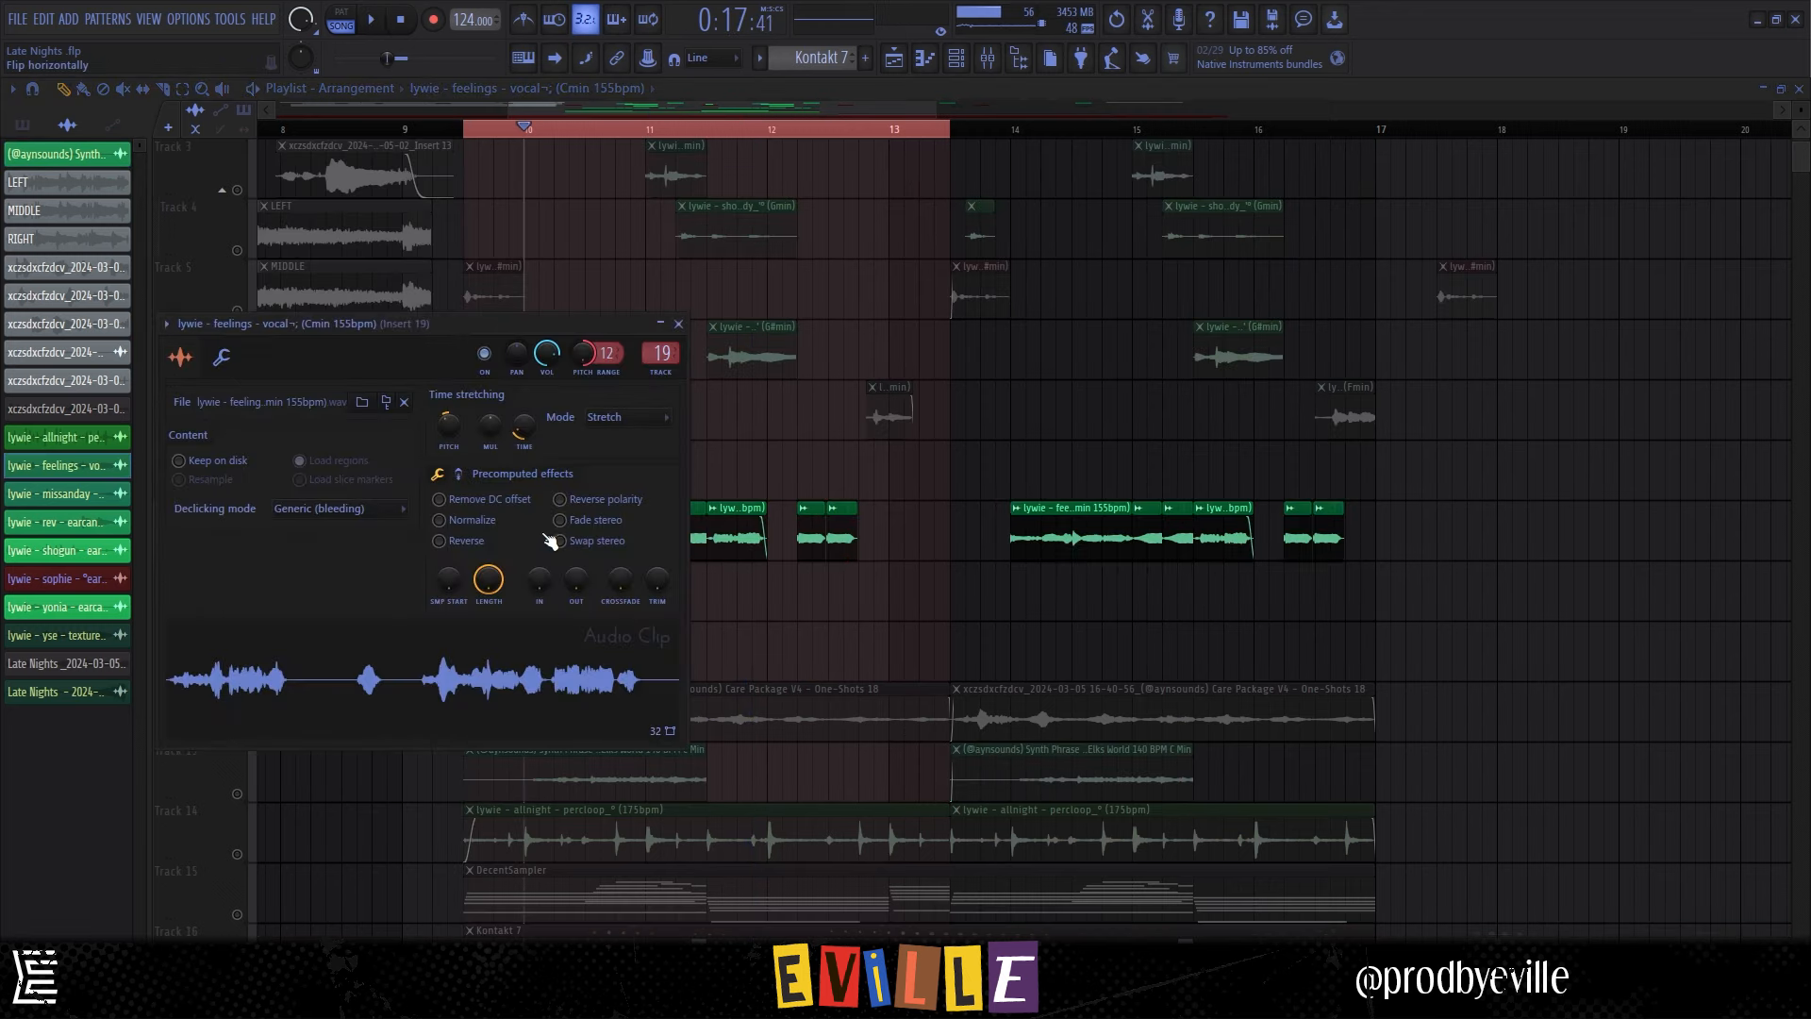
{"action": "key", "text": "F9"}
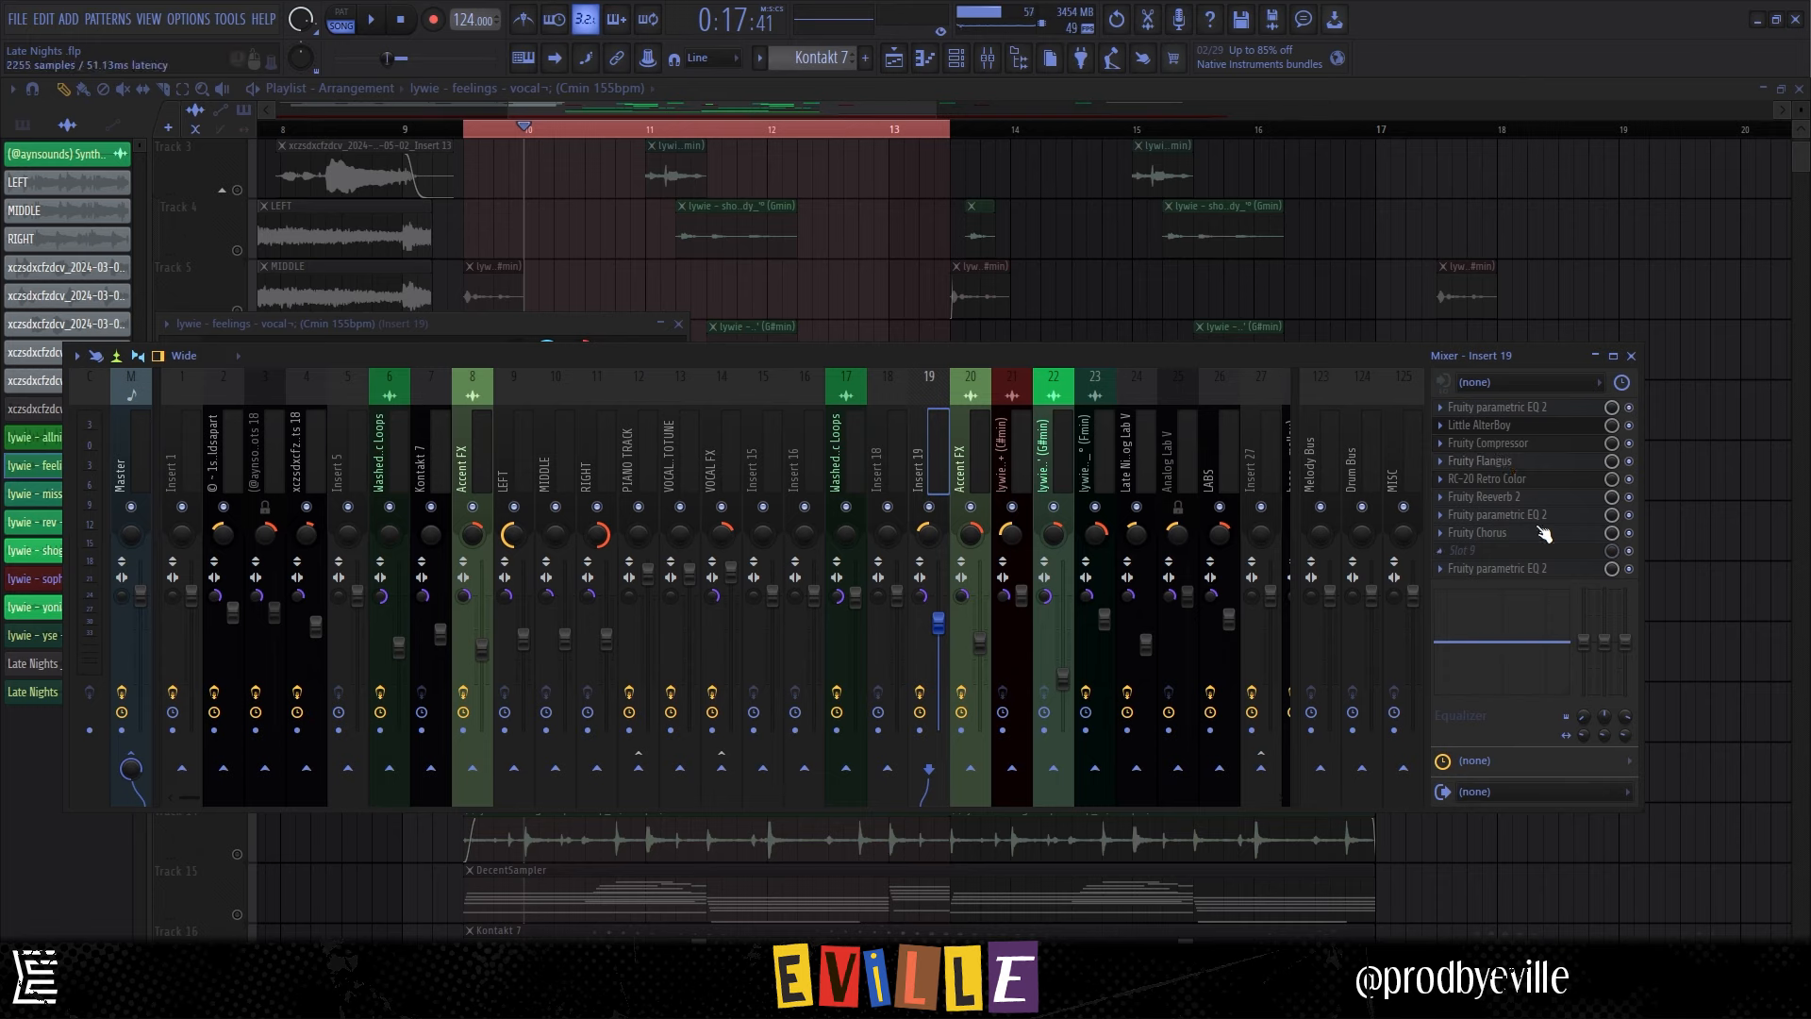
{"action": "left_click", "coordinate": [1479, 424]}
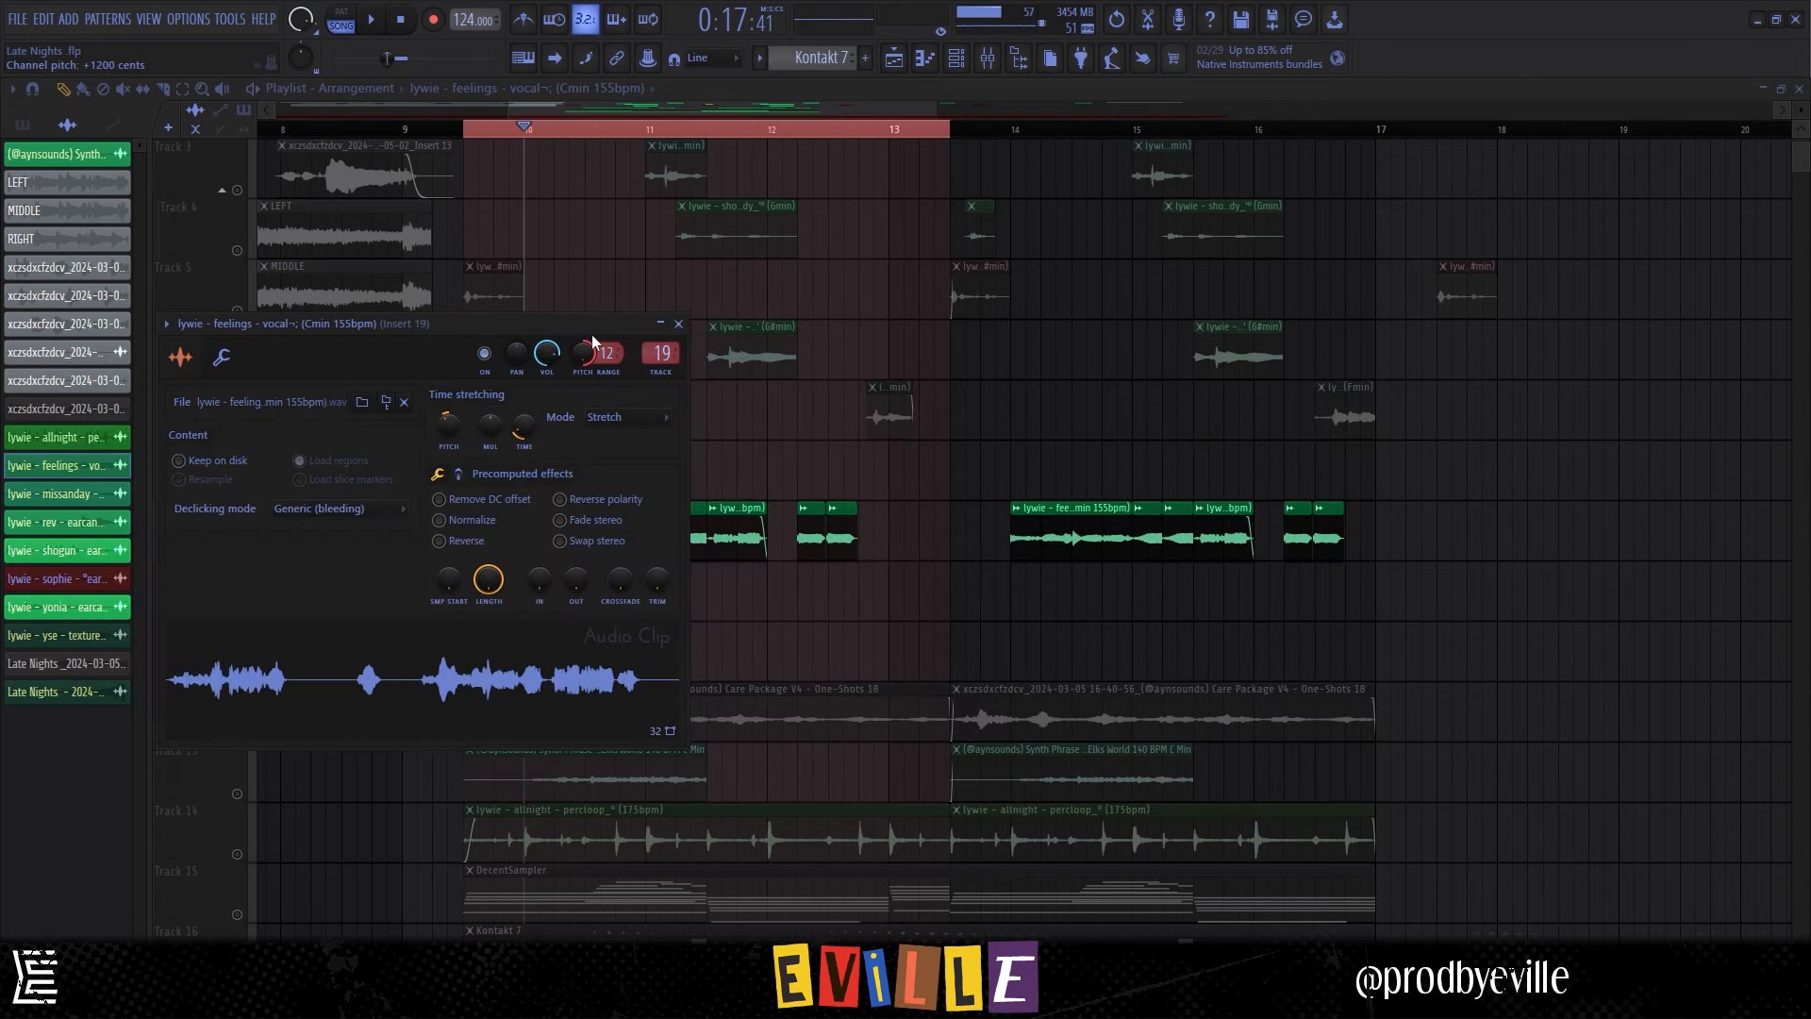
{"action": "left_click", "coordinate": [679, 325]}
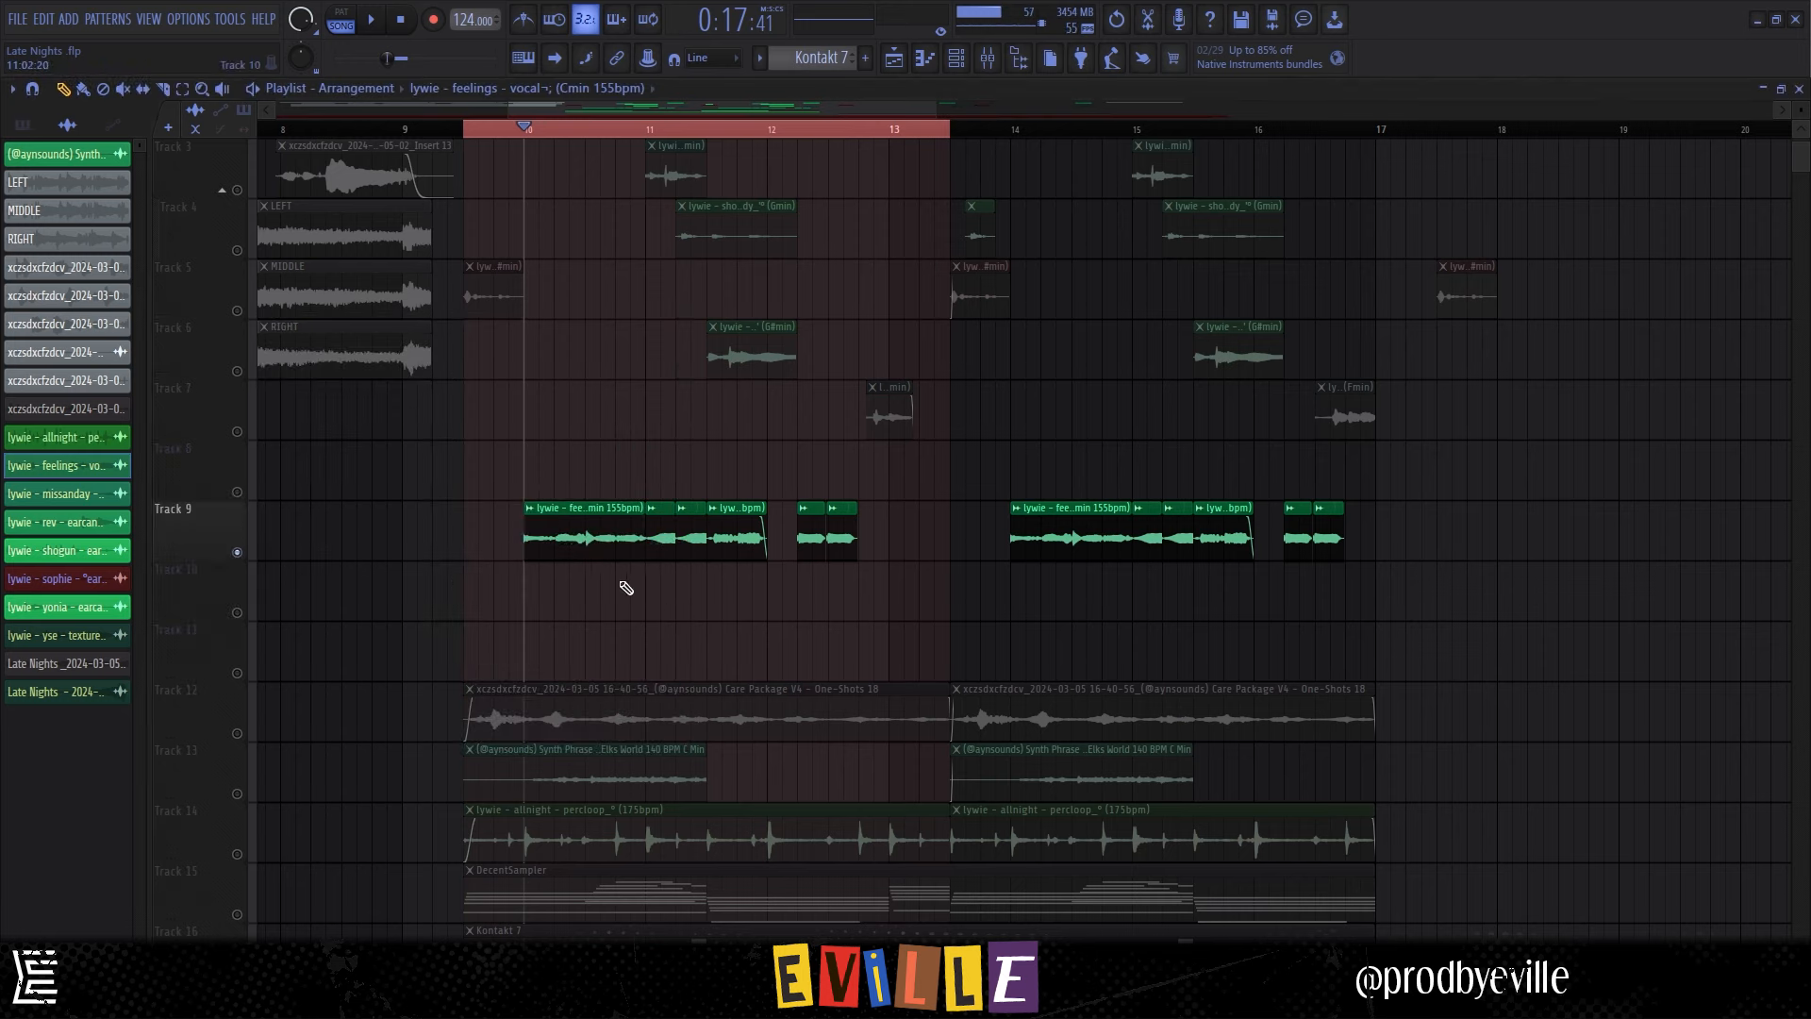
{"action": "key", "text": "space"}
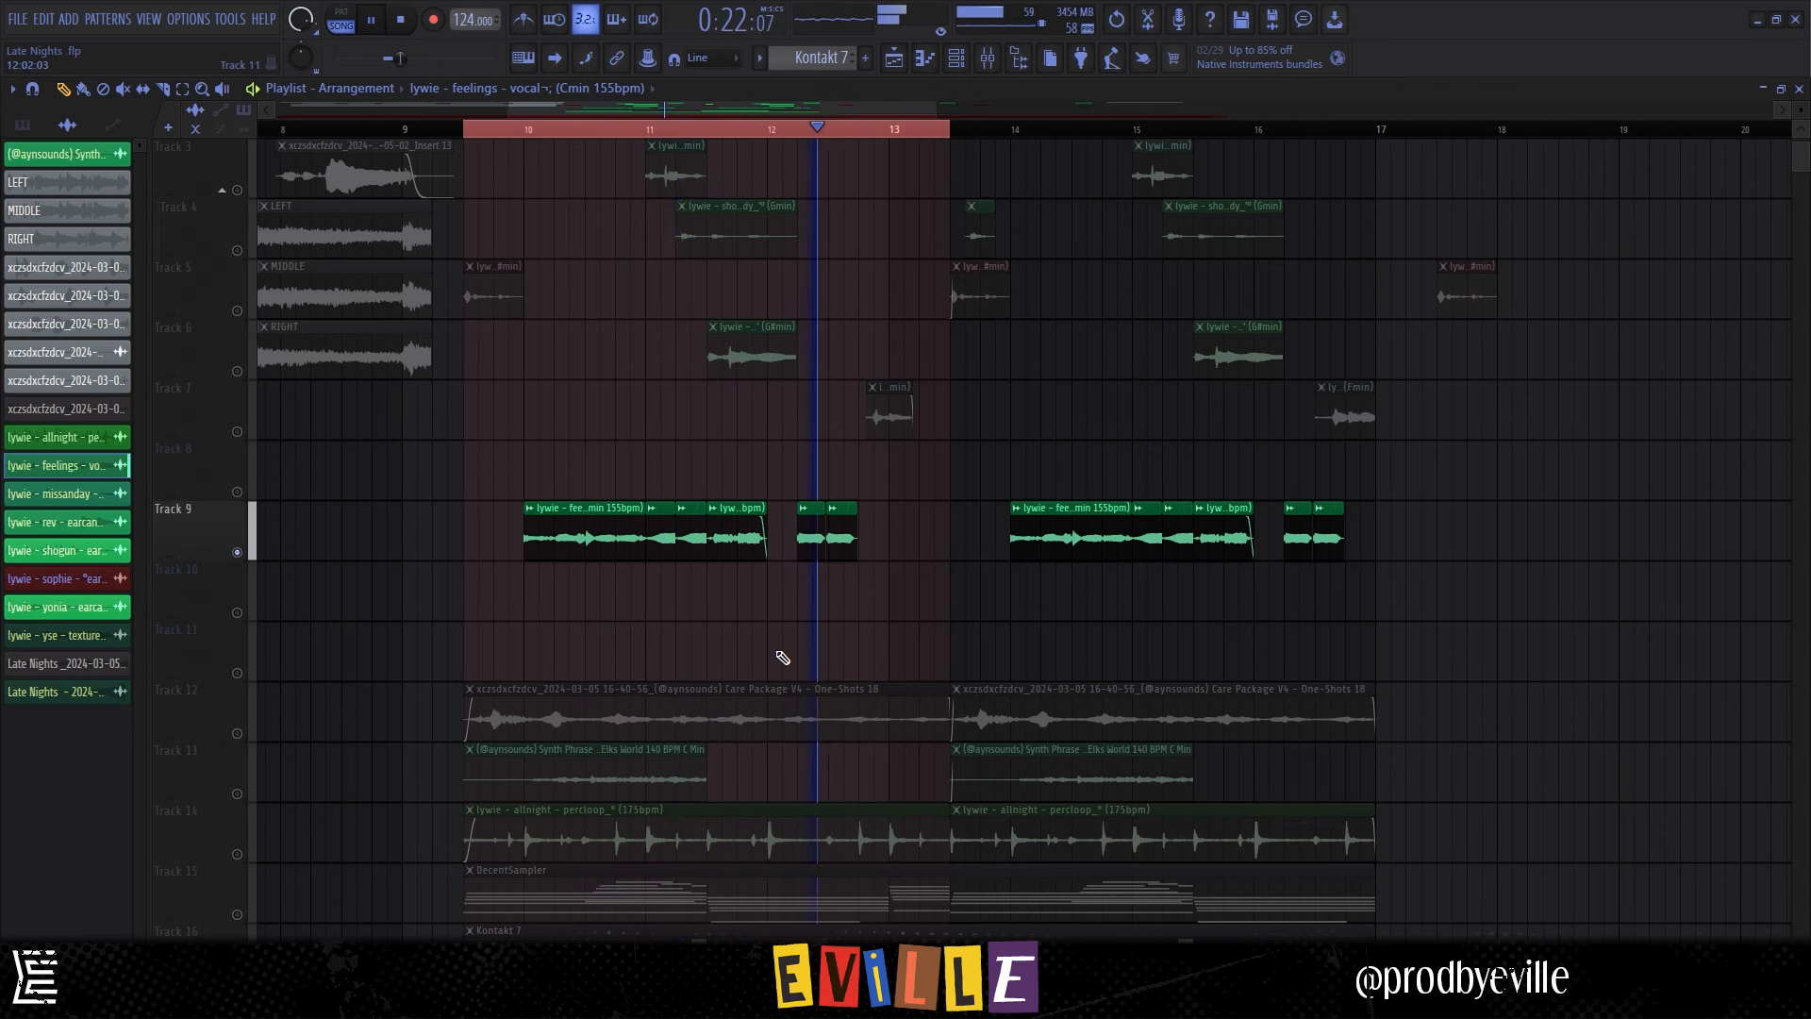
{"action": "key", "text": "space"}
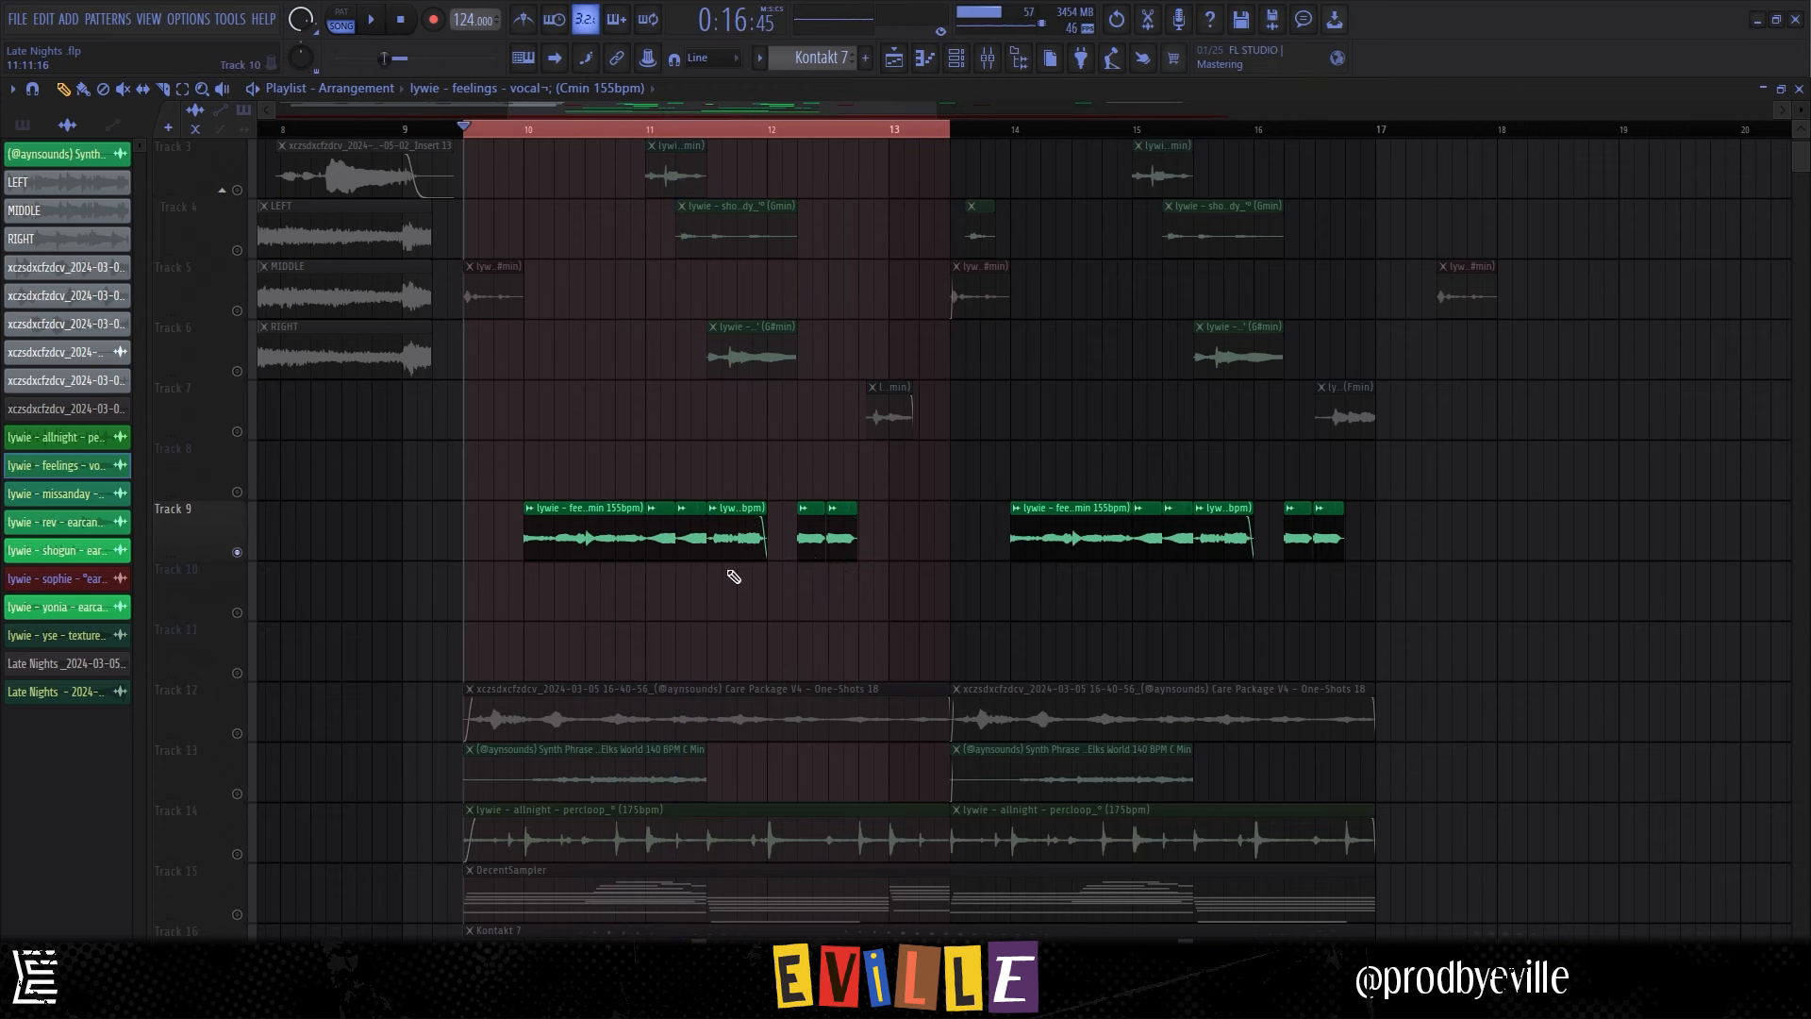
Play back the one-shot clips on Tracks 2 to 7 on their own, and the full arrangement from around bar 9.
{"action": "scroll", "coordinate": [731, 579], "scroll_direction": "up", "scroll_amount": 2}
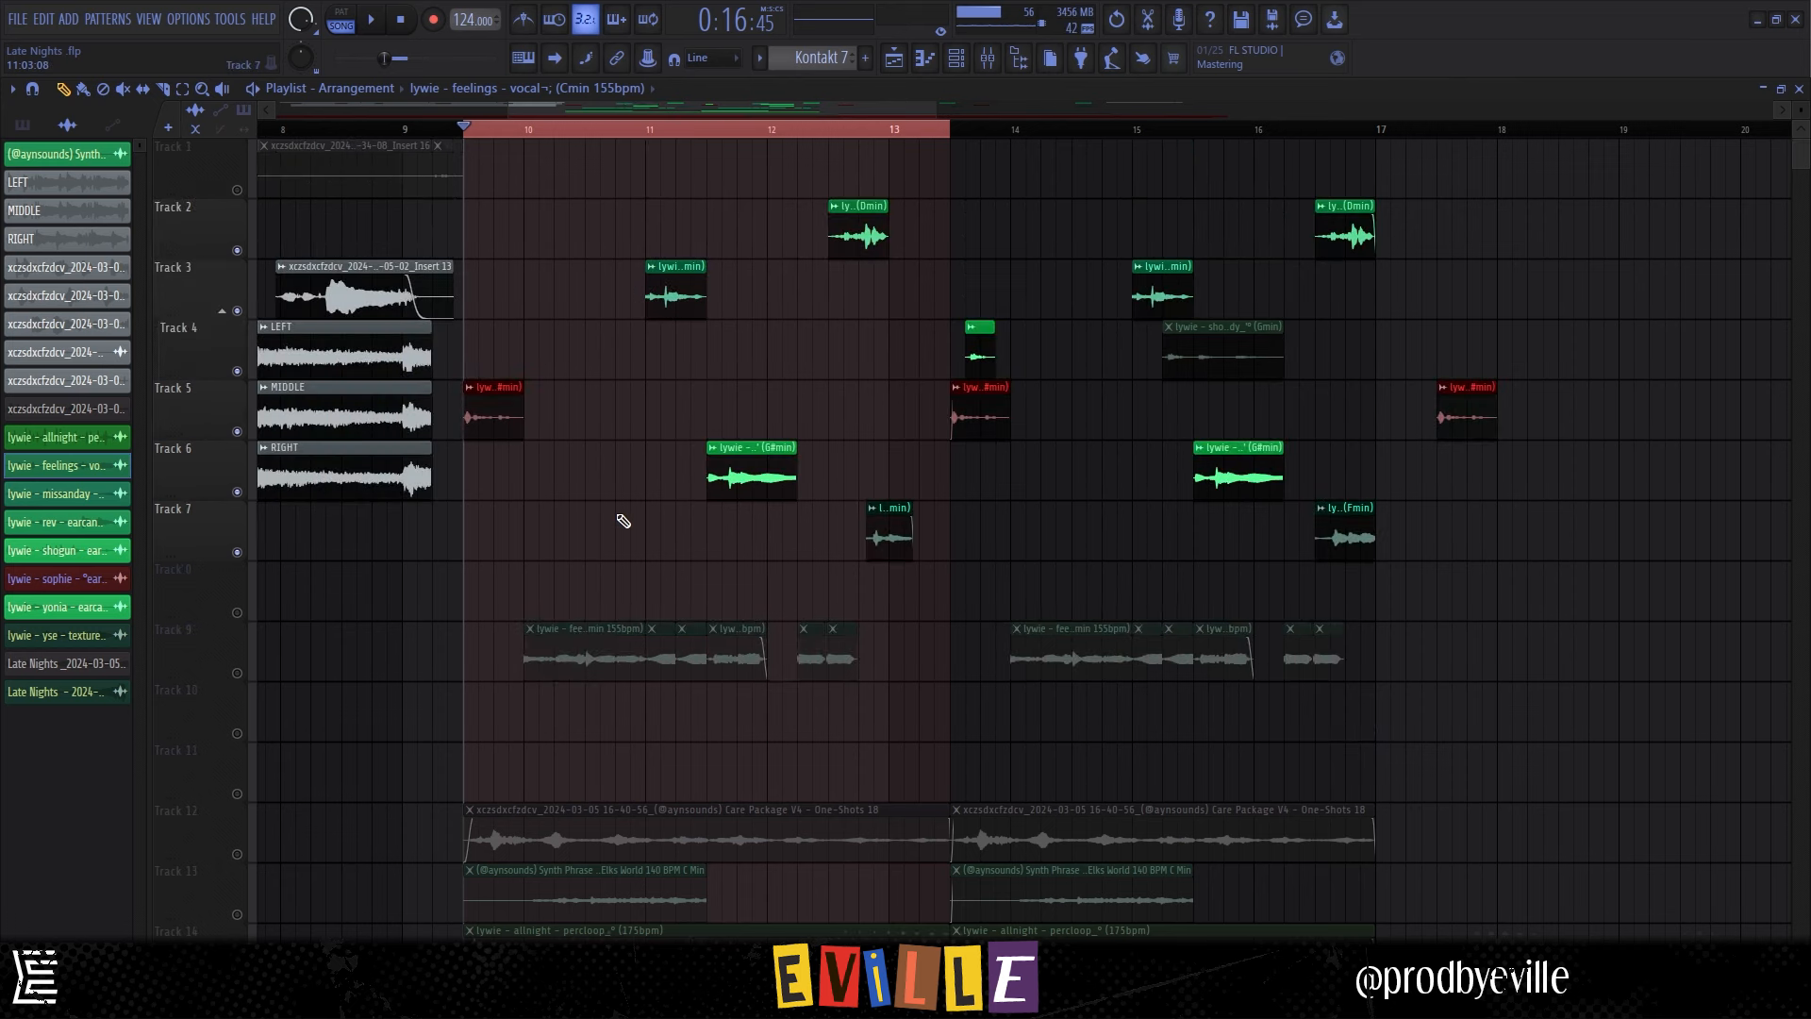
{"action": "key", "text": "space"}
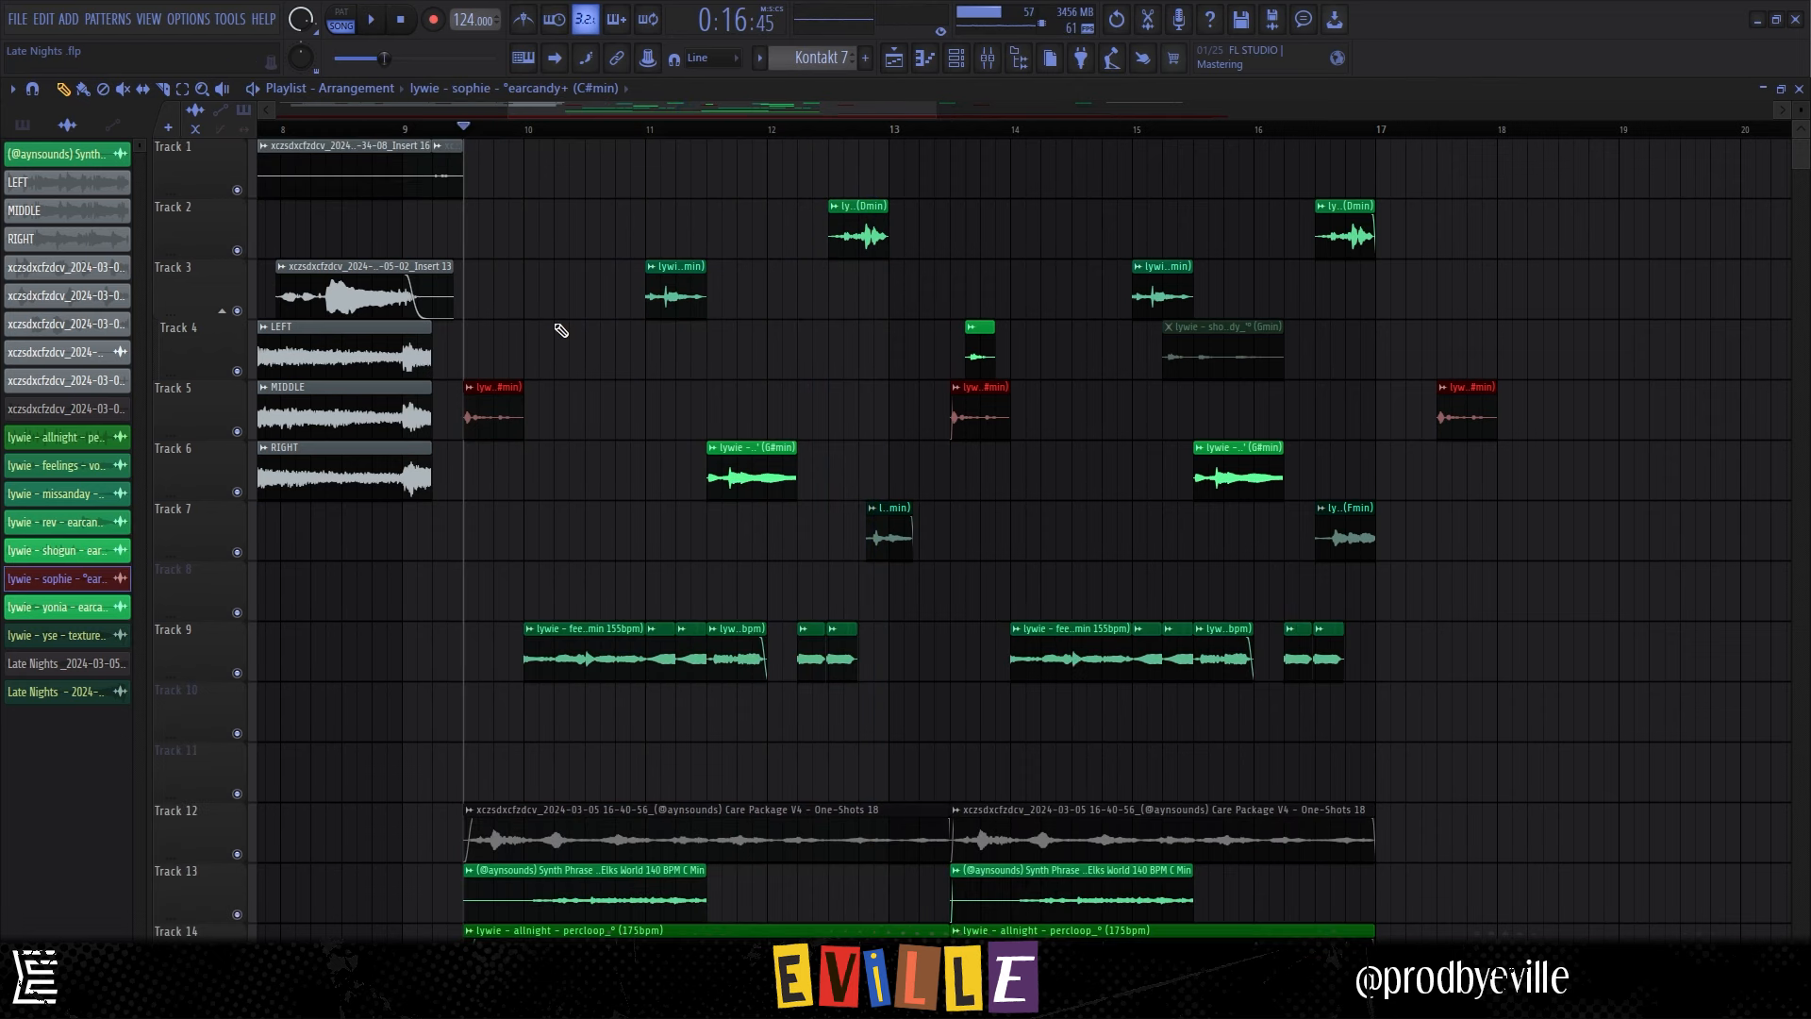
{"action": "scroll", "coordinate": [554, 132], "scroll_direction": "down", "scroll_amount": 5}
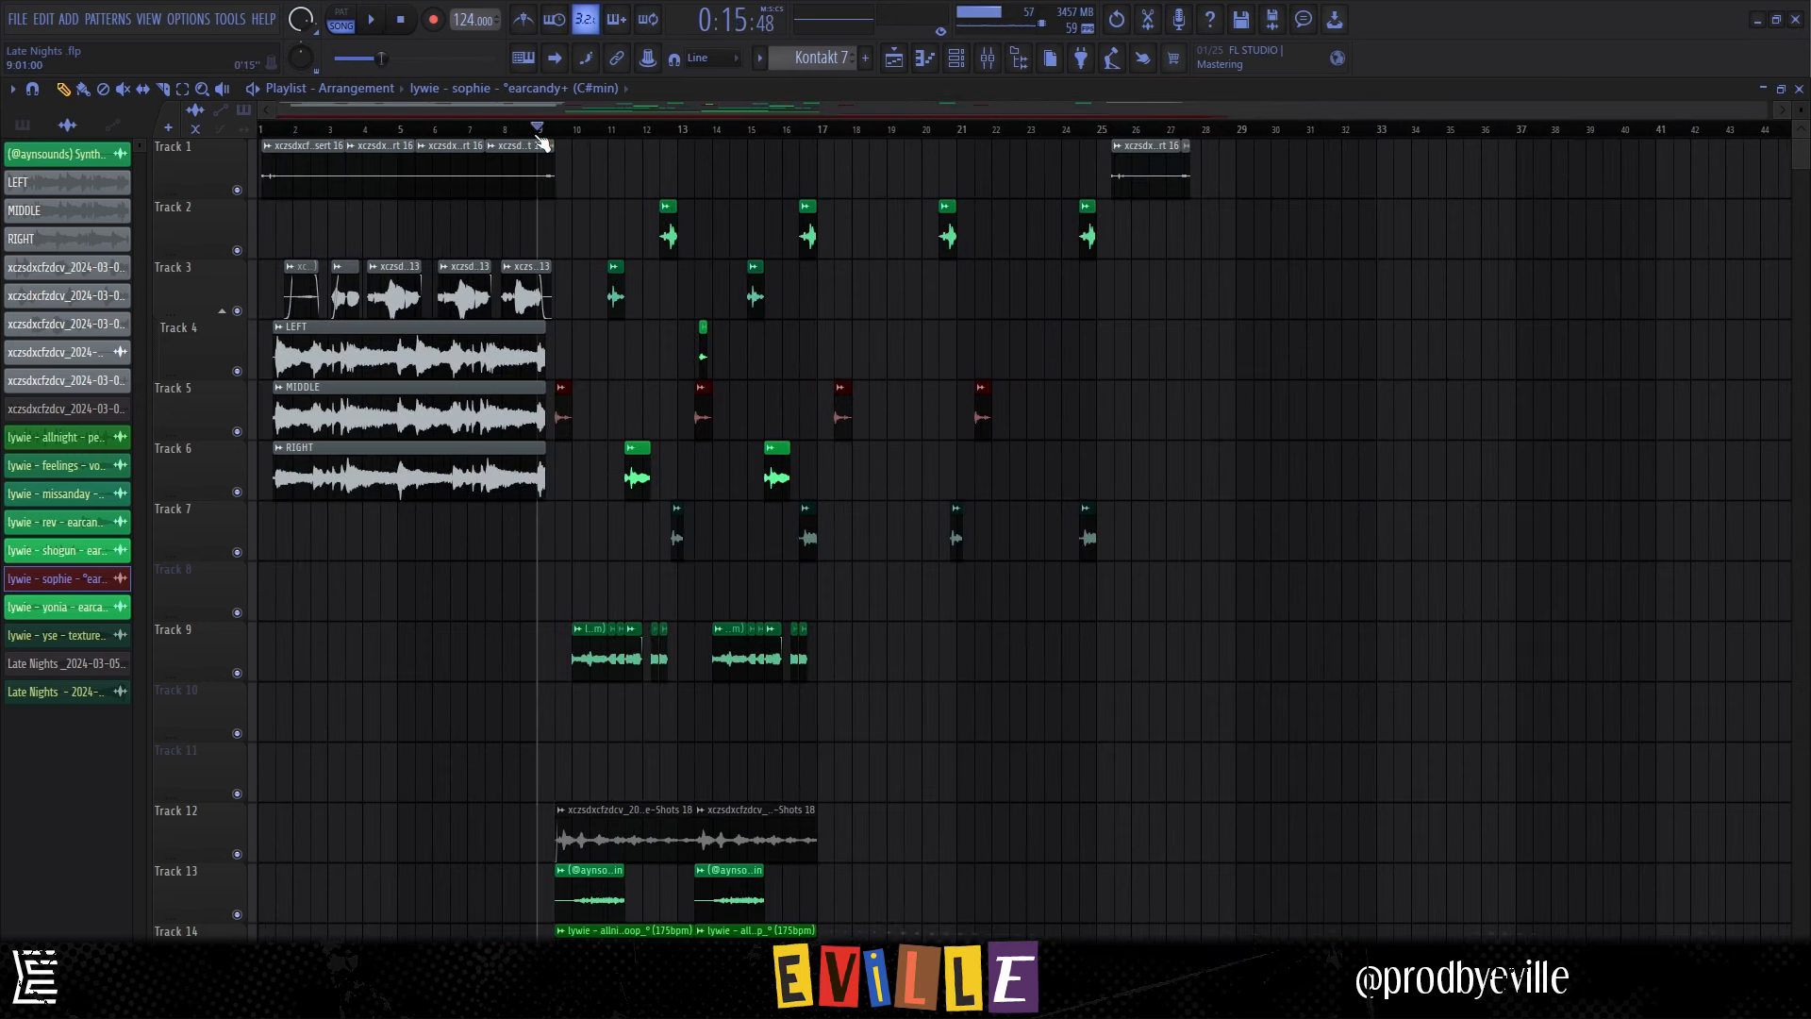
{"action": "key", "text": "space"}
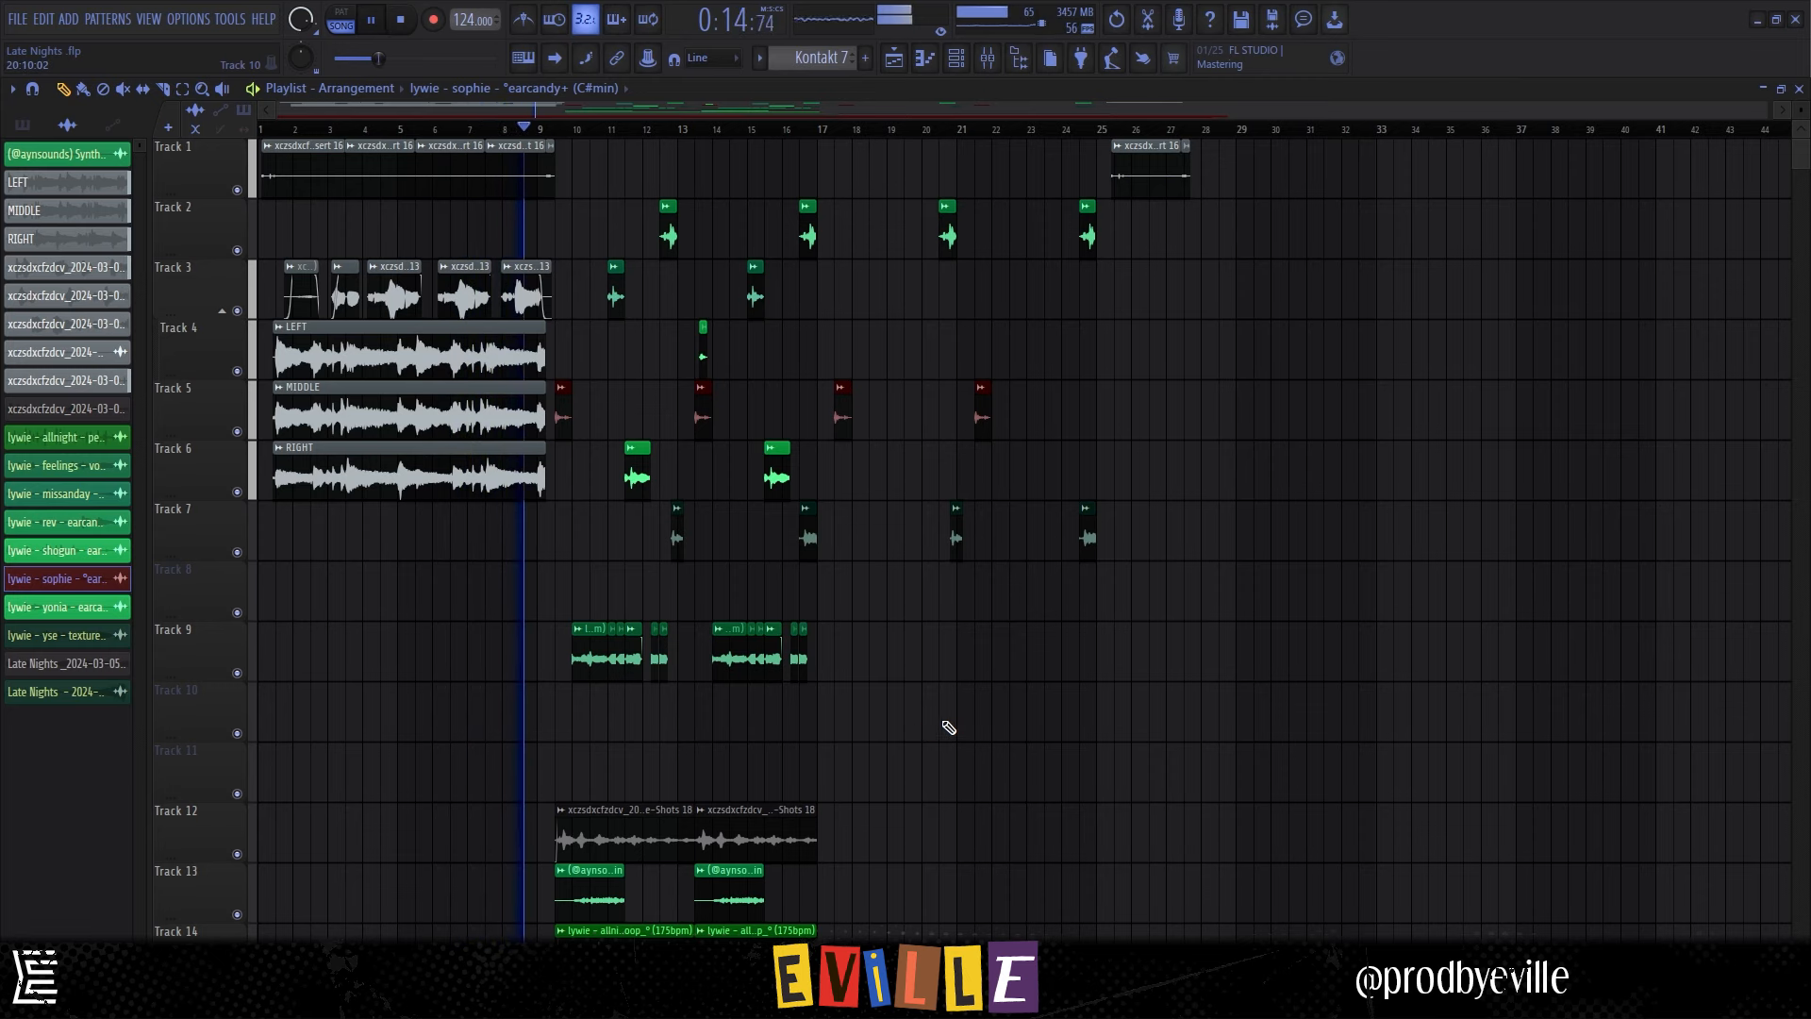
{"action": "scroll", "coordinate": [943, 721], "scroll_direction": "down", "scroll_amount": 4}
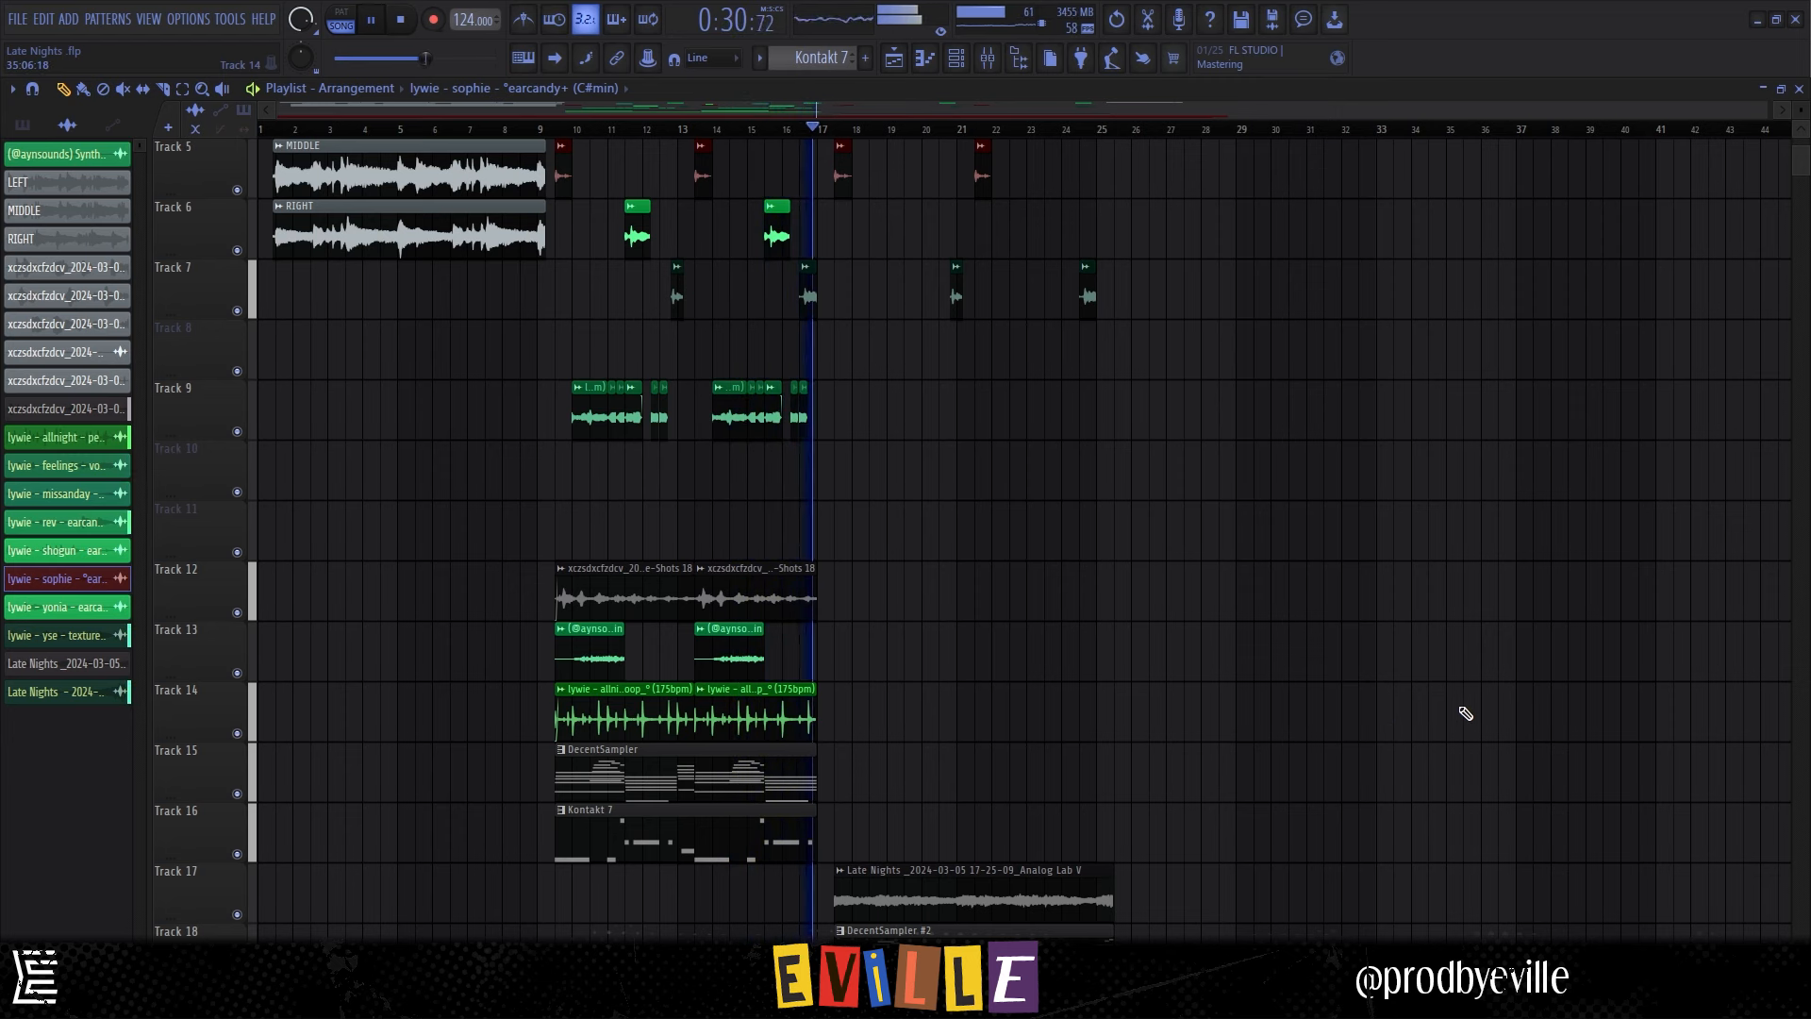
{"action": "key", "text": "space"}
Open the DecentSampler #2 pattern's Analog Lab V notes in the piano roll and check the Analog Lab V mixer track.
{"action": "scroll", "coordinate": [976, 638], "scroll_direction": "down", "scroll_amount": 2}
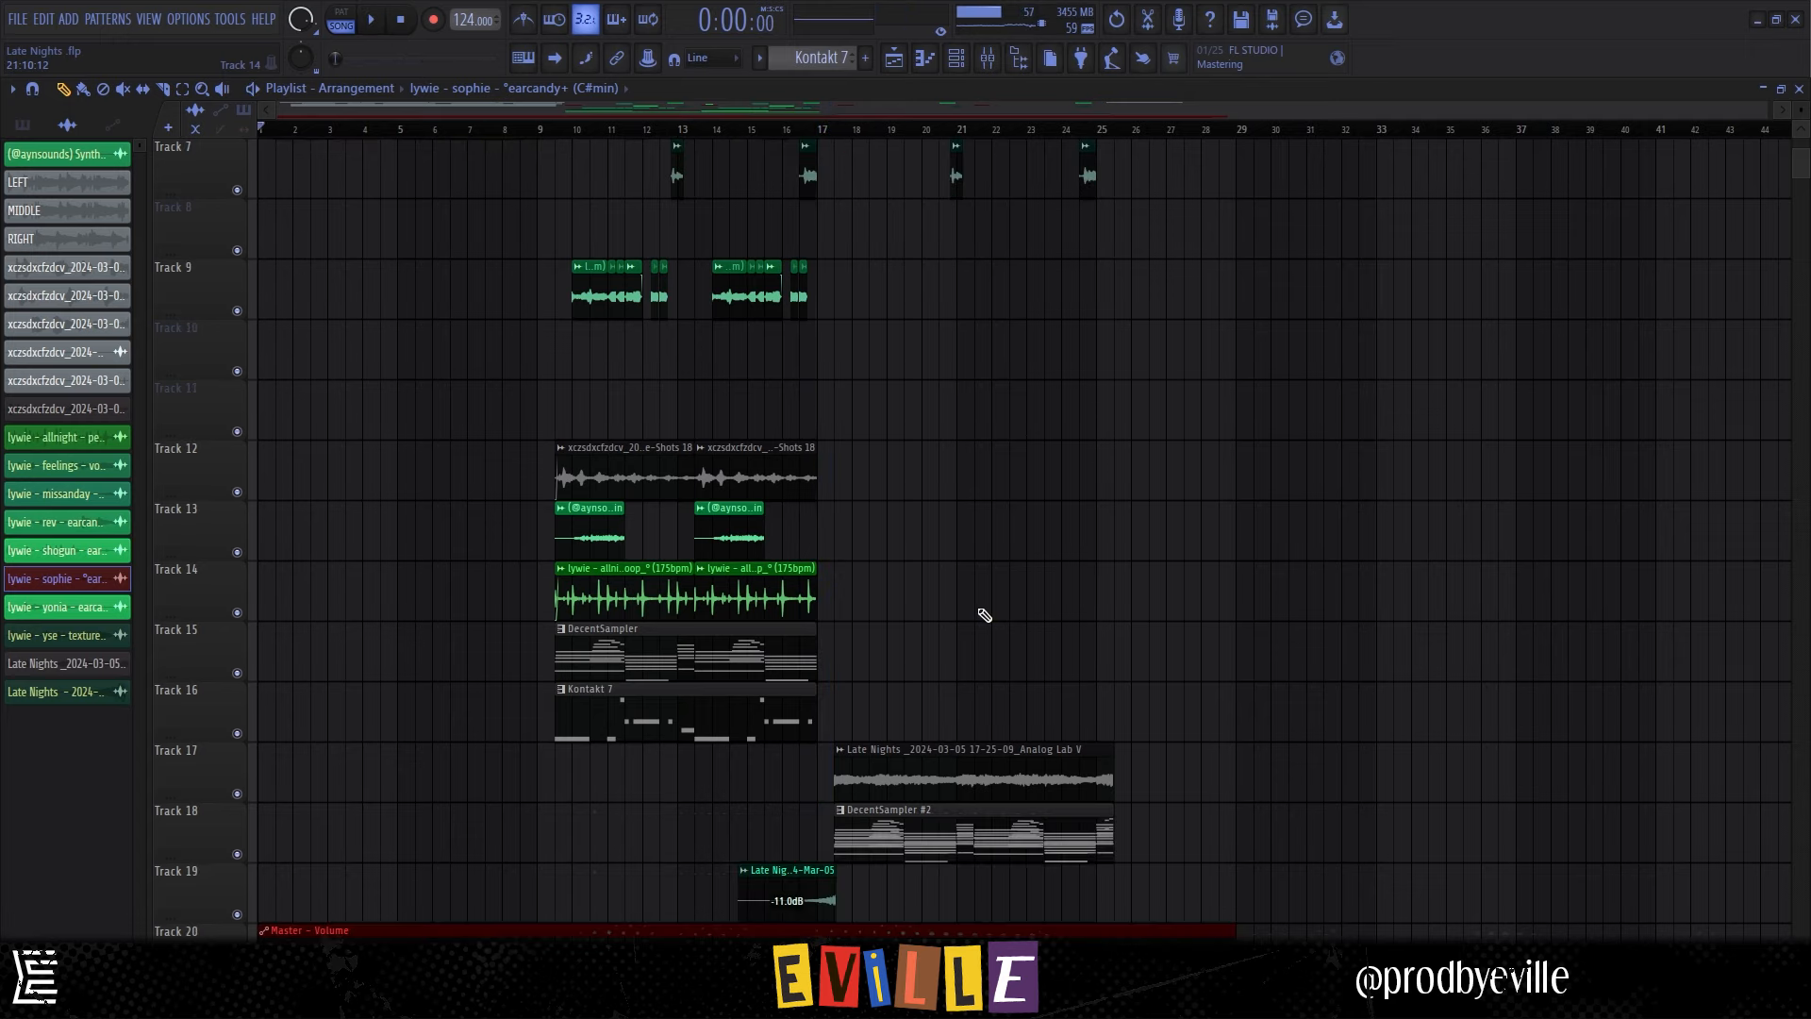
{"action": "scroll", "coordinate": [822, 624], "scroll_direction": "up", "scroll_amount": 4}
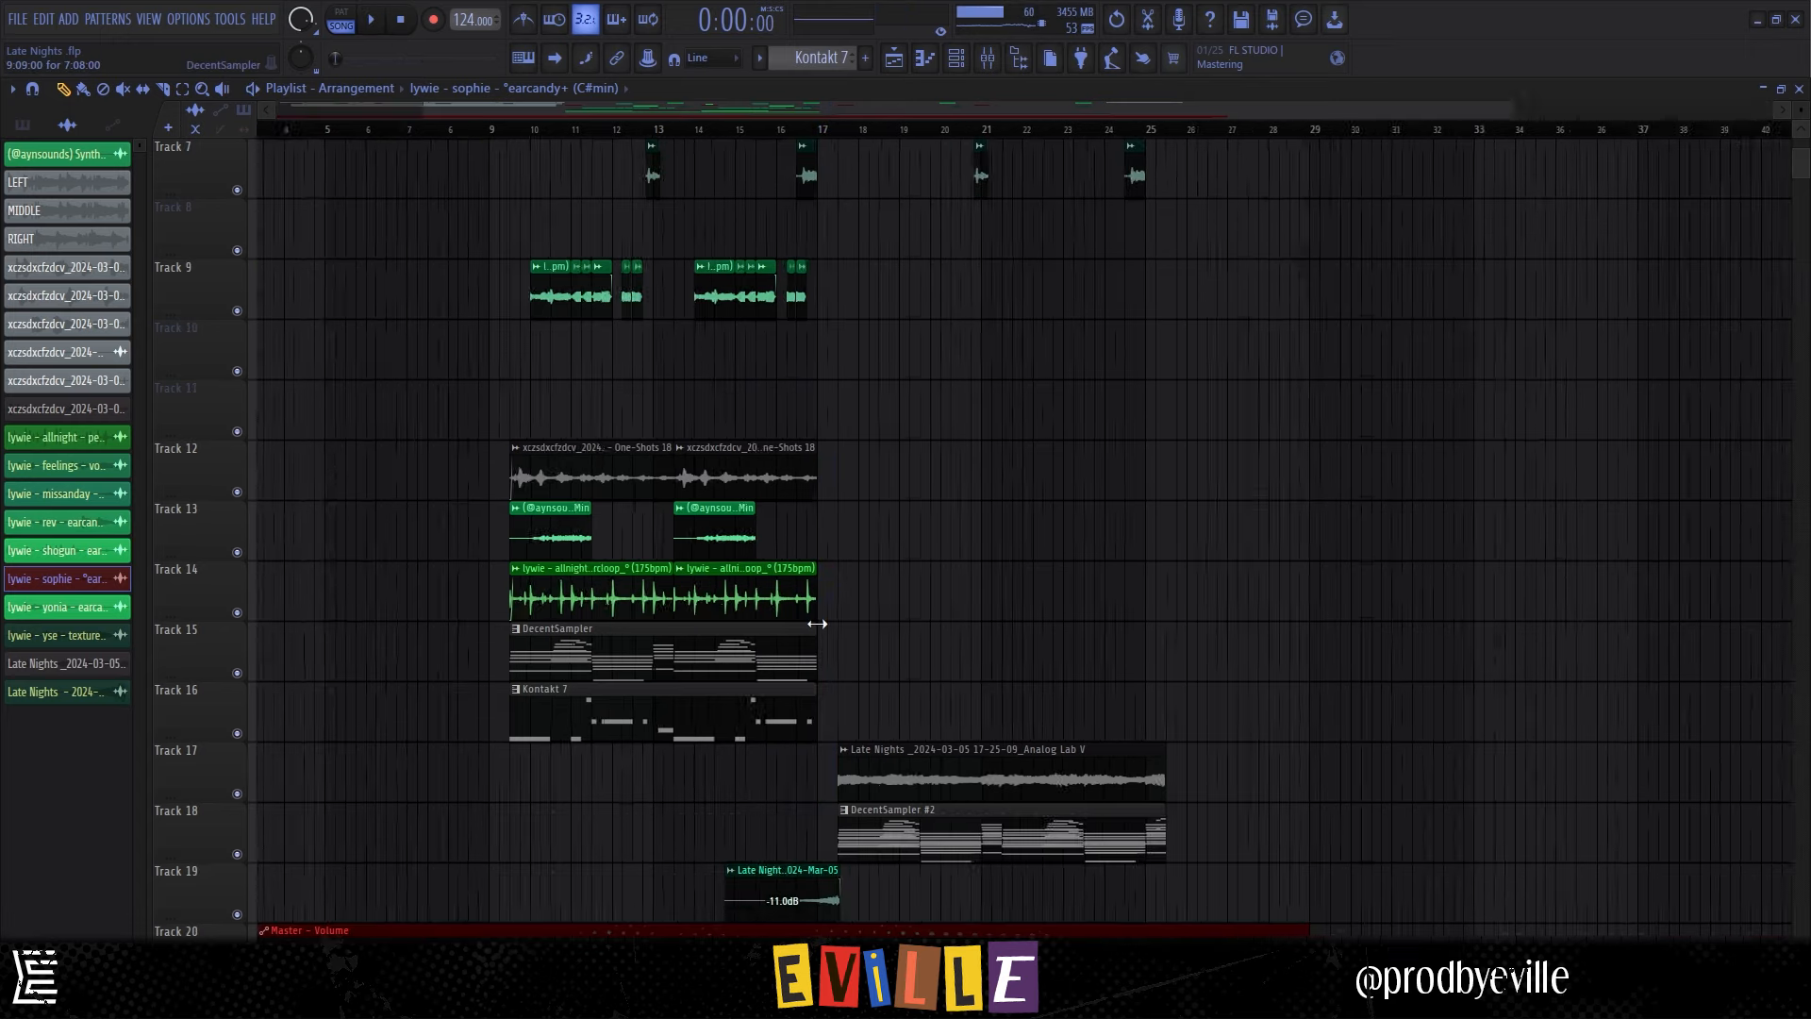
{"action": "double_click", "coordinate": [887, 835]}
{"action": "scroll", "coordinate": [622, 521], "scroll_direction": "down", "scroll_amount": 3}
{"action": "scroll", "coordinate": [622, 518], "scroll_direction": "up", "scroll_amount": 3}
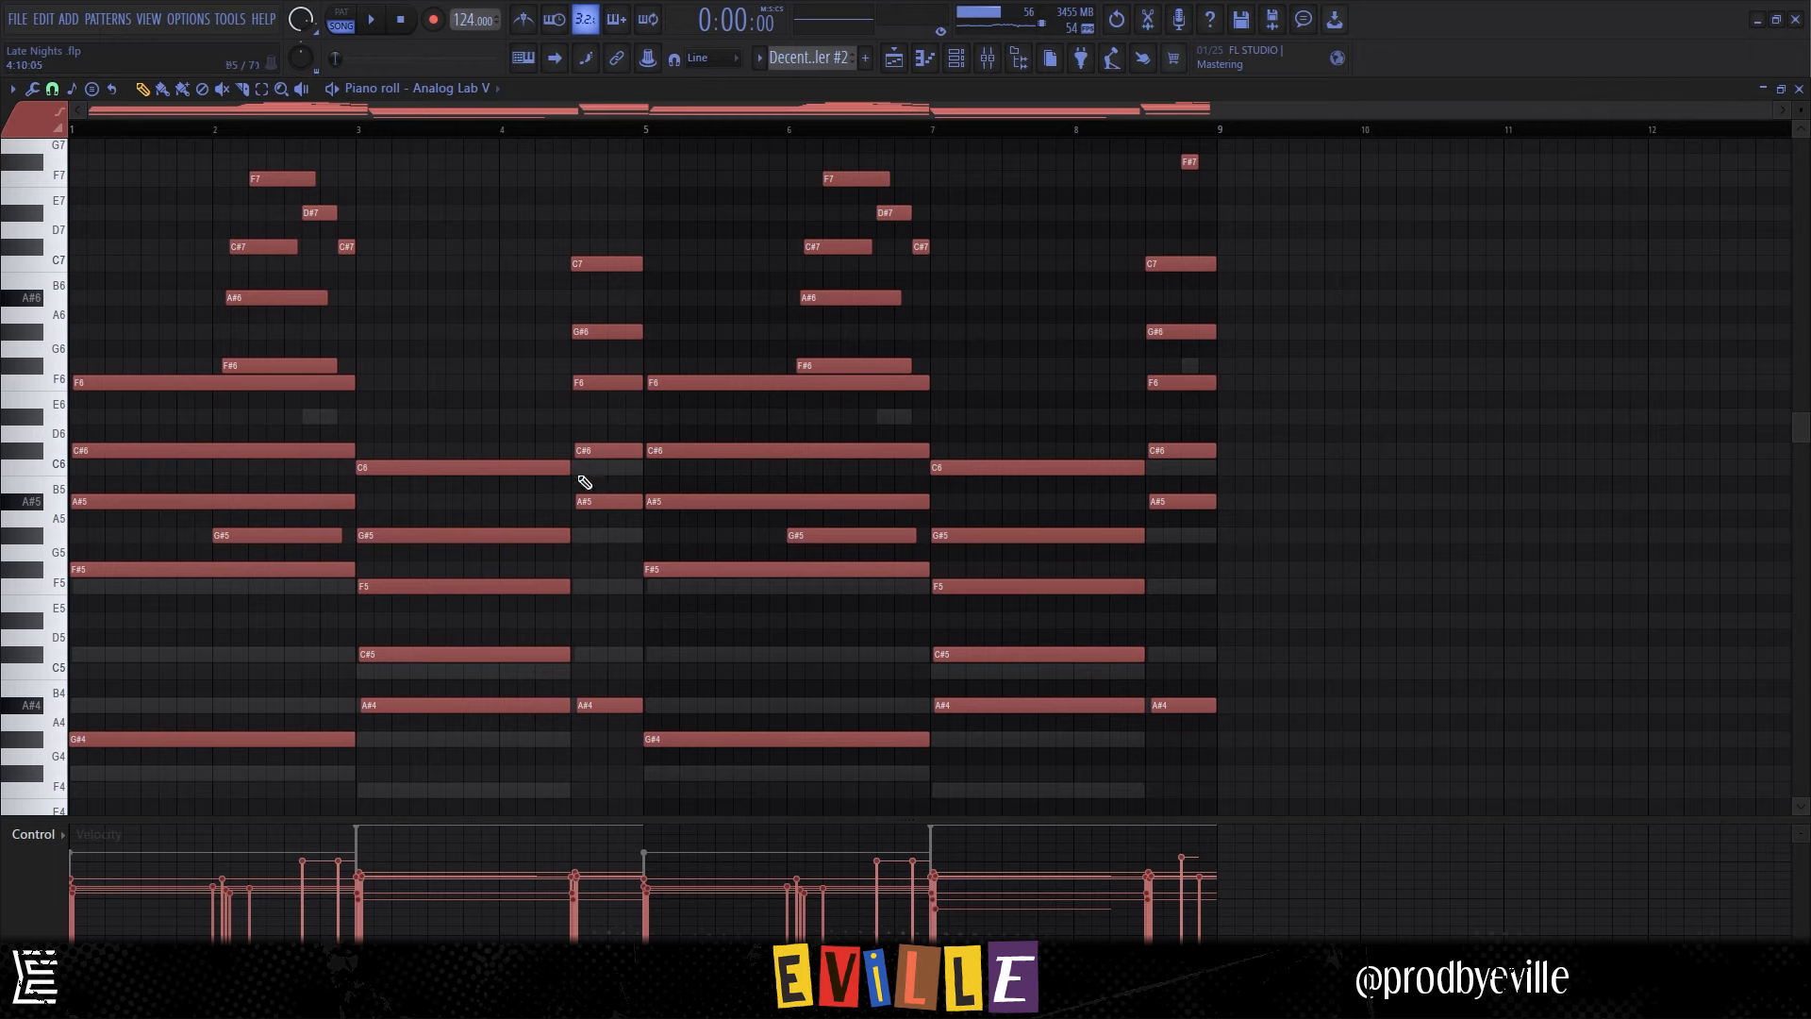
{"action": "left_click", "coordinate": [964, 60]}
{"action": "left_click", "coordinate": [382, 495]}
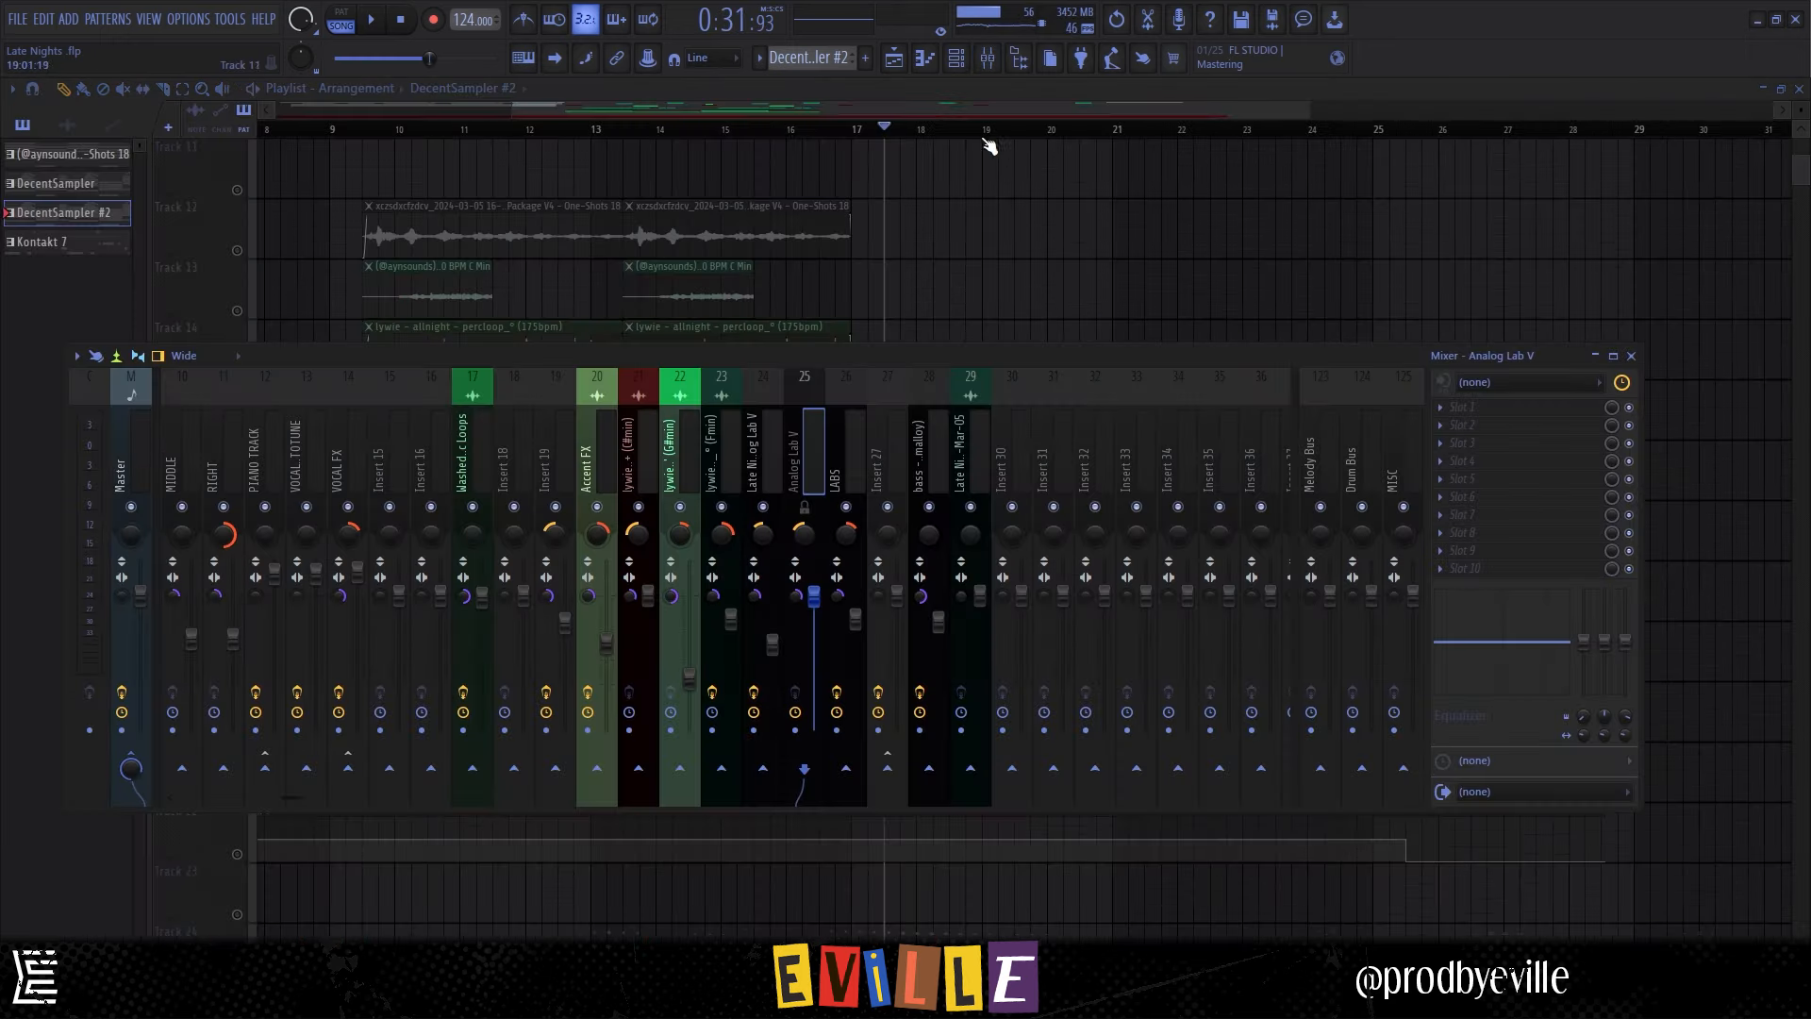
Play back the rendered Analog Lab V clip on Track 17 on its own from its start.
{"action": "key", "text": "F9"}
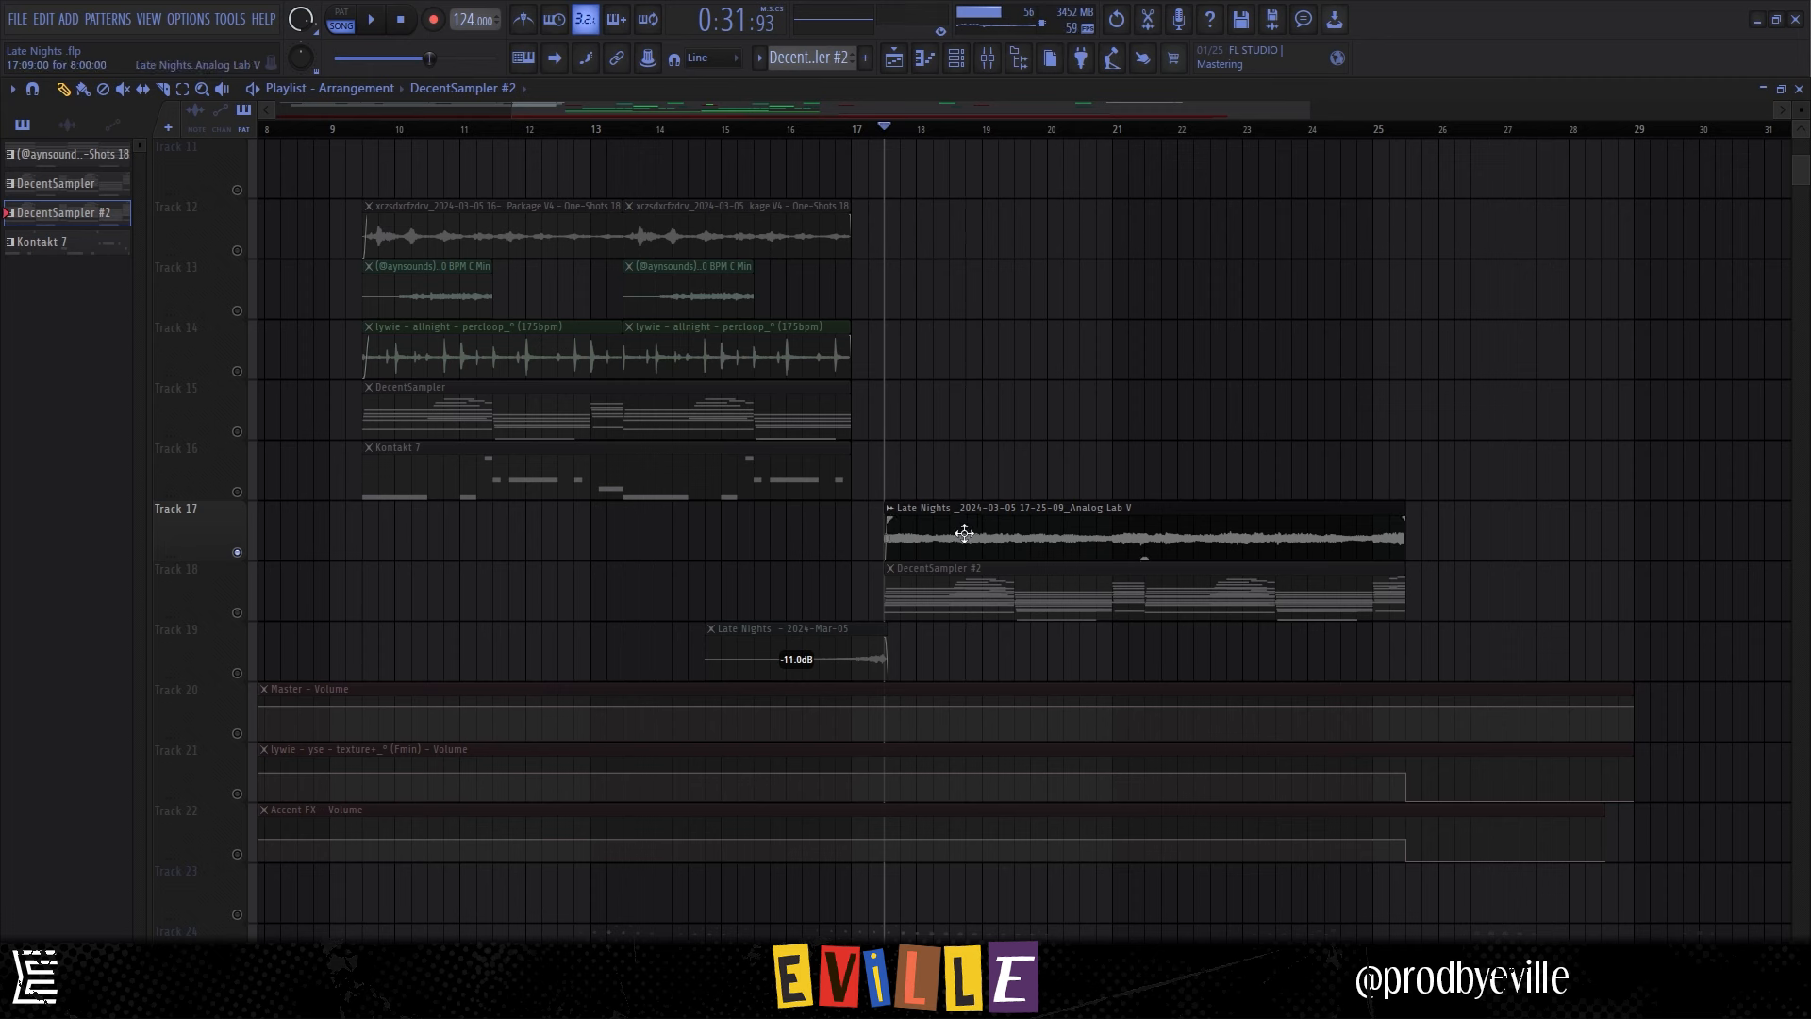
{"action": "key", "text": "space"}
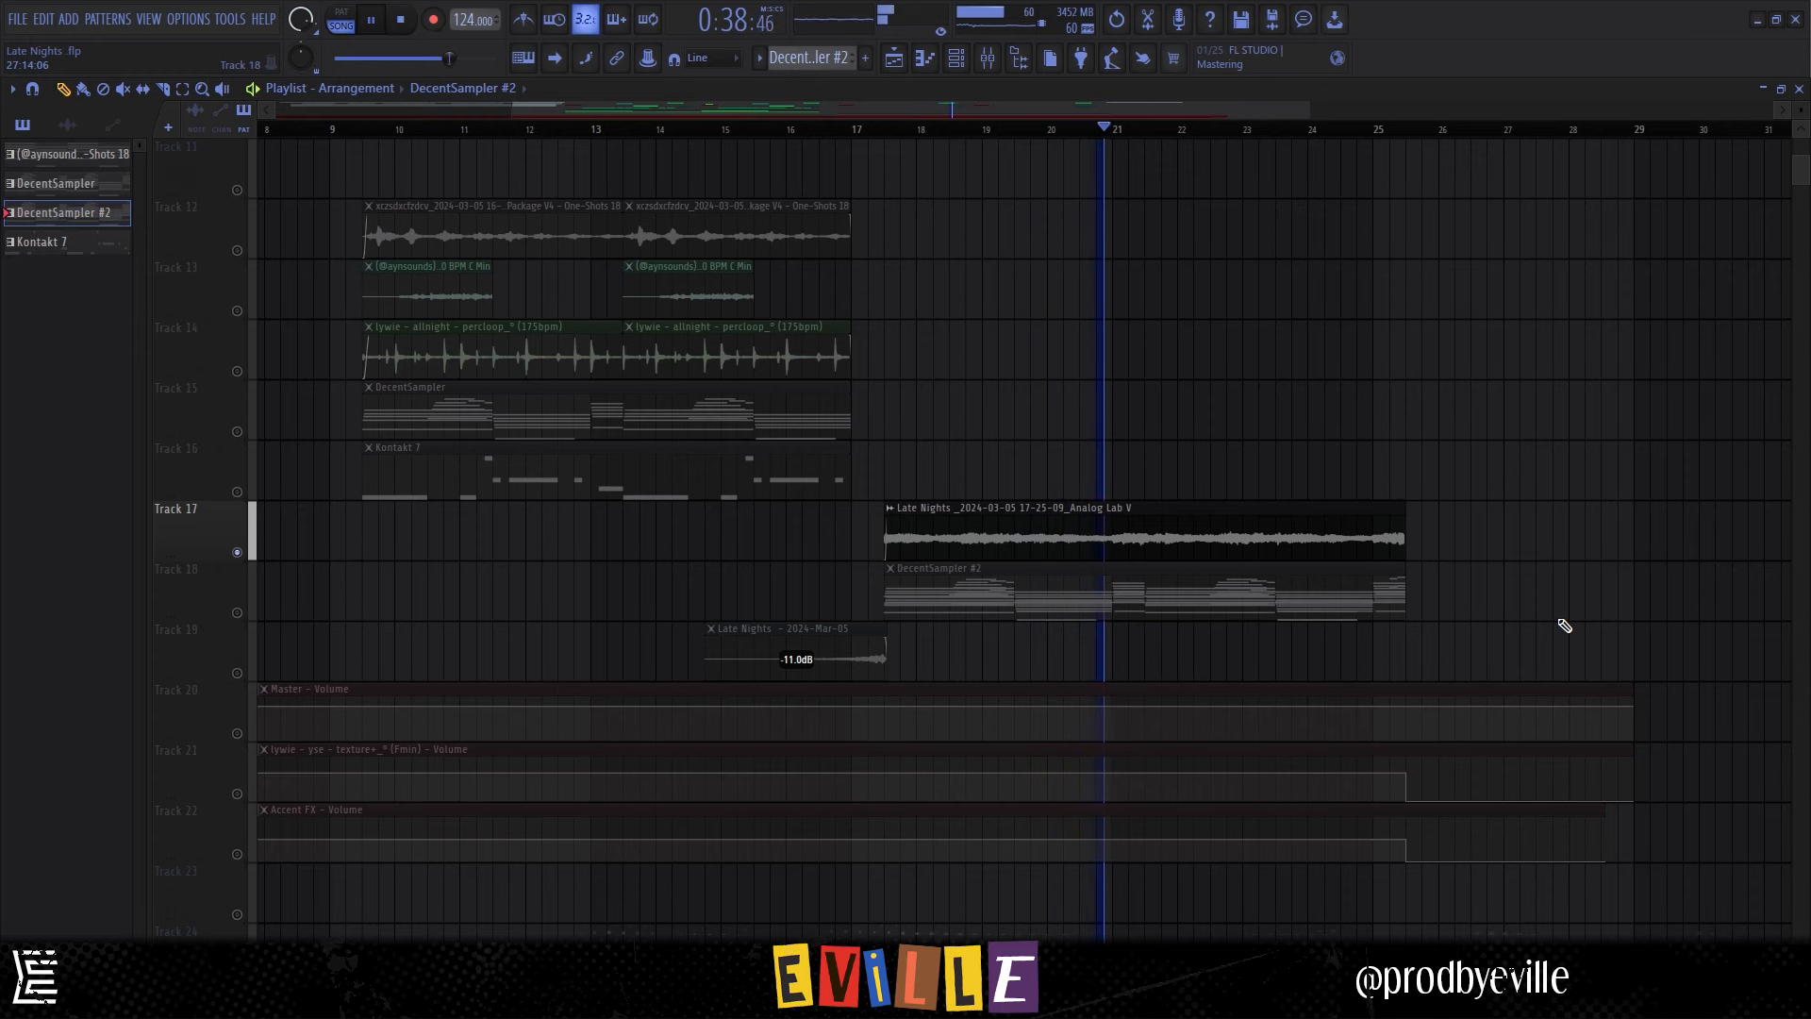
{"action": "key", "text": "space"}
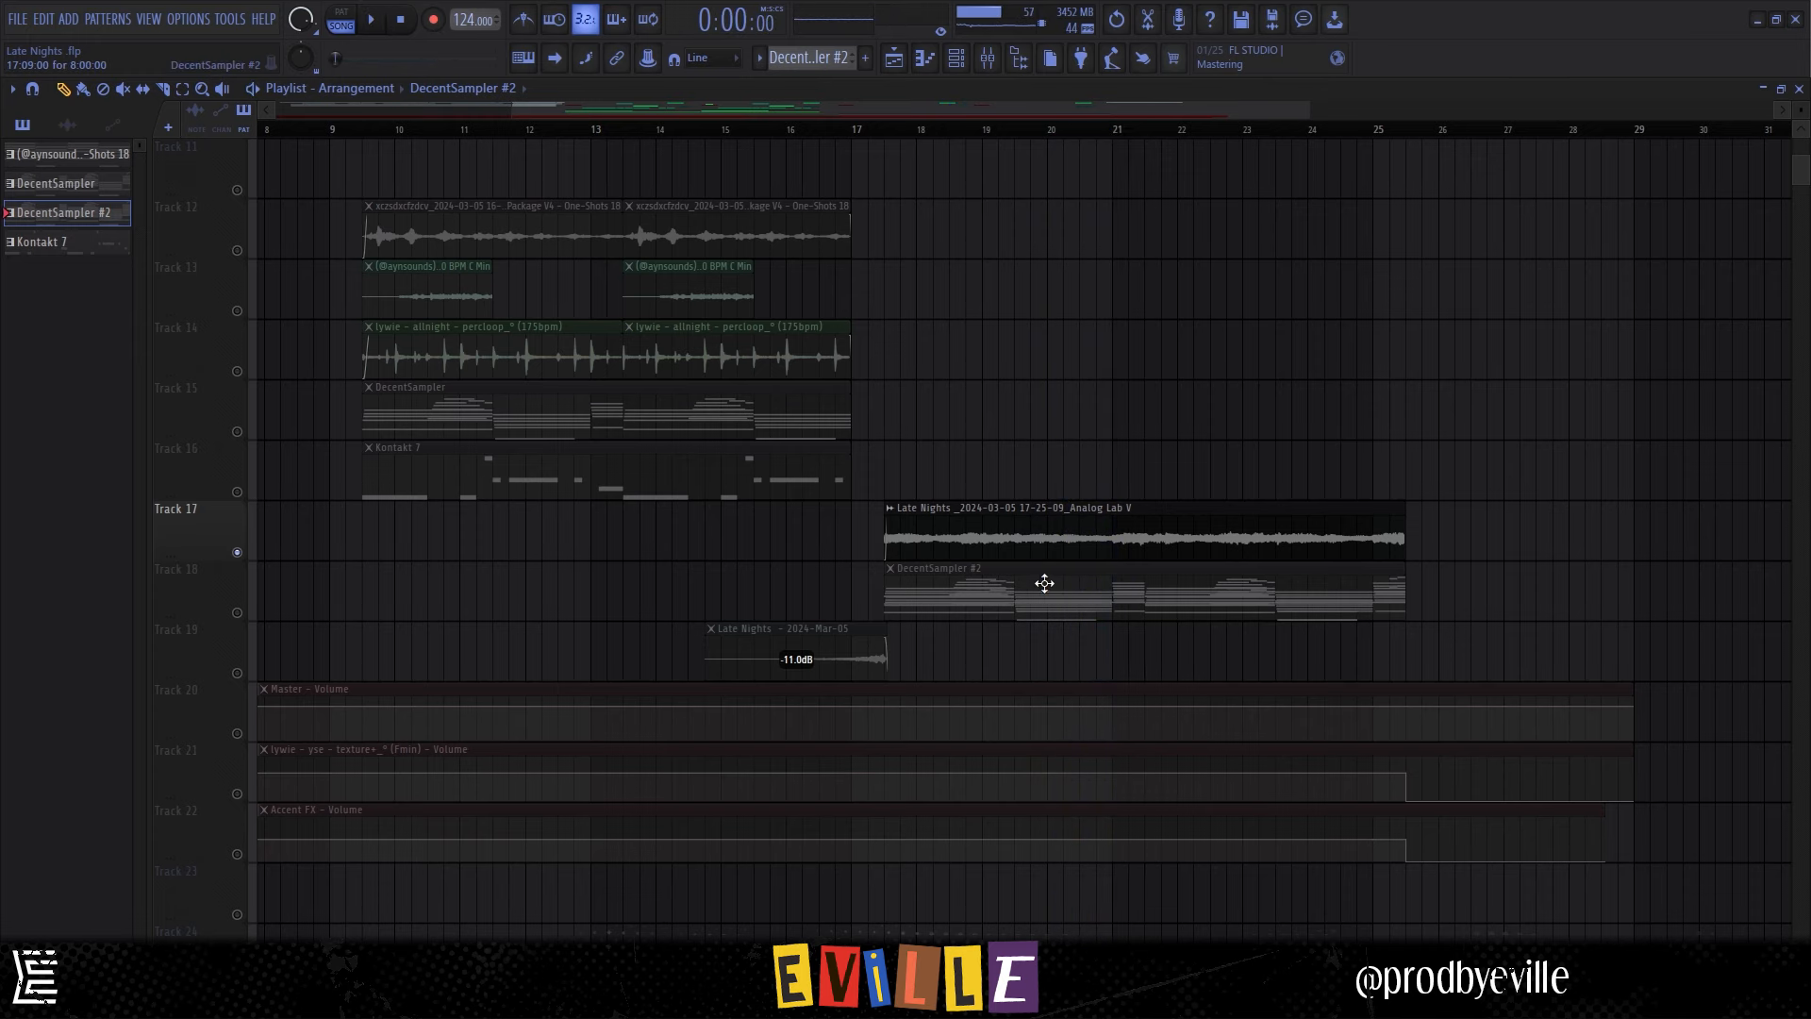
Add Track 18 to the solo and examine the LABS notes of its DecentSampler #2 pattern in the piano roll.
{"action": "left_click", "coordinate": [237, 613]}
{"action": "double_click", "coordinate": [962, 606]}
{"action": "scroll", "coordinate": [570, 420], "scroll_direction": "up", "scroll_amount": 4}
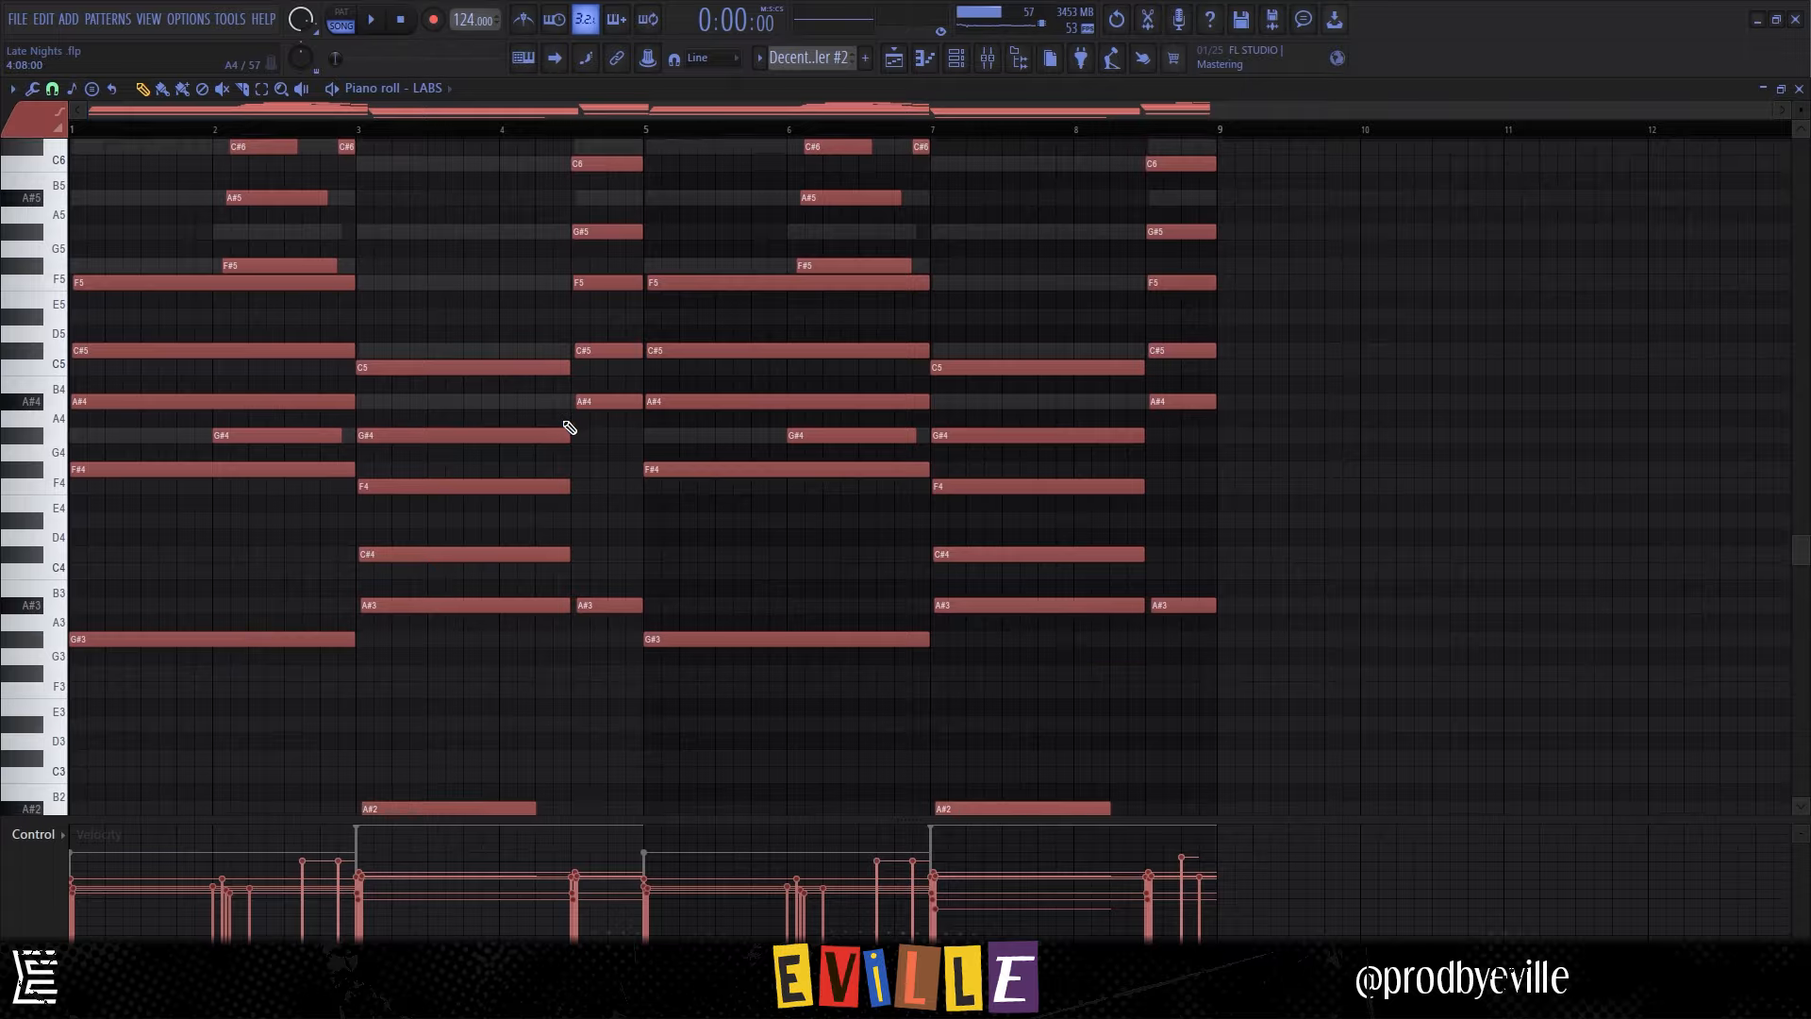
{"action": "scroll", "coordinate": [410, 276], "scroll_direction": "down", "scroll_amount": 3}
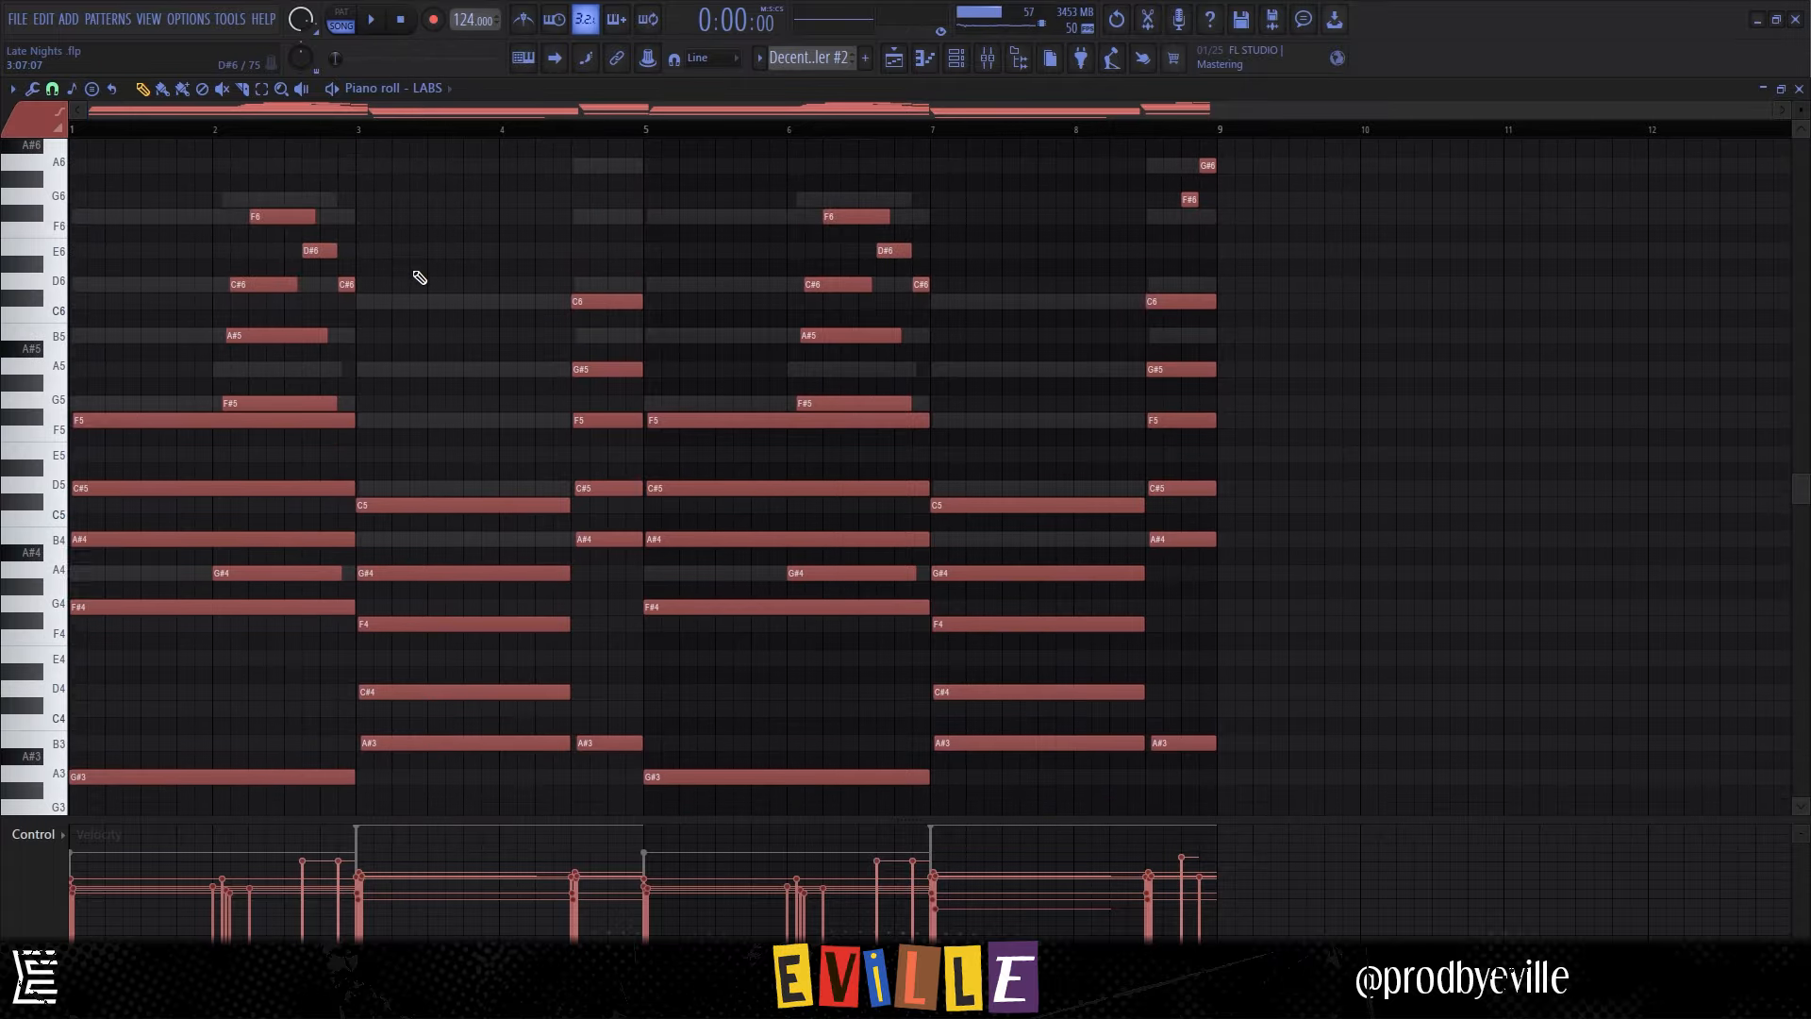
Inspect Fruity parametric EQ 2 on the LABS mixer track and check the rendered Analog Lab V audio's mixer track.
{"action": "left_click", "coordinate": [992, 62]}
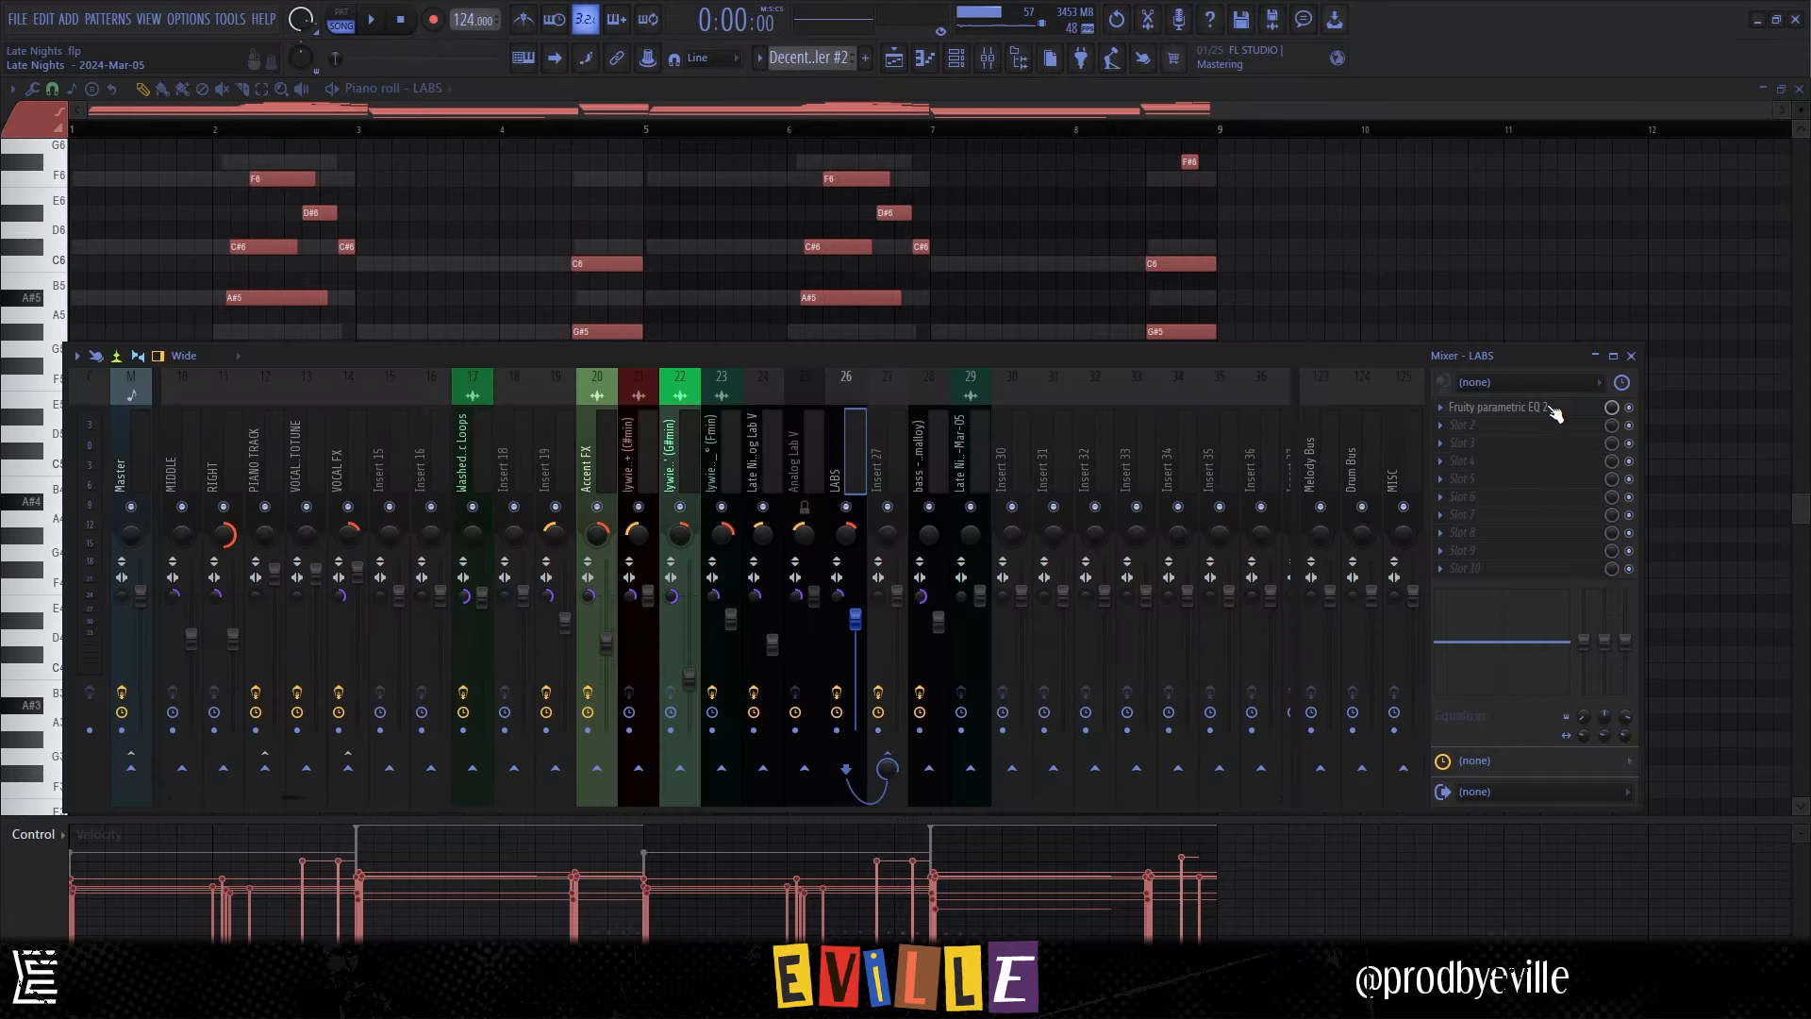
{"action": "left_click", "coordinate": [1497, 409]}
{"action": "left_click", "coordinate": [781, 285]}
{"action": "left_click", "coordinate": [760, 453]}
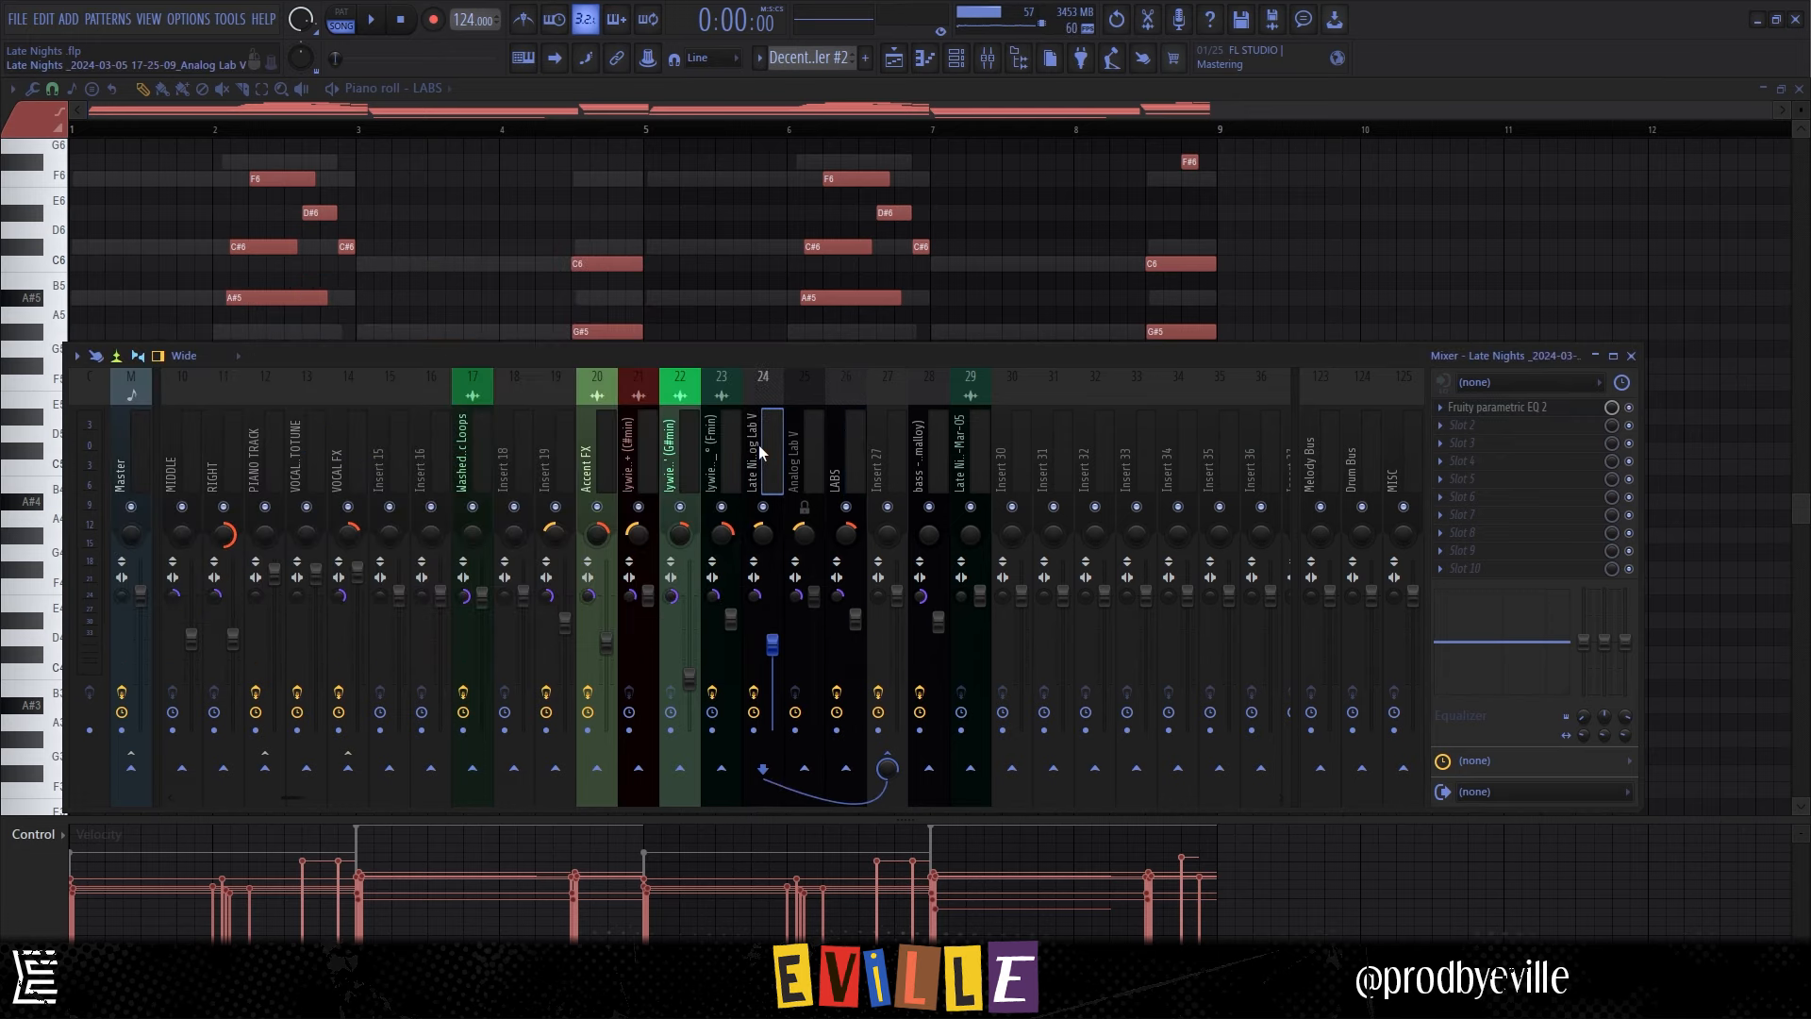
{"action": "left_click", "coordinate": [847, 451]}
{"action": "left_click", "coordinate": [986, 58]}
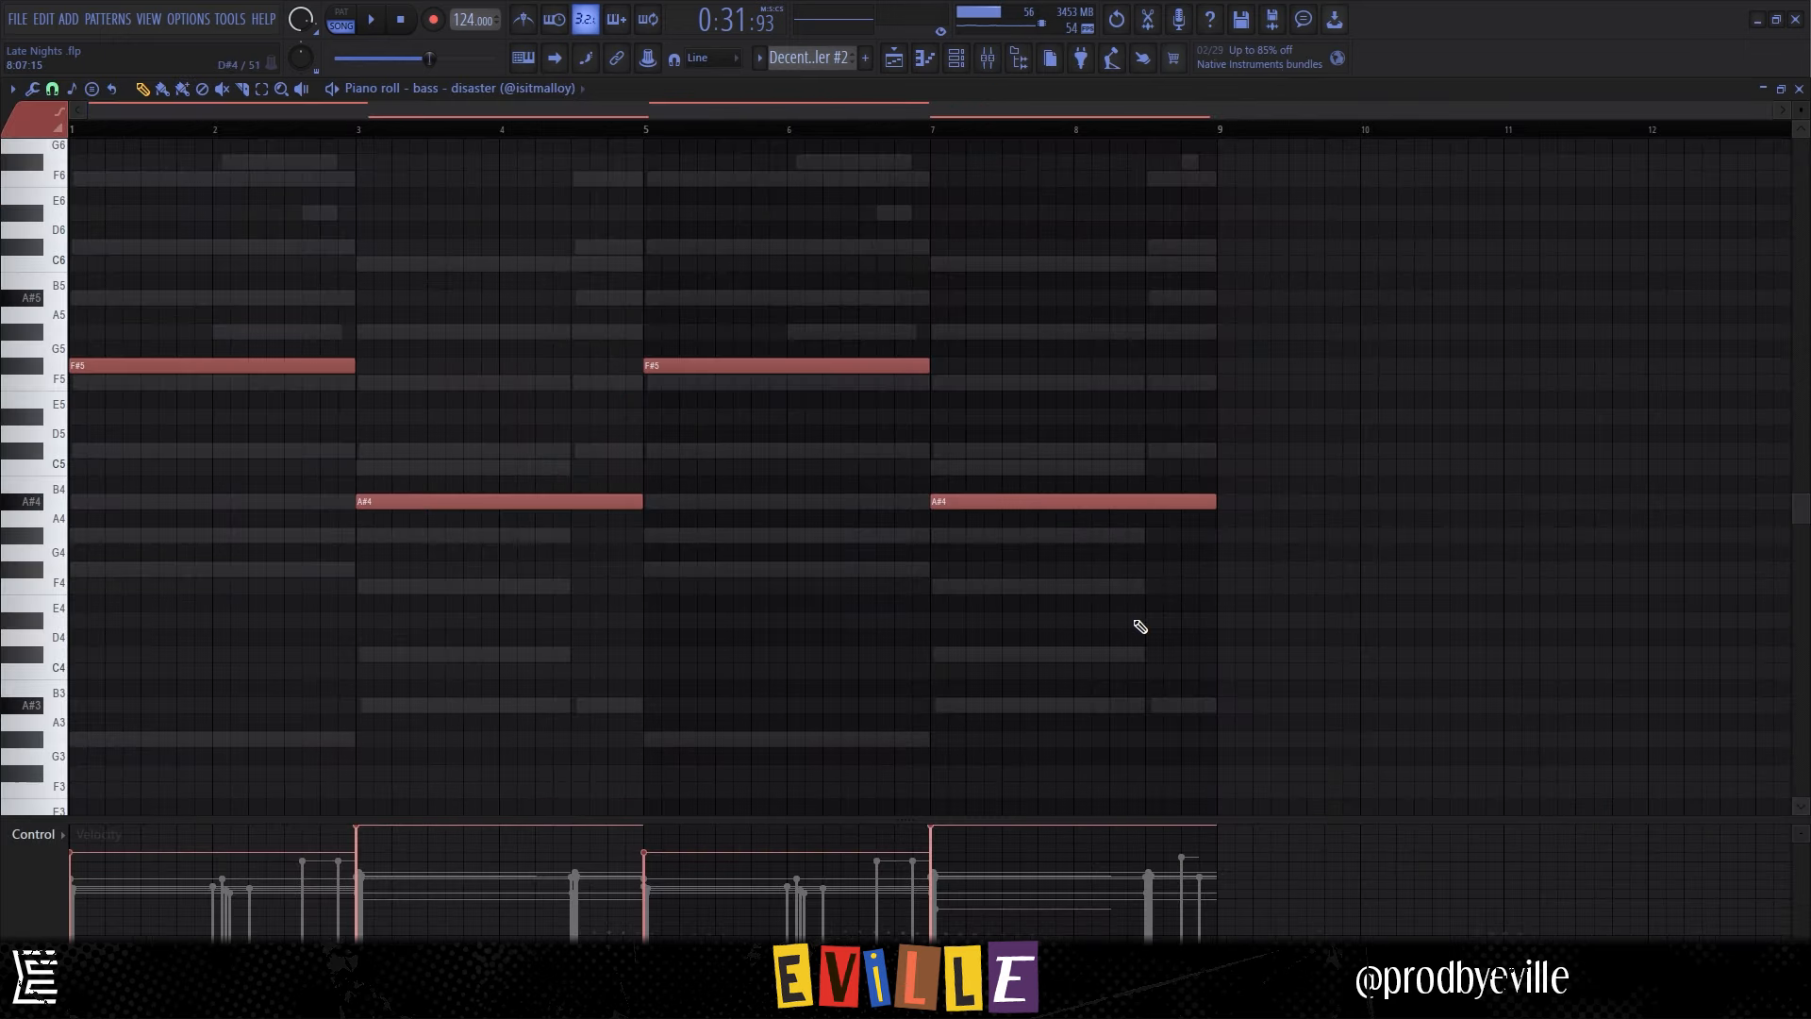
Review the bass - disaster notes in the piano roll and play back Tracks 17 and 18 soloed together.
{"action": "left_click_drag", "start_coordinate": [1140, 626], "coordinate": [324, 230]}
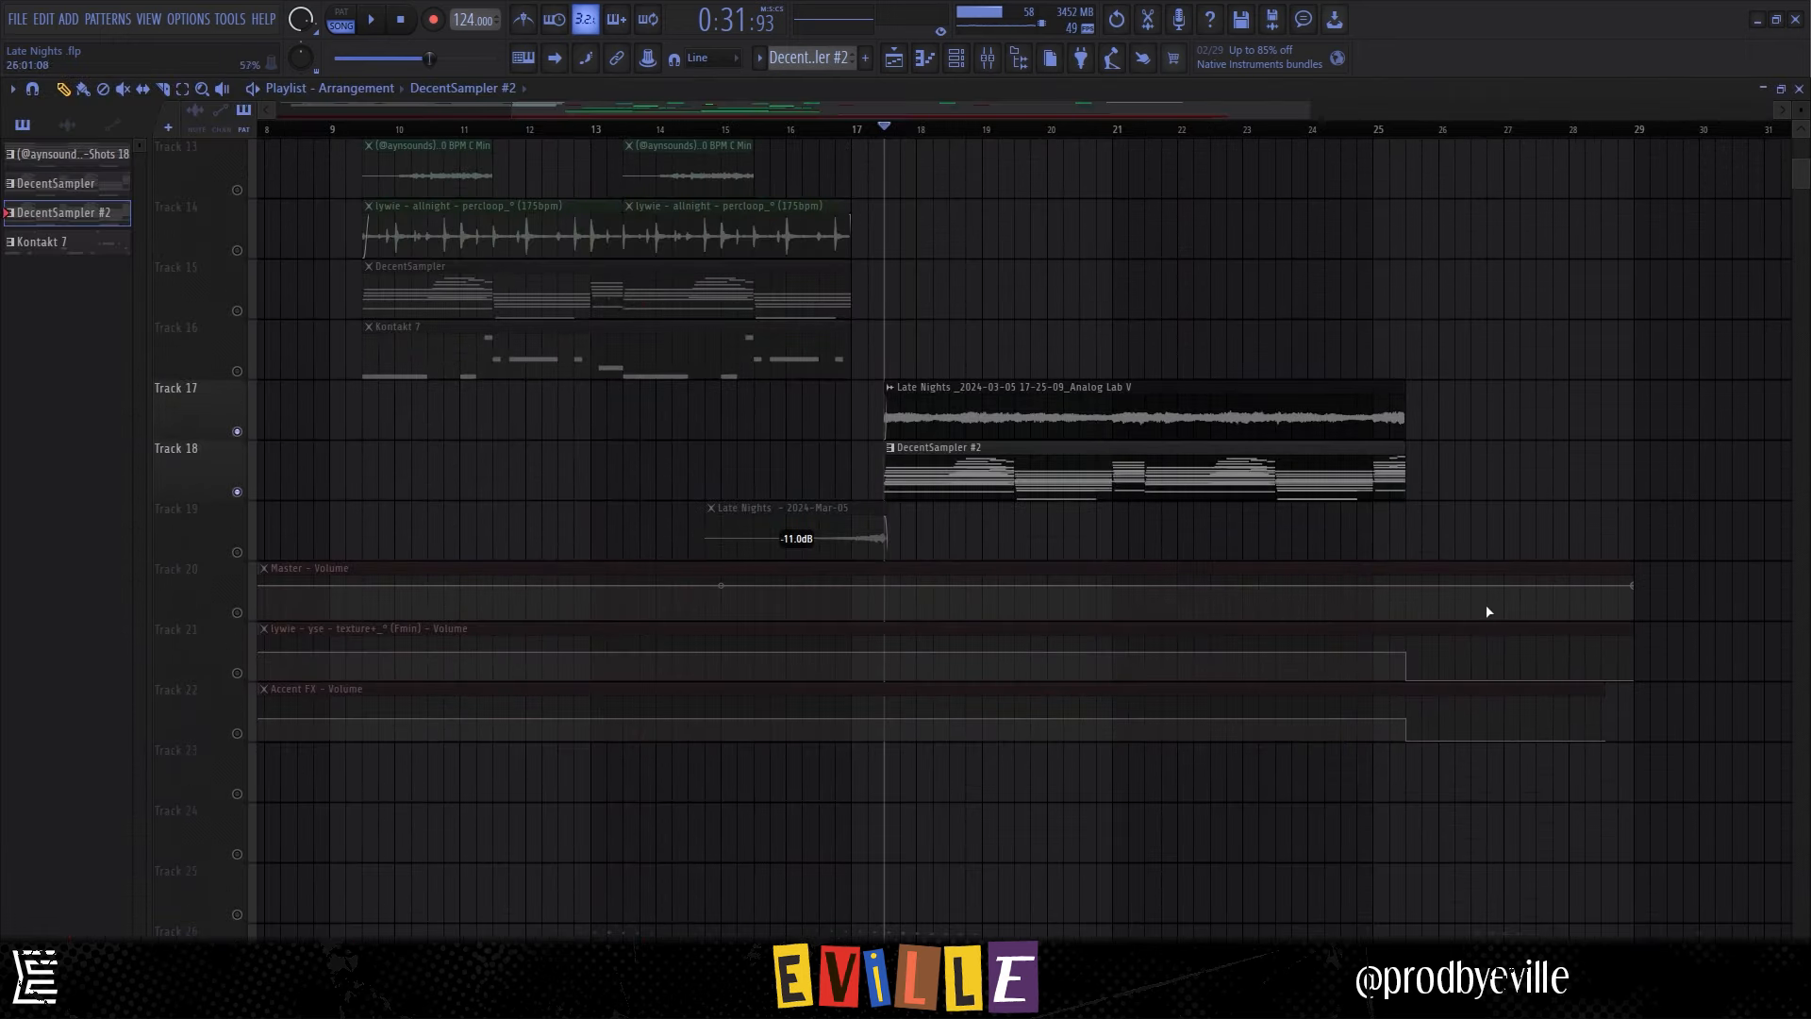
{"action": "key", "text": "space"}
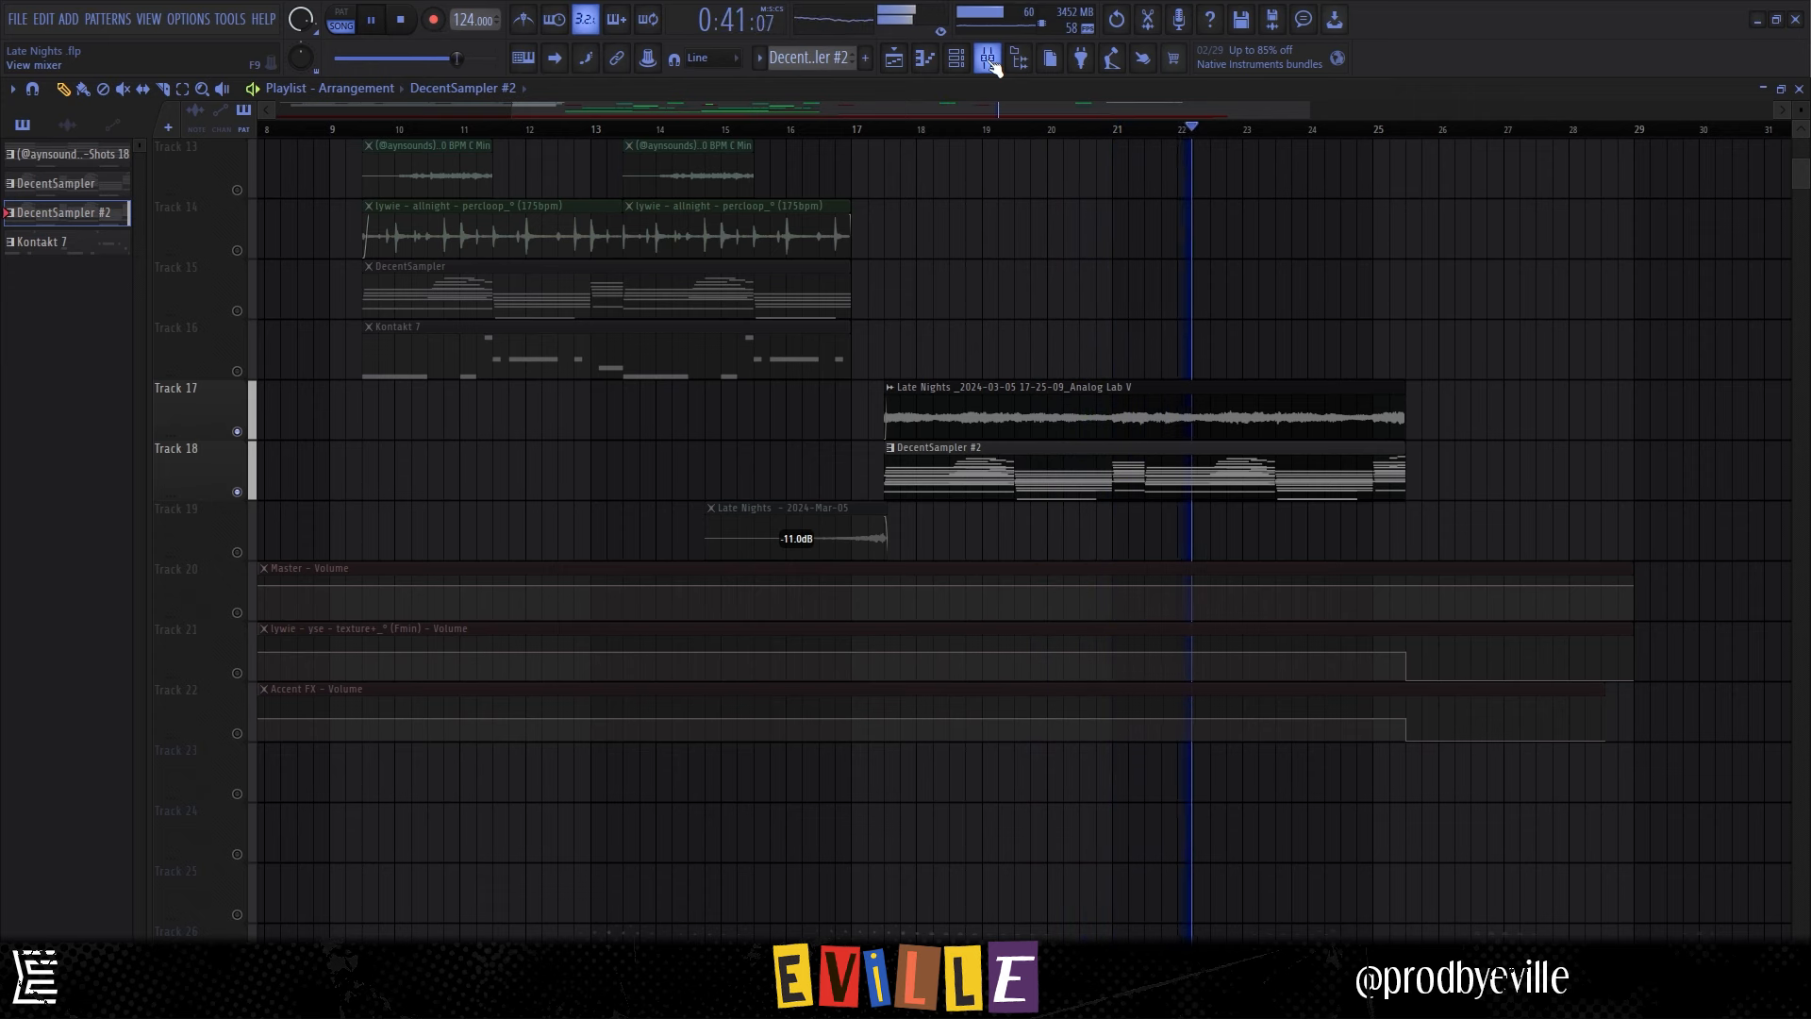
{"action": "left_click", "coordinate": [401, 19]}
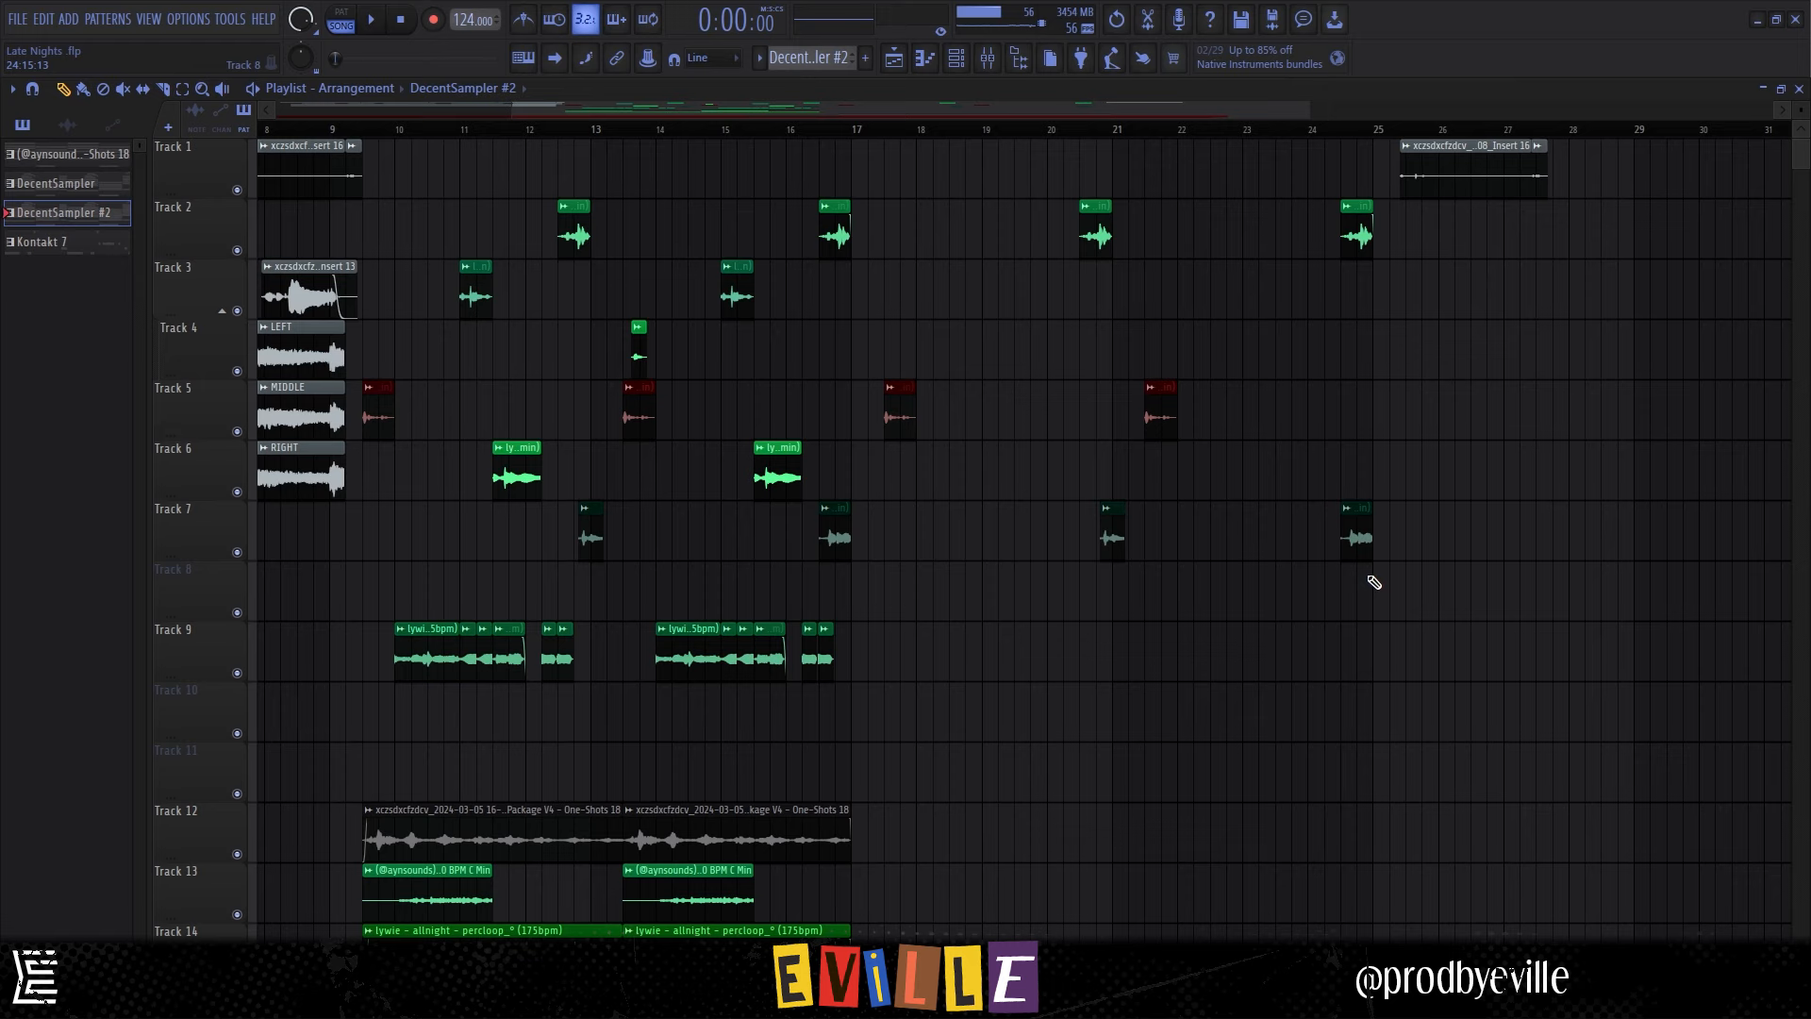
Examine the Late Nights - 2024-Mar-05 clip on Track 19 and its Normalize and Reverse settings, and close the clip window.
{"action": "left_click_drag", "start_coordinate": [1365, 587], "coordinate": [1359, 643]}
{"action": "left_click_drag", "start_coordinate": [1036, 594], "coordinate": [634, 313]}
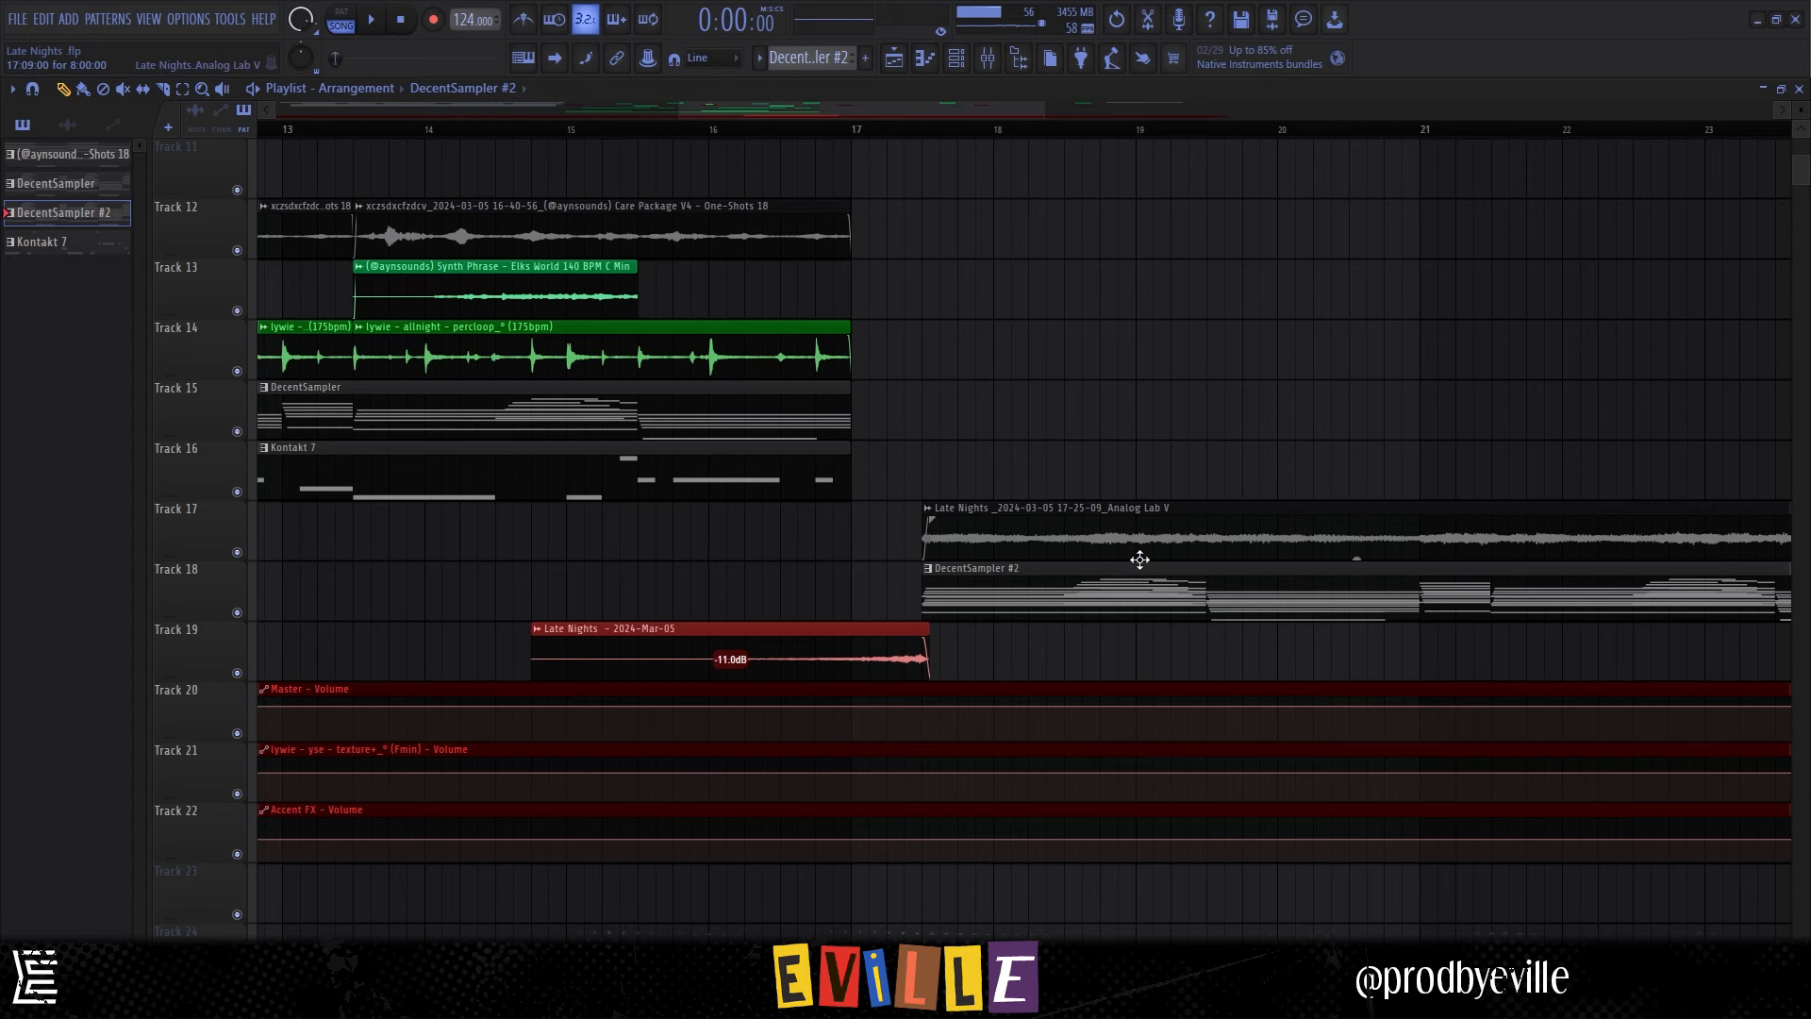
{"action": "left_click_drag", "start_coordinate": [1014, 650], "coordinate": [745, 660]}
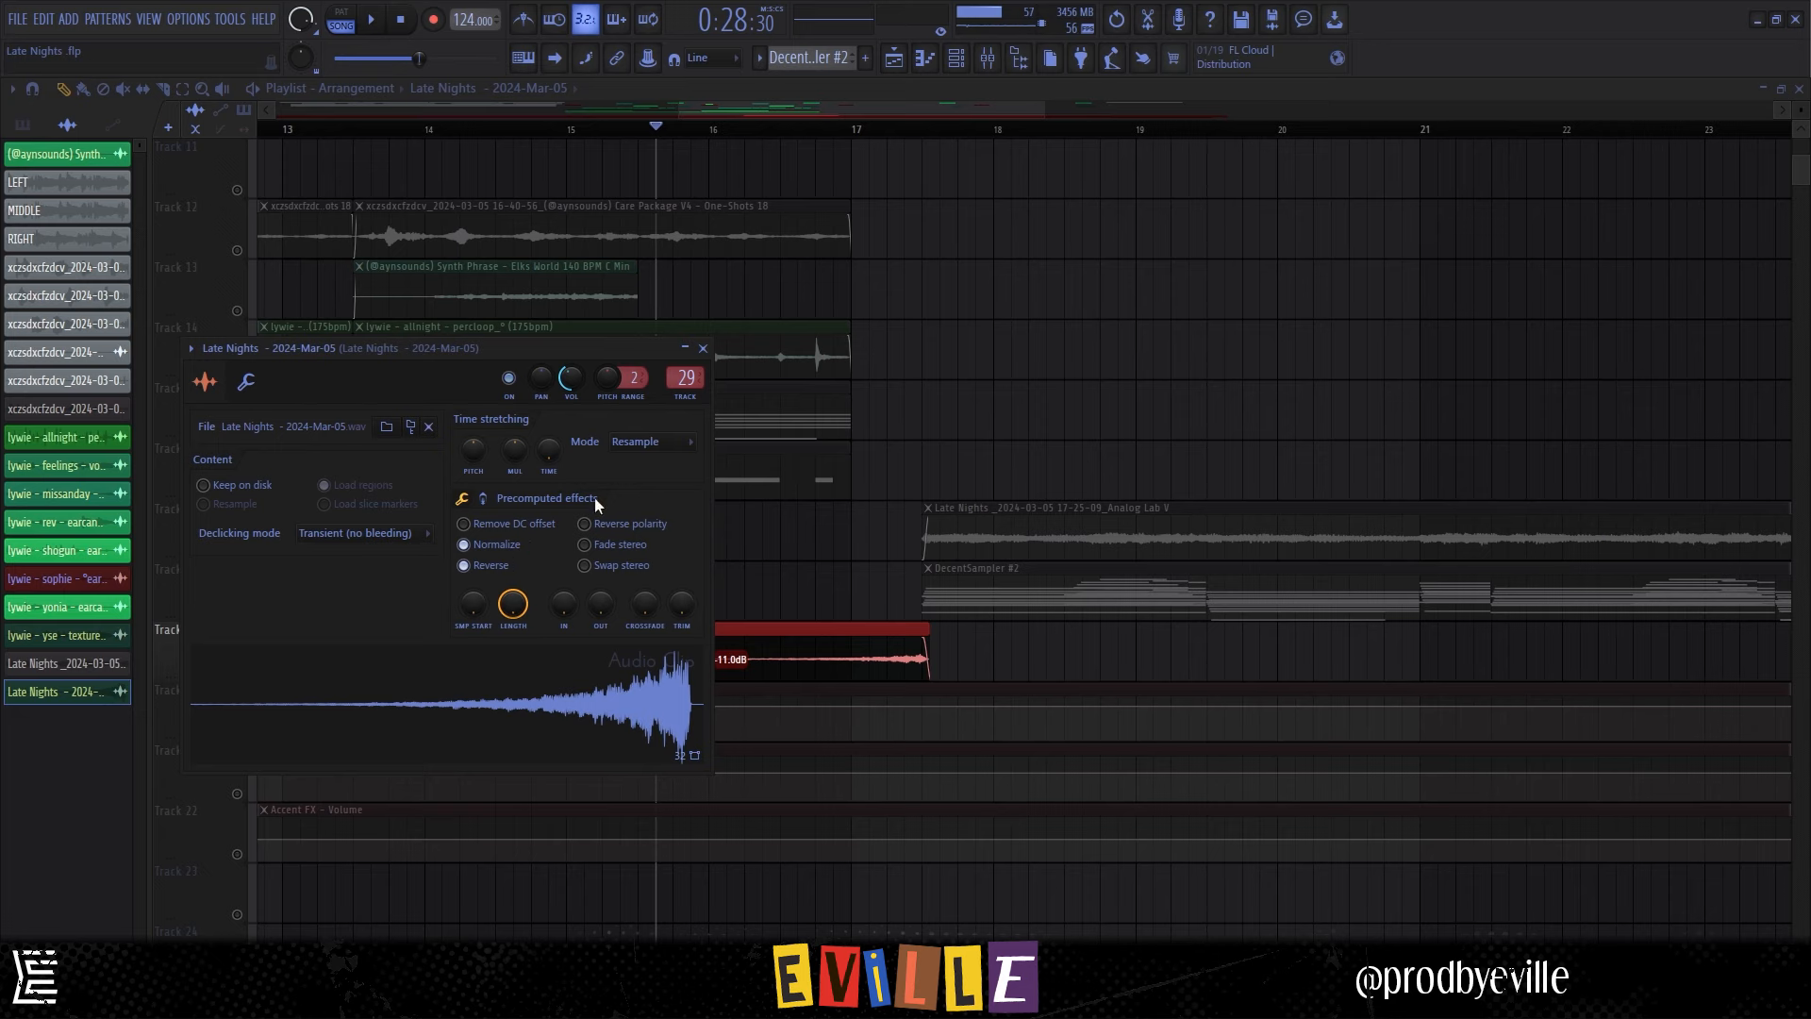
{"action": "left_click", "coordinate": [703, 348]}
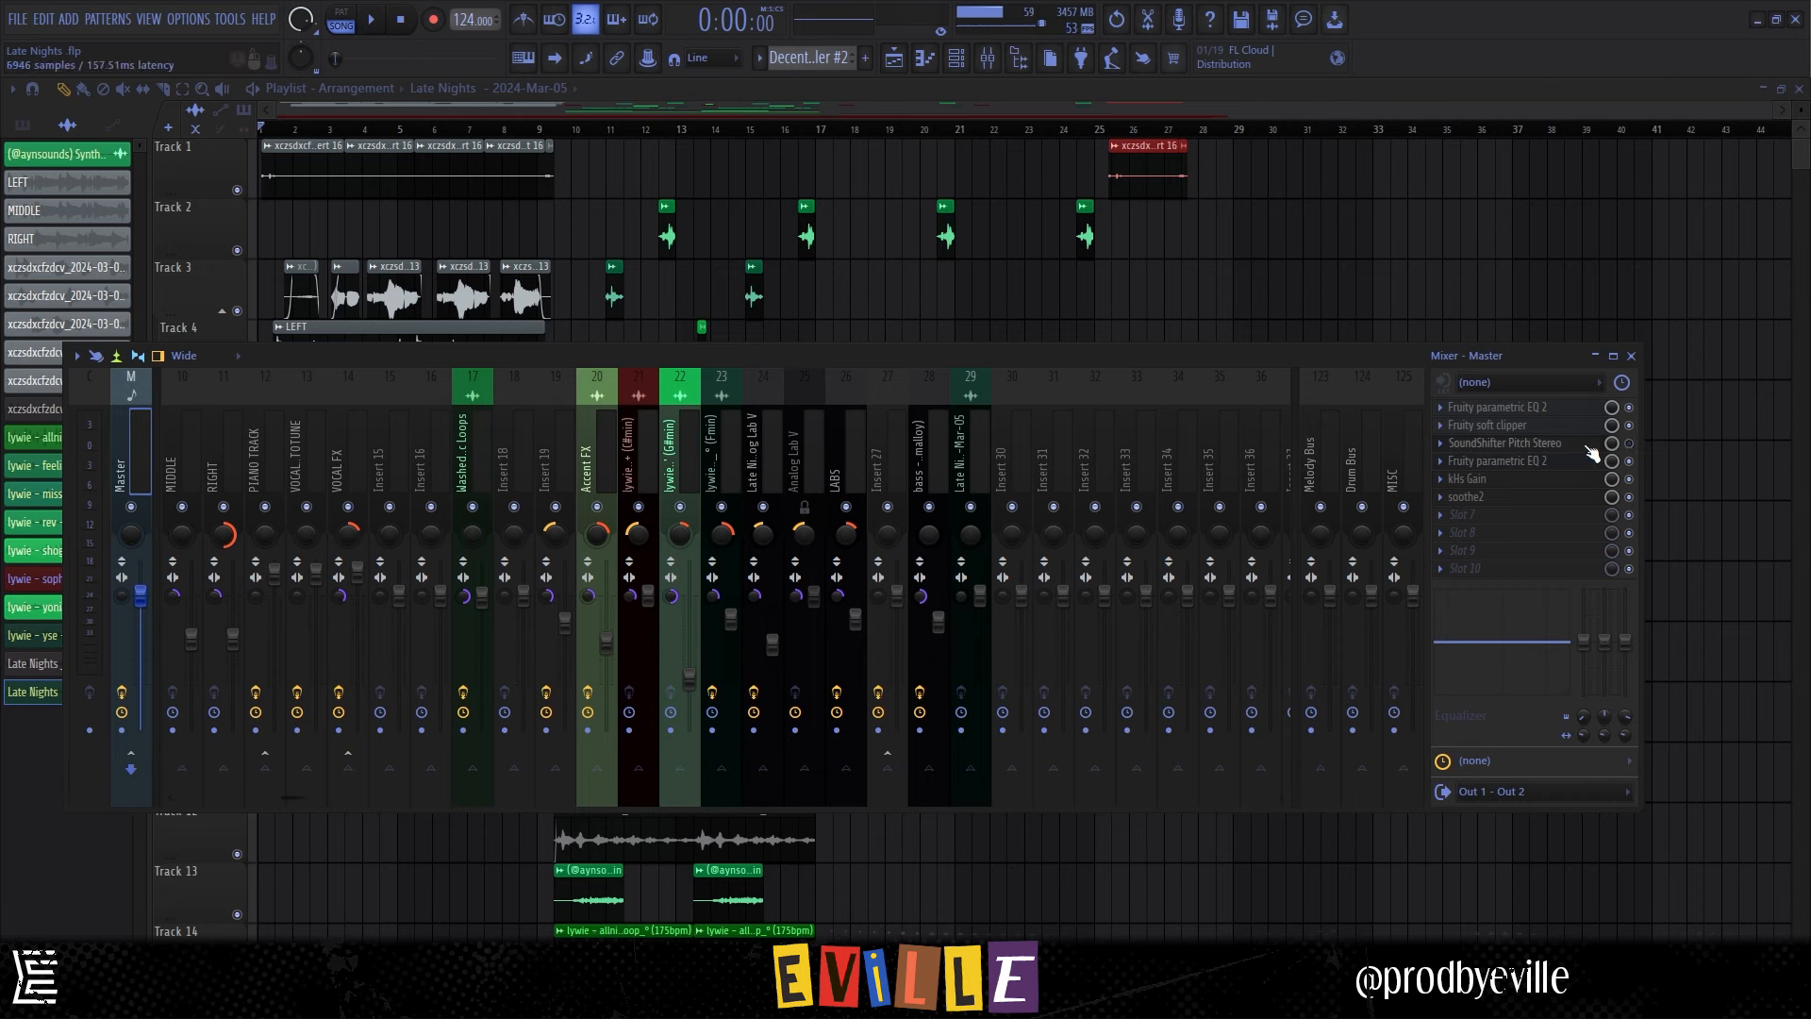
Inspect the SoundShifter Pitch Stereo, kHs Gain and soothe2 effects on the Master mixer track, and close their windows.
{"action": "left_click", "coordinate": [1588, 445]}
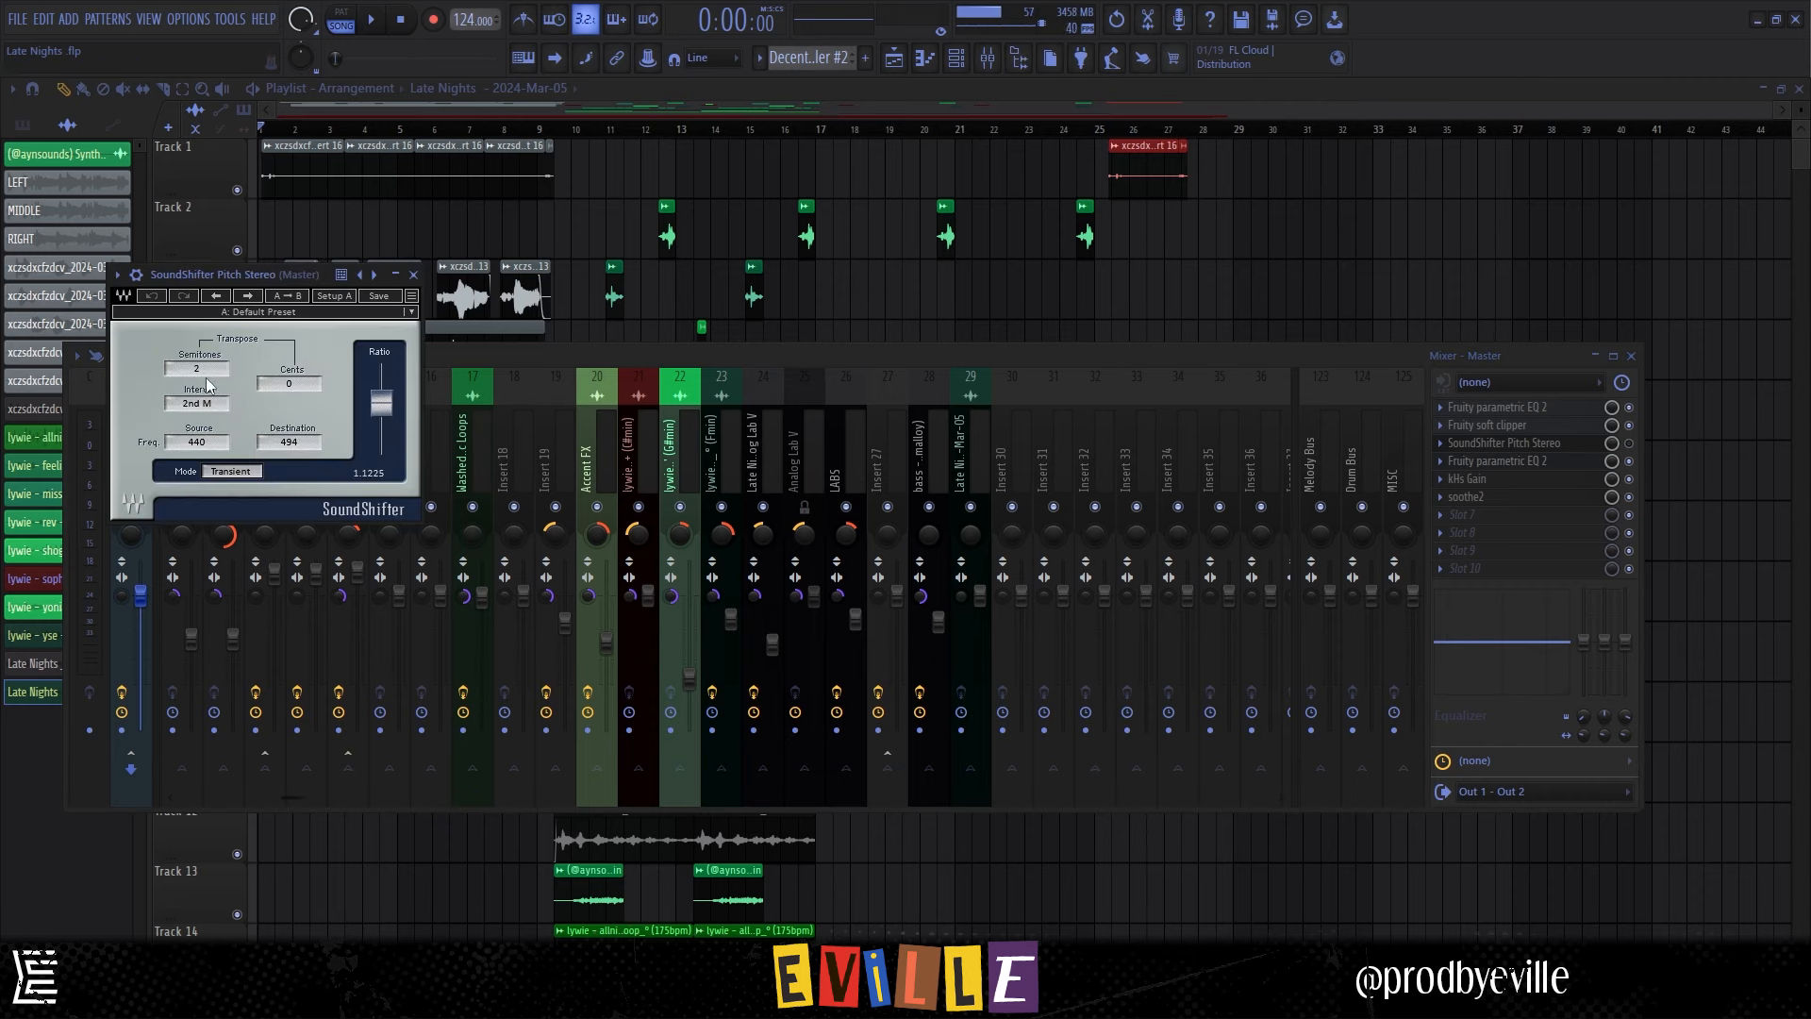
{"action": "left_click", "coordinate": [1574, 461]}
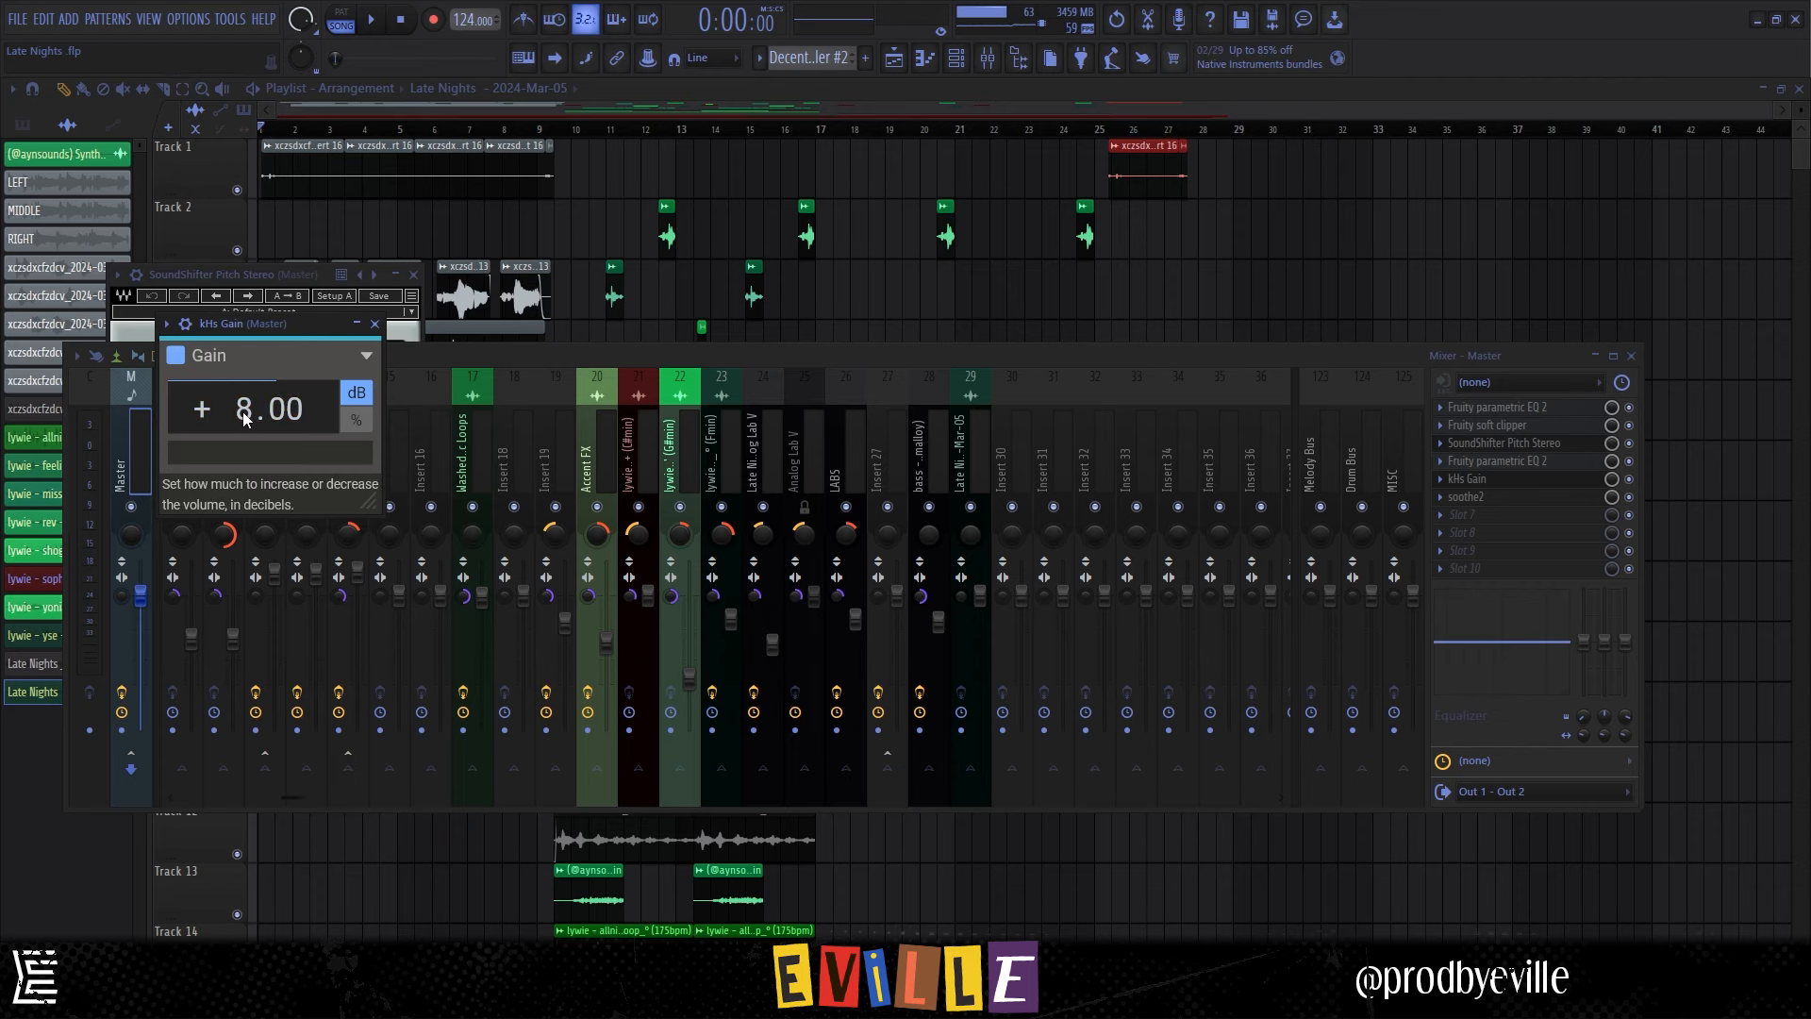
{"action": "left_click", "coordinate": [374, 325]}
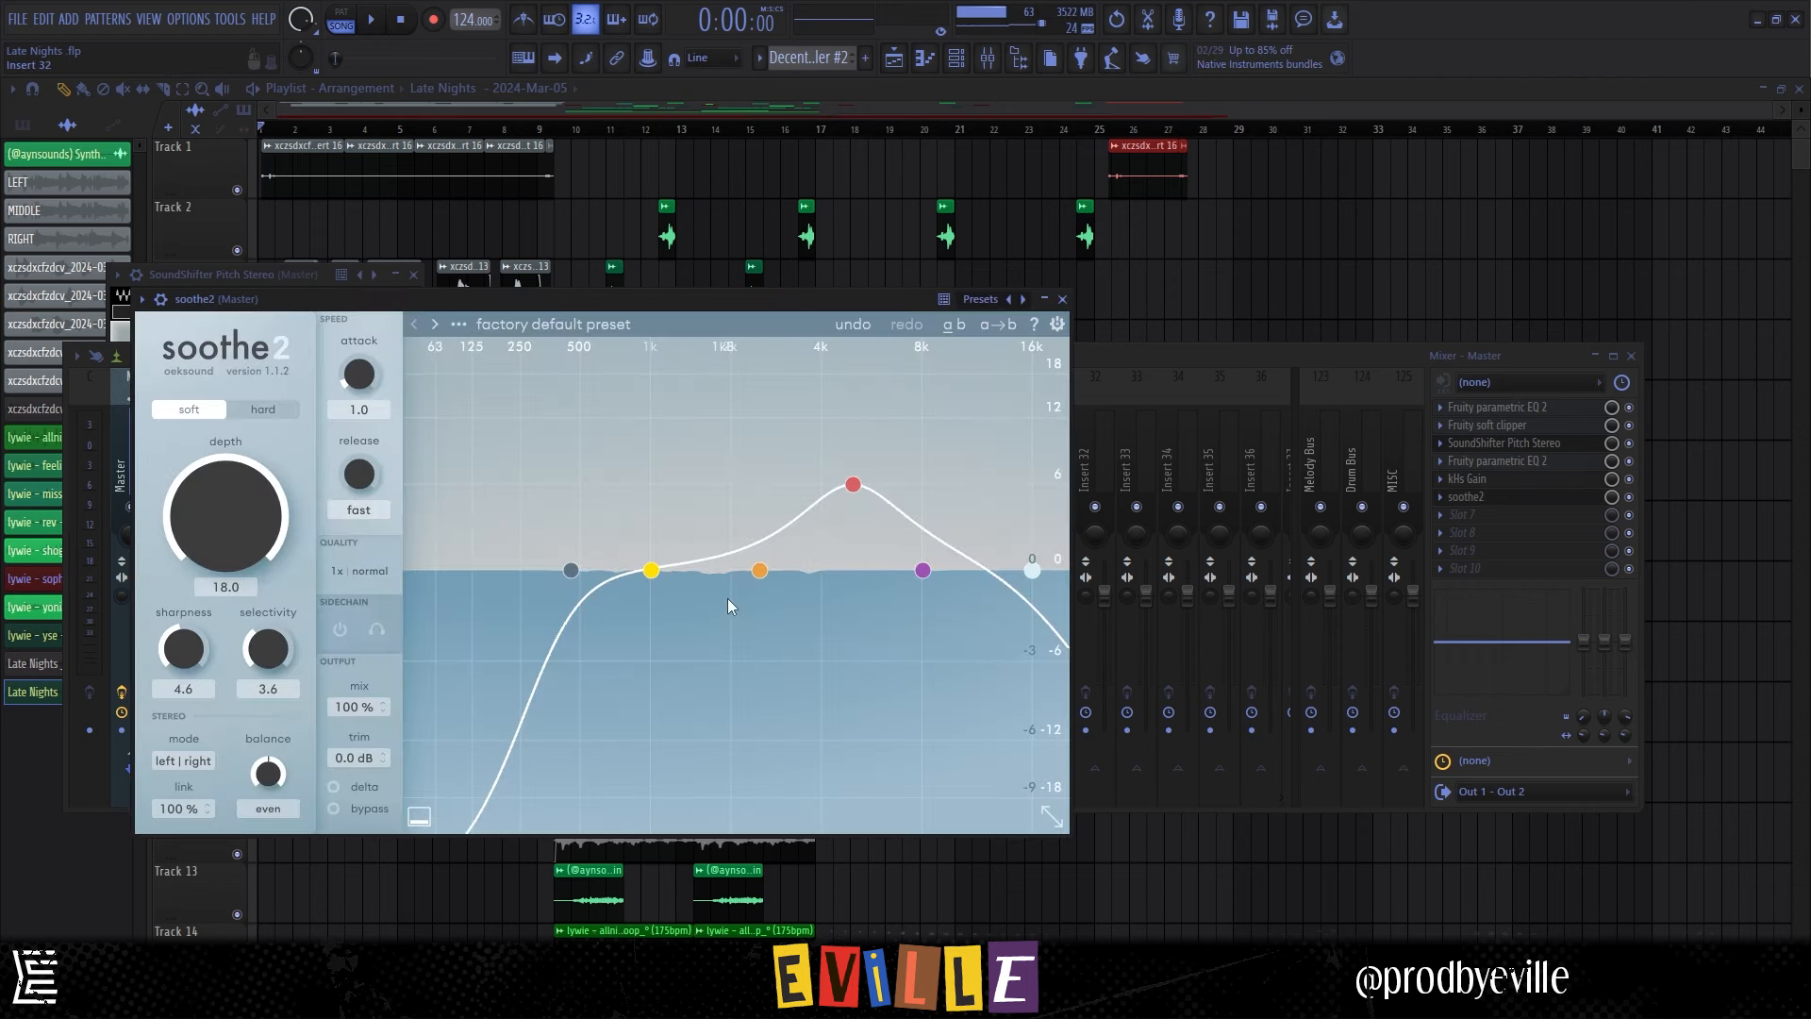
{"action": "left_click", "coordinate": [1062, 299]}
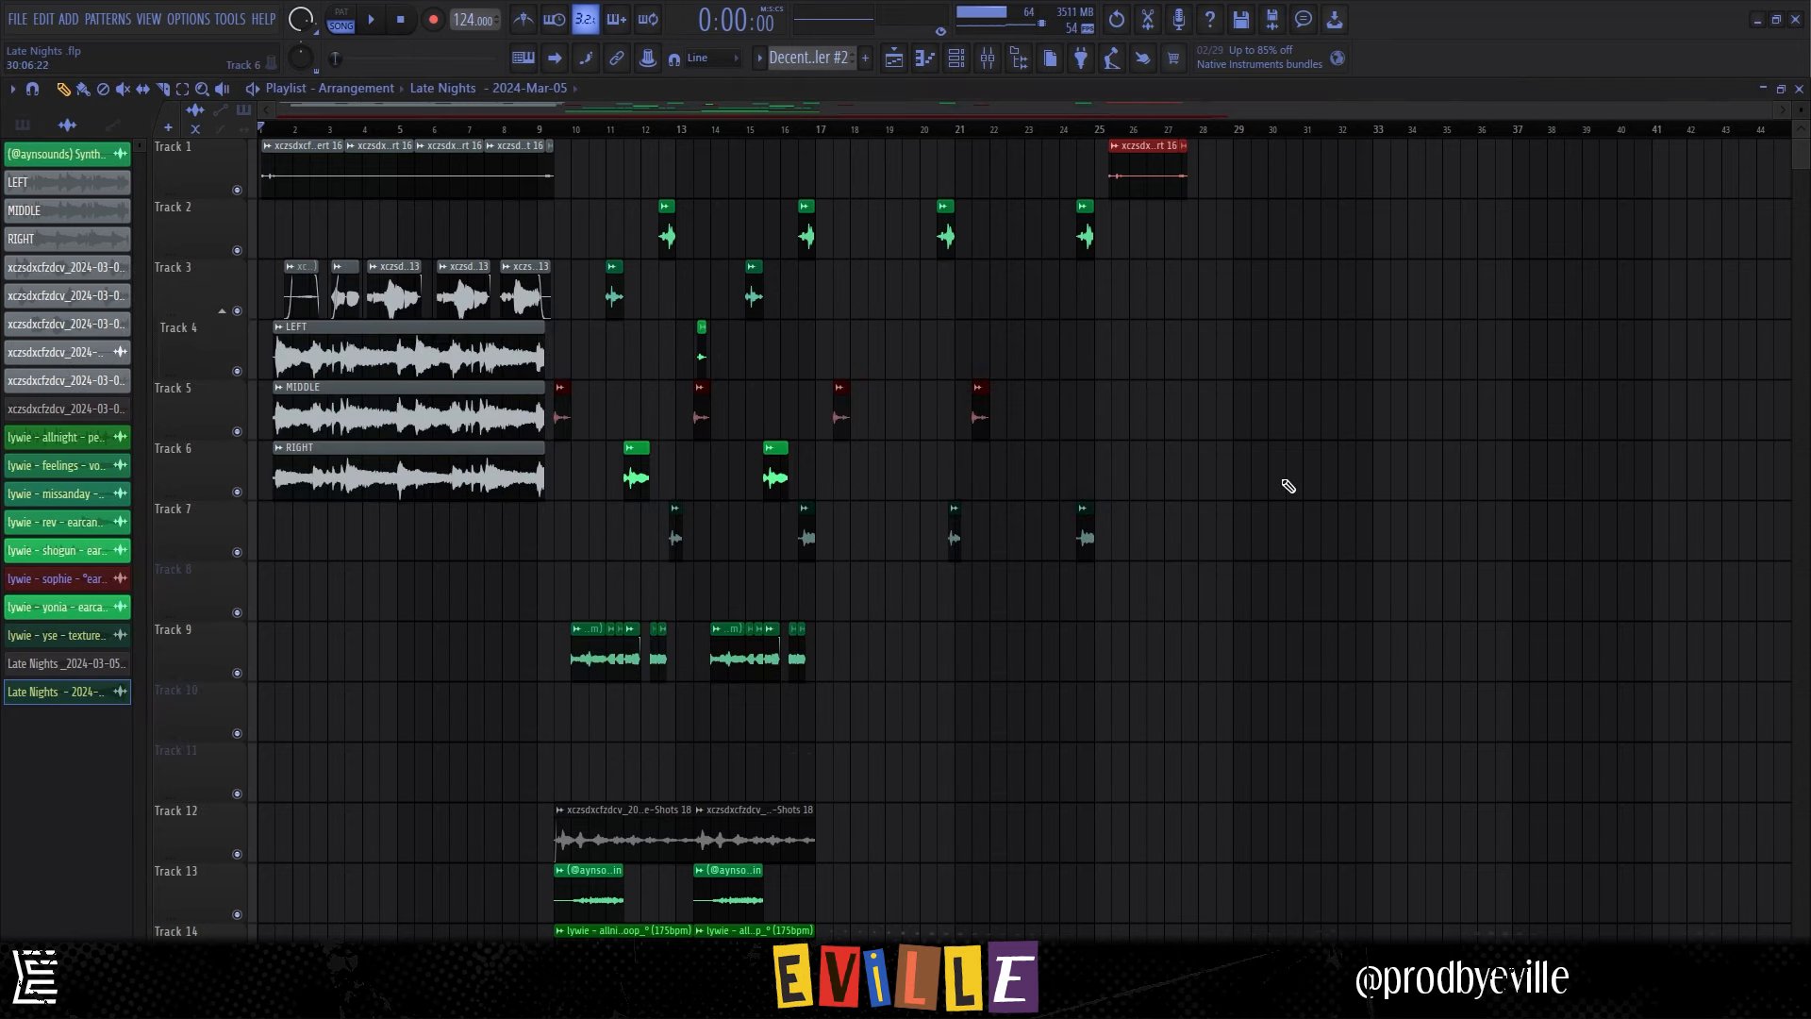